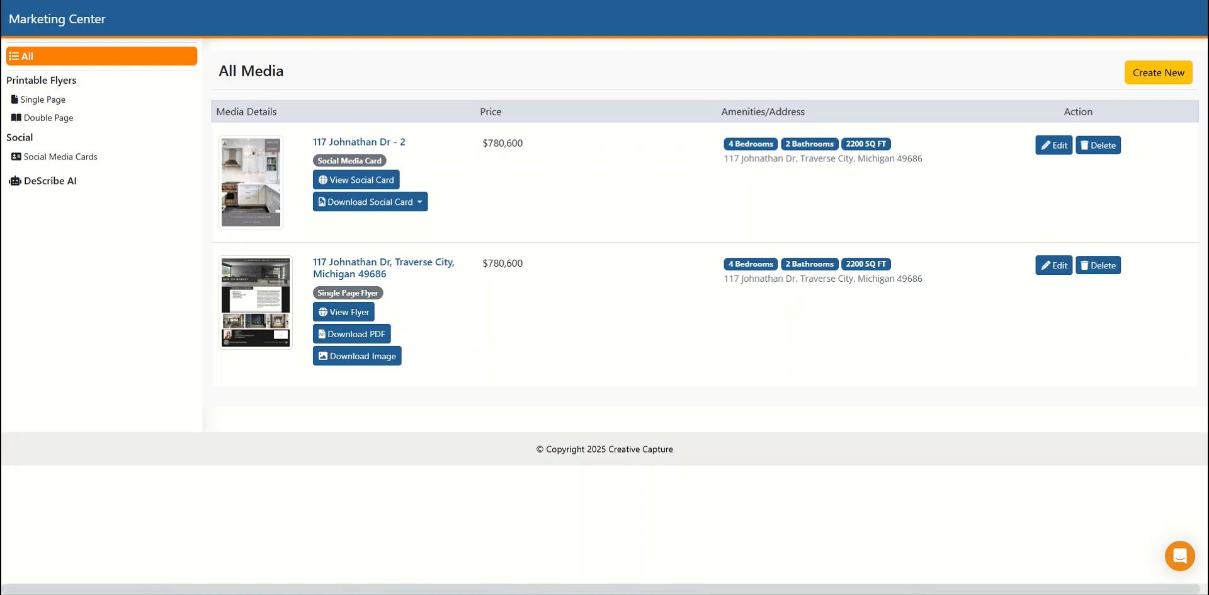
# - Open the property's detail form from its overview page and review the description, address, status, coordinates and attribute fields
pyautogui.hotkey('ctrl', 'shift', 'Tab')
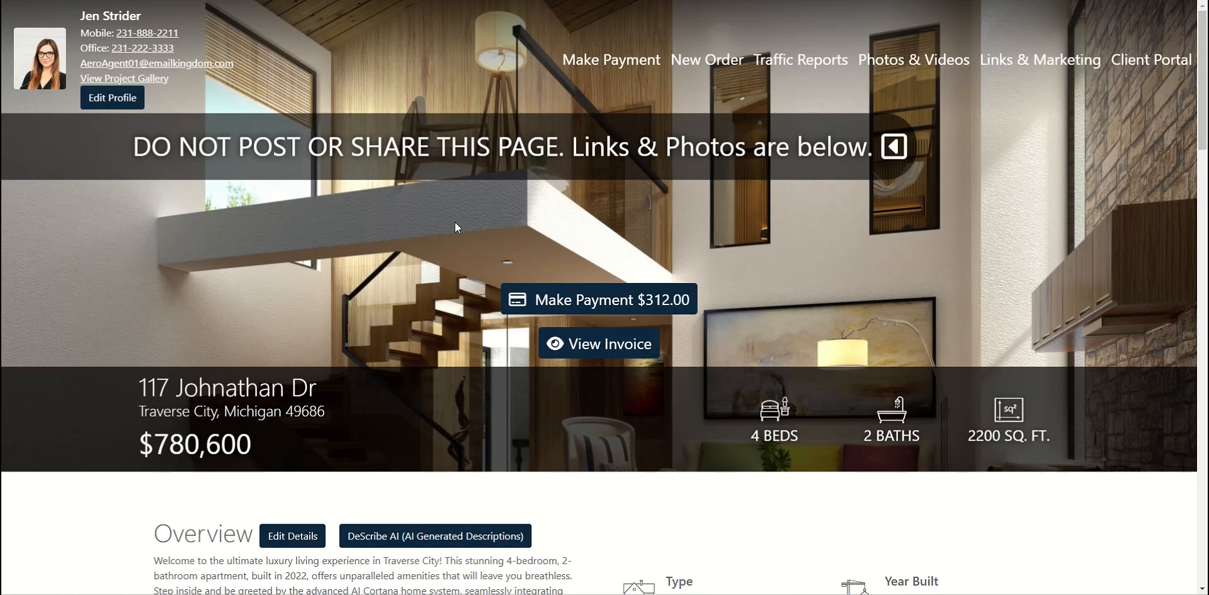
pyautogui.scroll(-3, 455, 222)
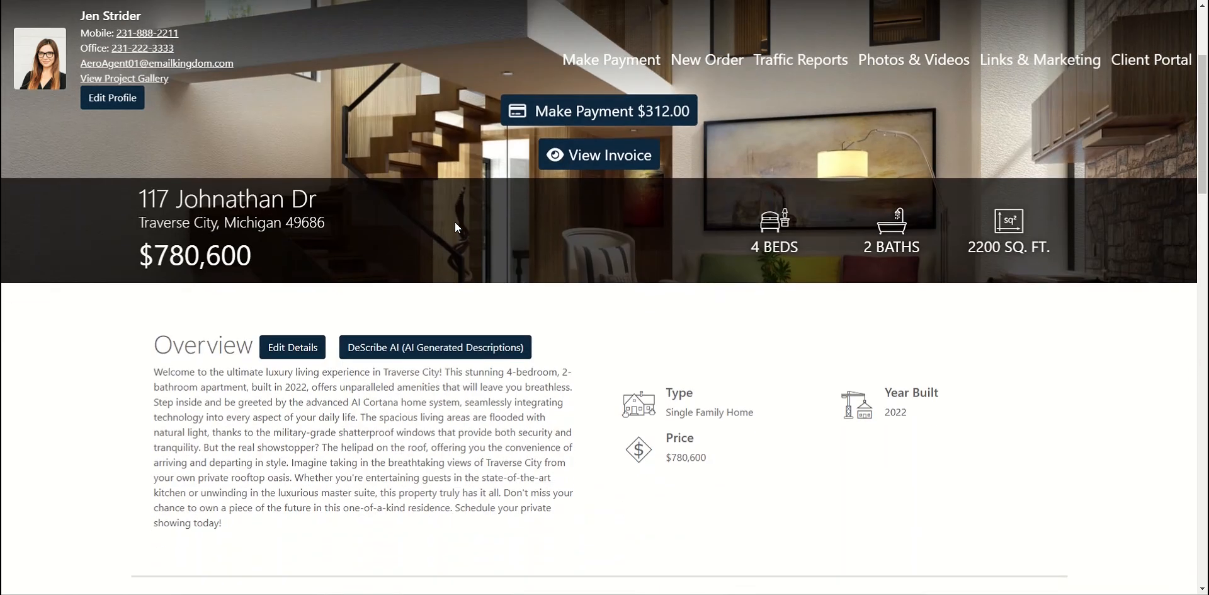
pyautogui.click(307, 355)
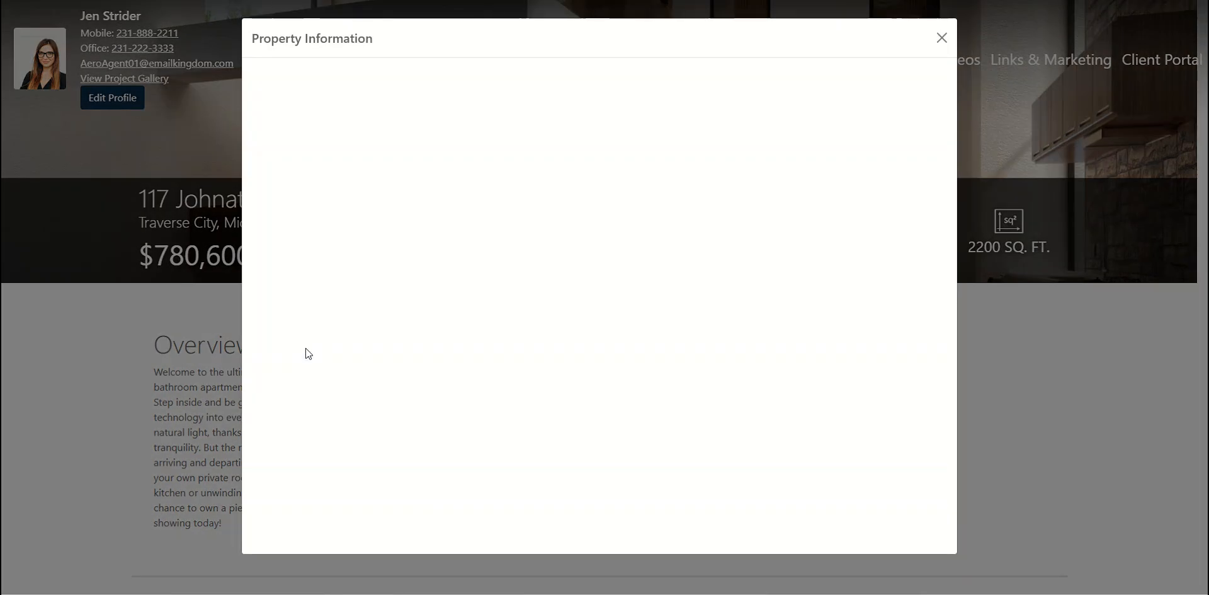
pyautogui.scroll(-3, 597, 280)
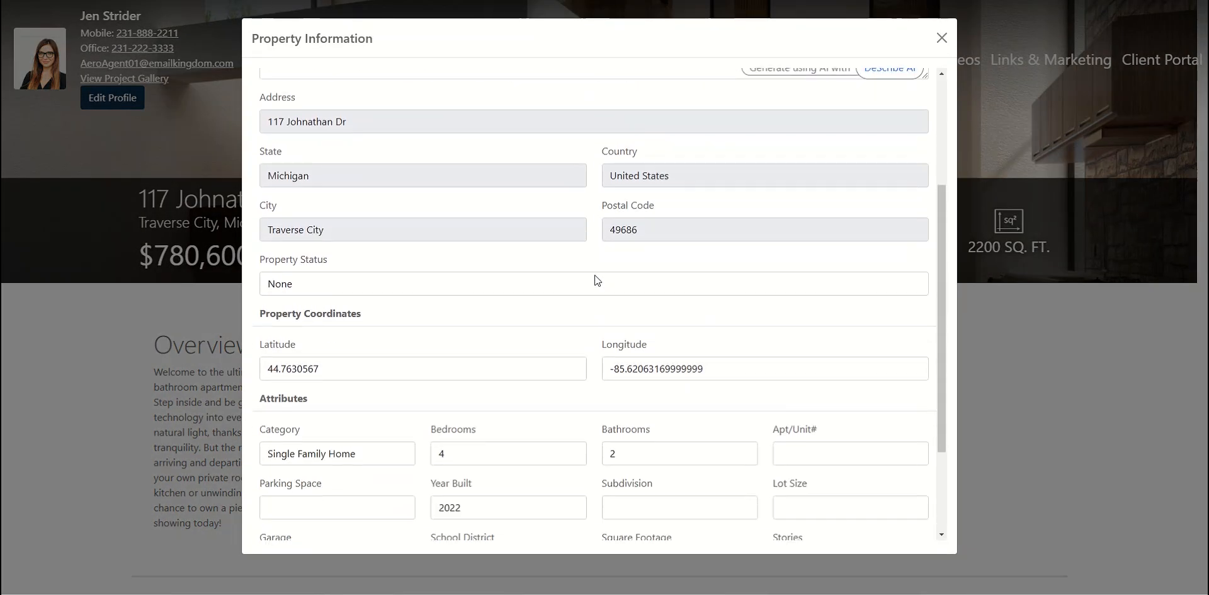
pyautogui.scroll(-2, 604, 280)
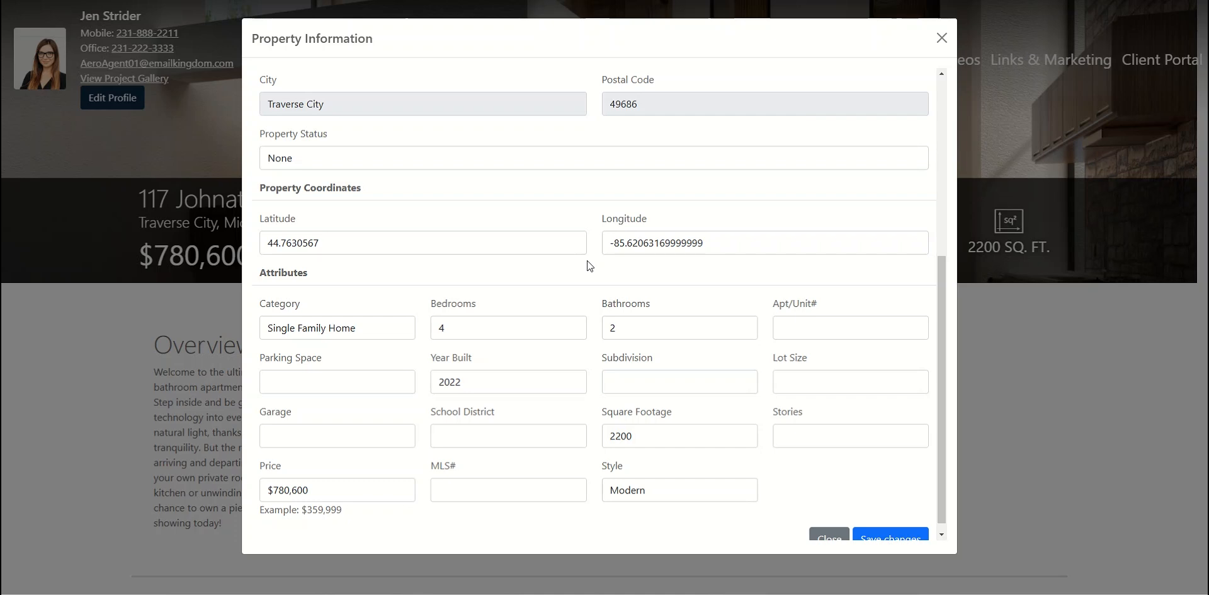
pyautogui.scroll(5, 589, 265)
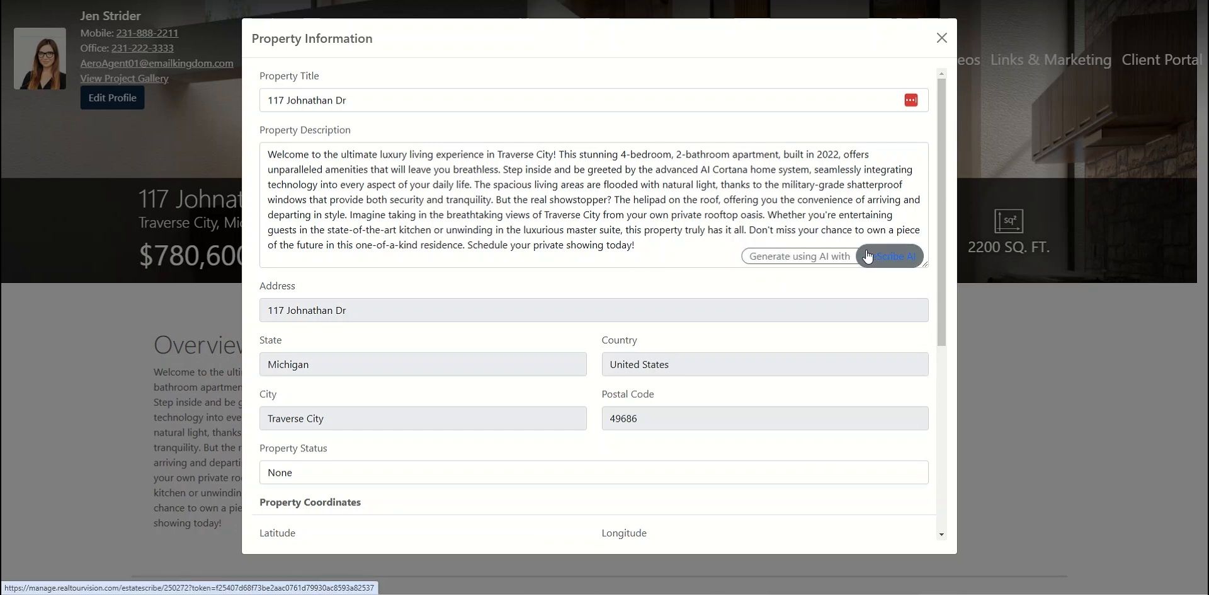
pyautogui.scroll(-4, 574, 246)
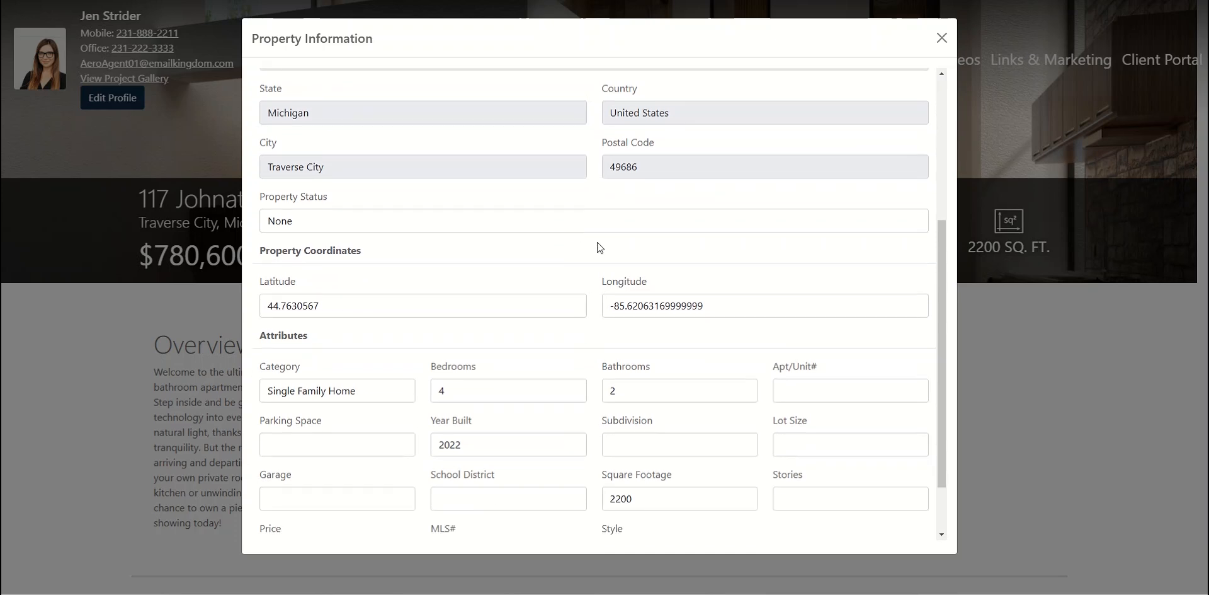
pyautogui.scroll(4, 600, 247)
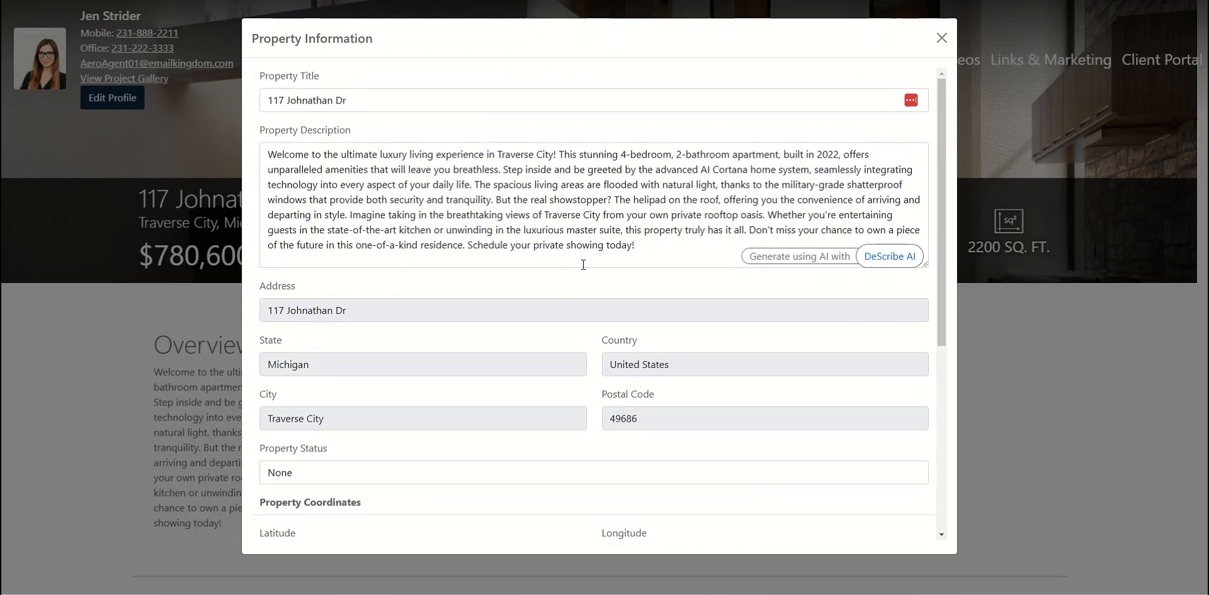
pyautogui.scroll(-5, 592, 271)
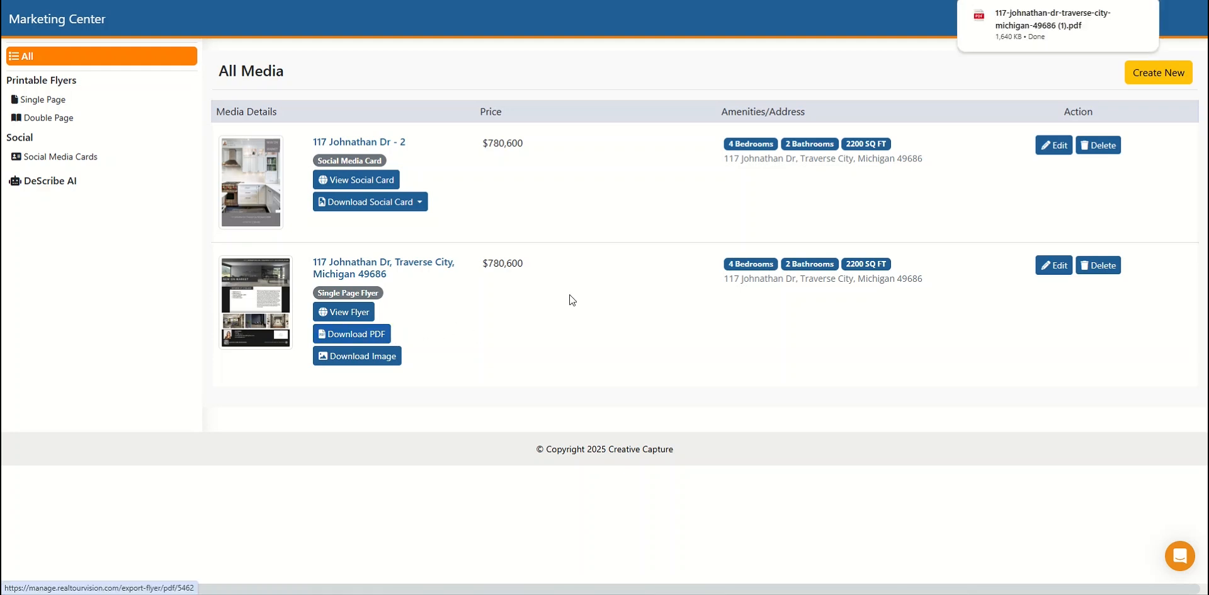
# - Open the downloaded single-page flyer PDF, review its full layout, and close it
pyautogui.click(1055, 31)
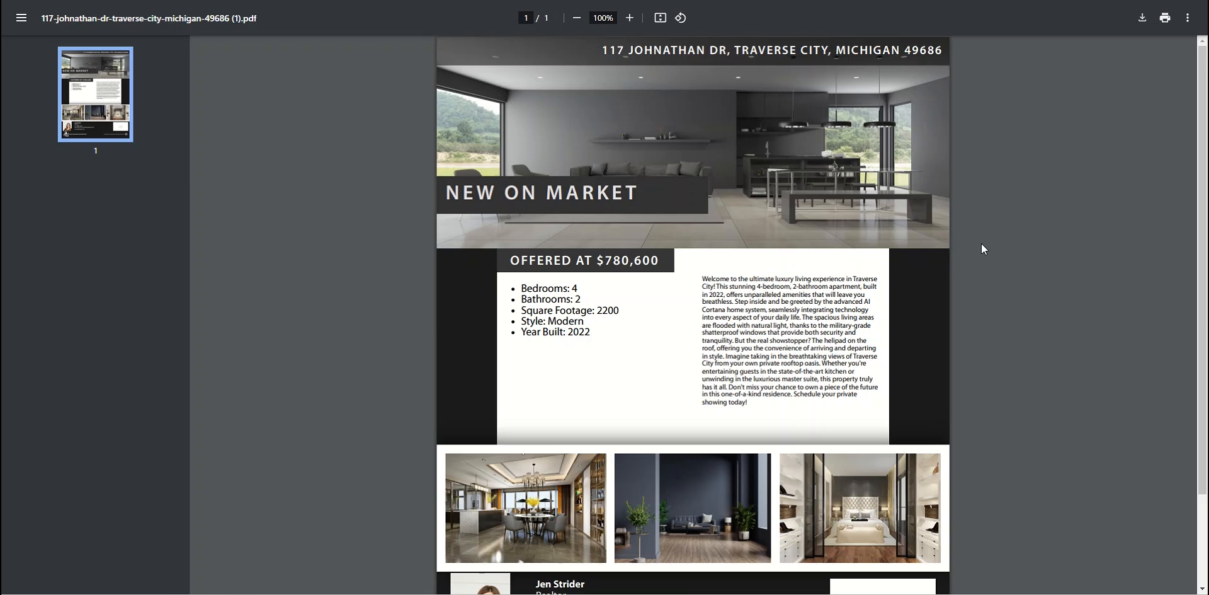
pyautogui.scroll(-2, 982, 246)
pyautogui.scroll(2, 978, 251)
pyautogui.scroll(-2, 988, 254)
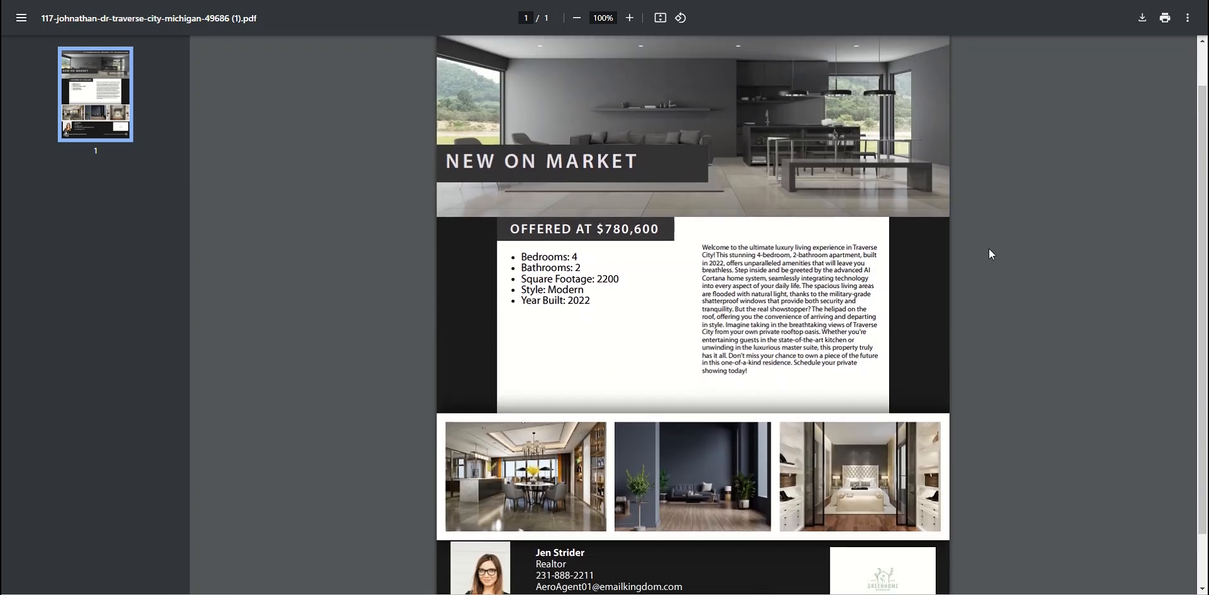
pyautogui.scroll(2, 988, 250)
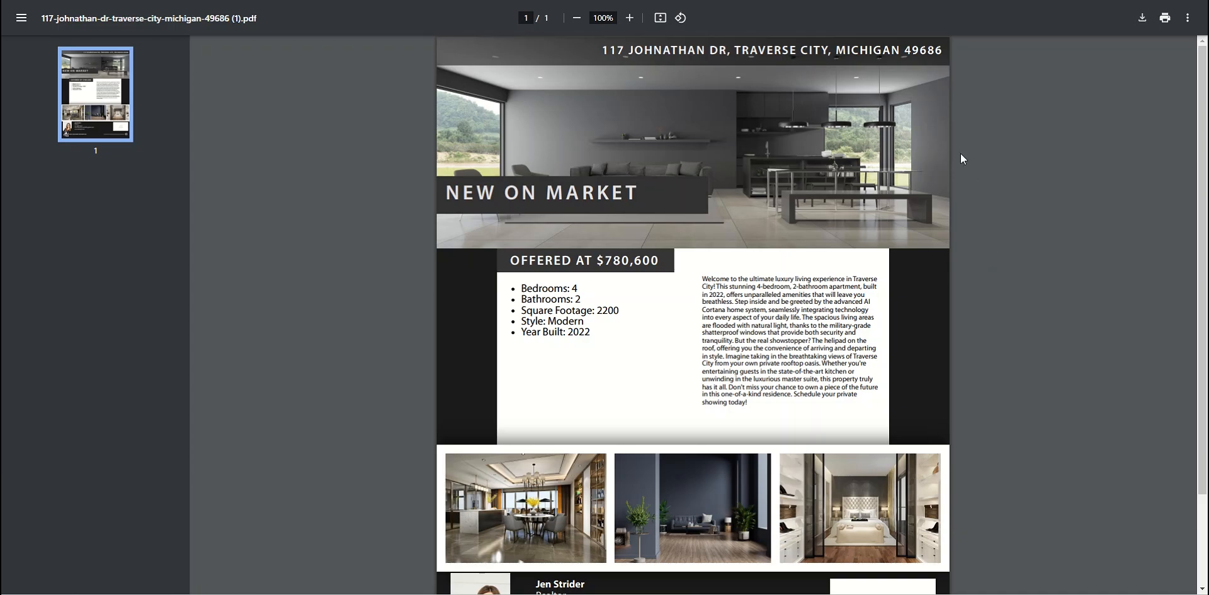
pyautogui.hotkey('ctrl', 'w')
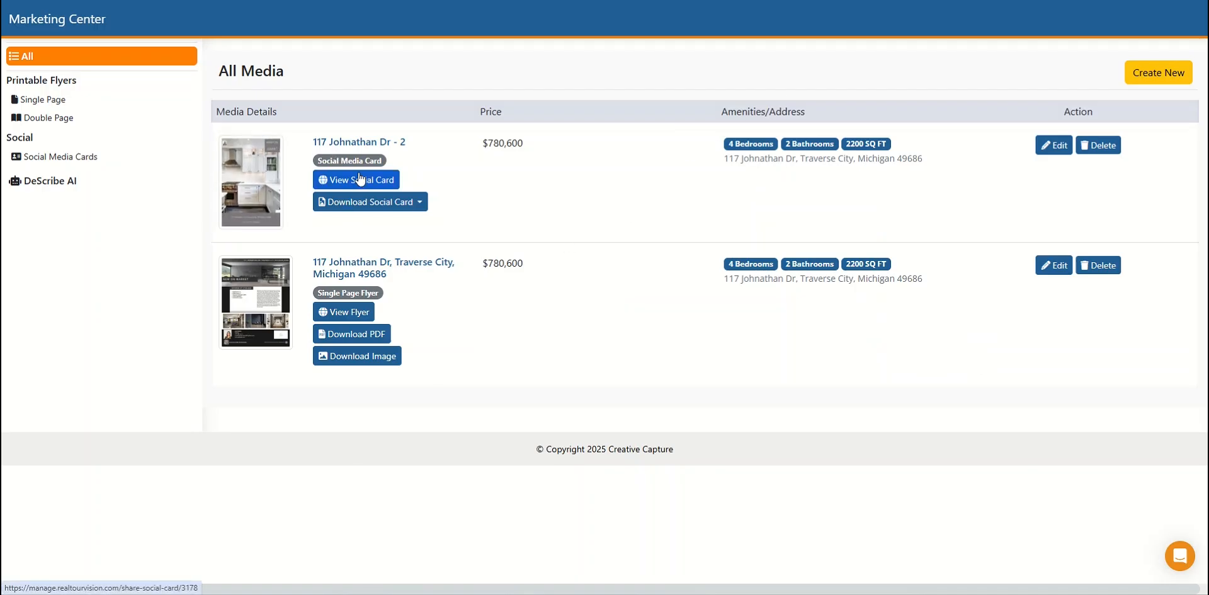
# - Download the social media card at 1080x1080, inspect the image in an enlarged viewer window, and close the viewer
pyautogui.click(419, 203)
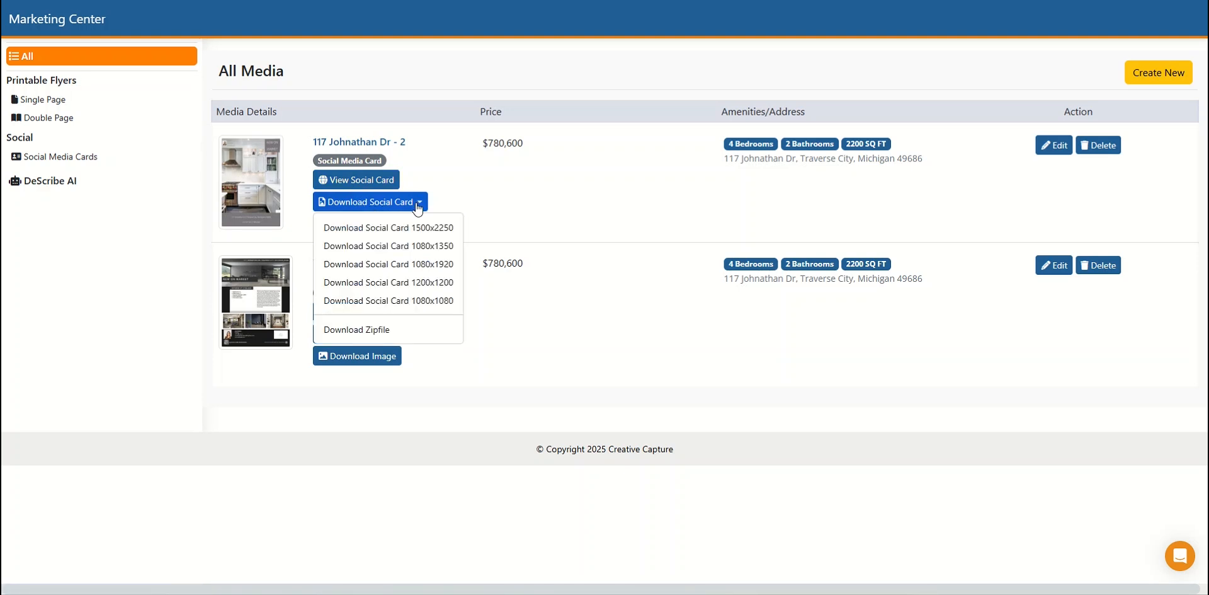
pyautogui.click(375, 301)
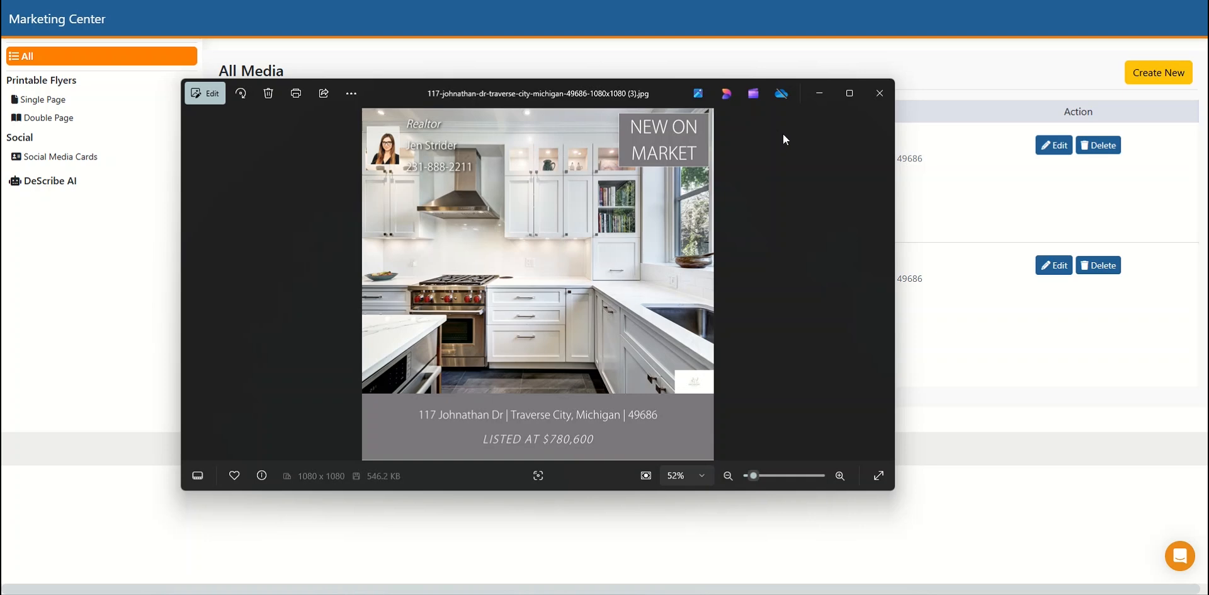
pyautogui.click(850, 93)
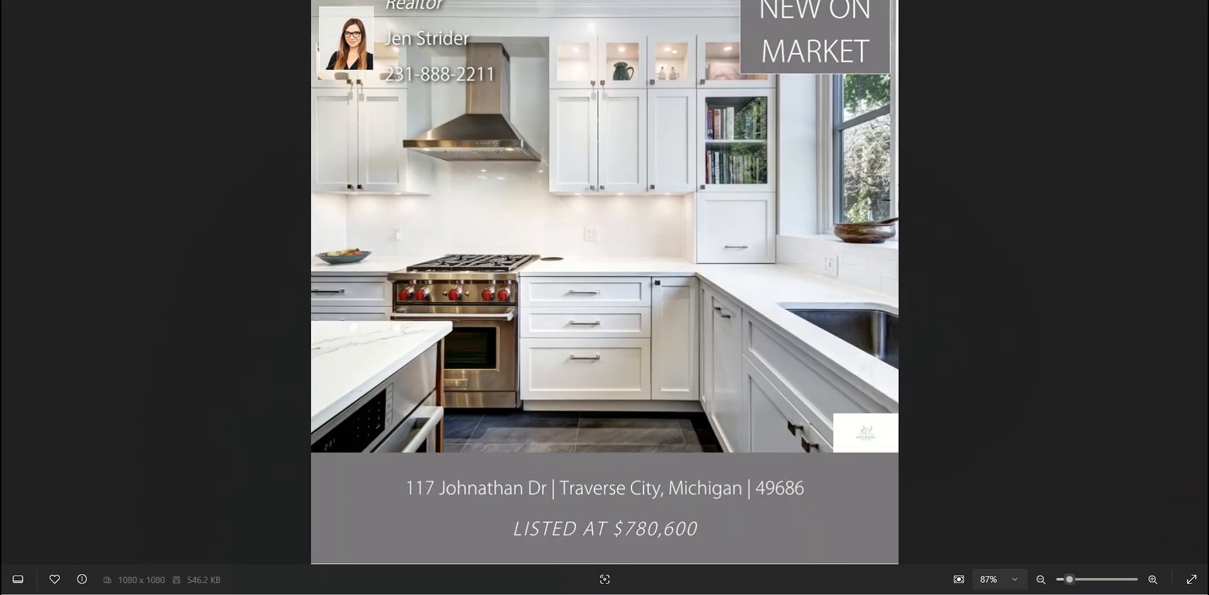
pyautogui.click(1166, 1)
pyautogui.moveTo(892, 492); pyautogui.dragTo(1138, 548)
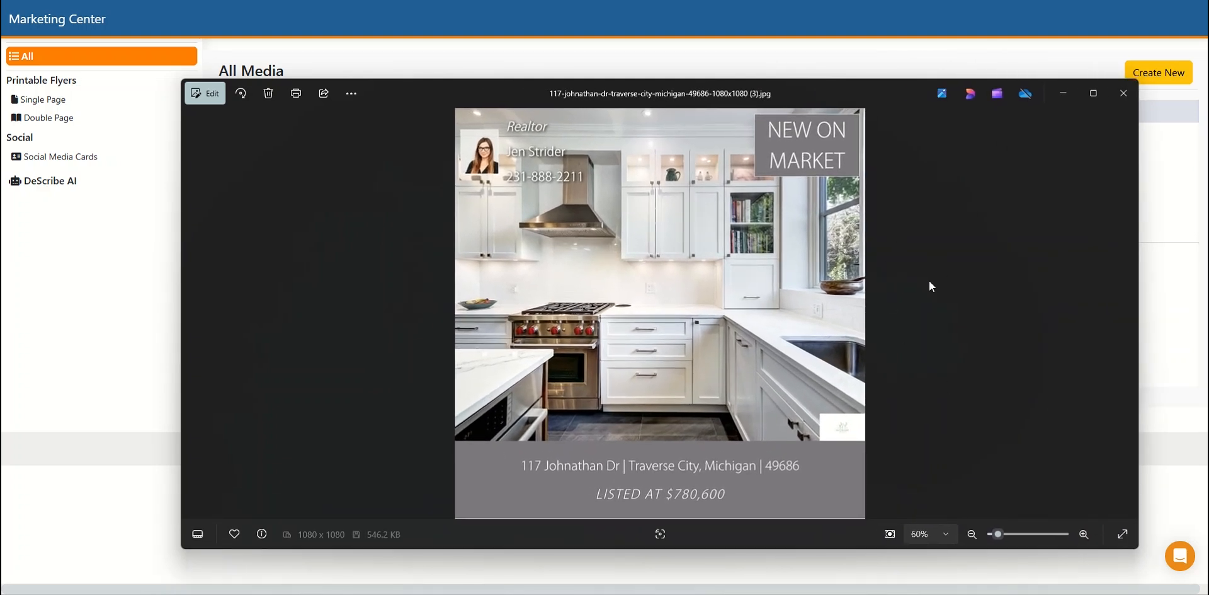
pyautogui.click(1122, 99)
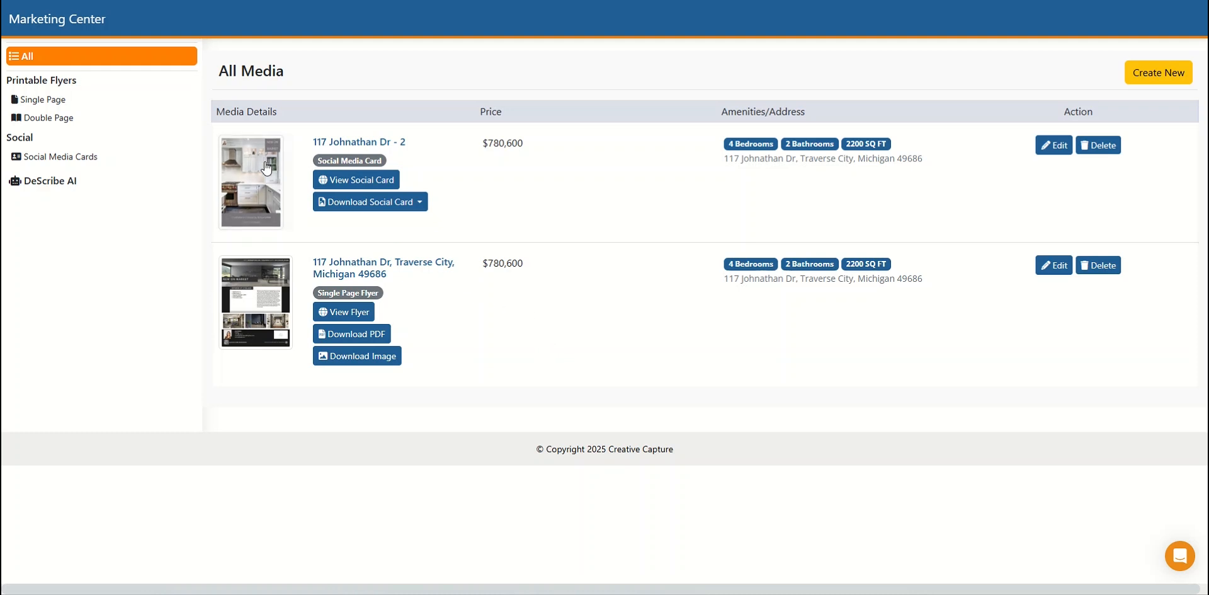
# - Look through the single-page flyer, double-page flyer and social media card lists, and return to the list of all media
pyautogui.click(59, 101)
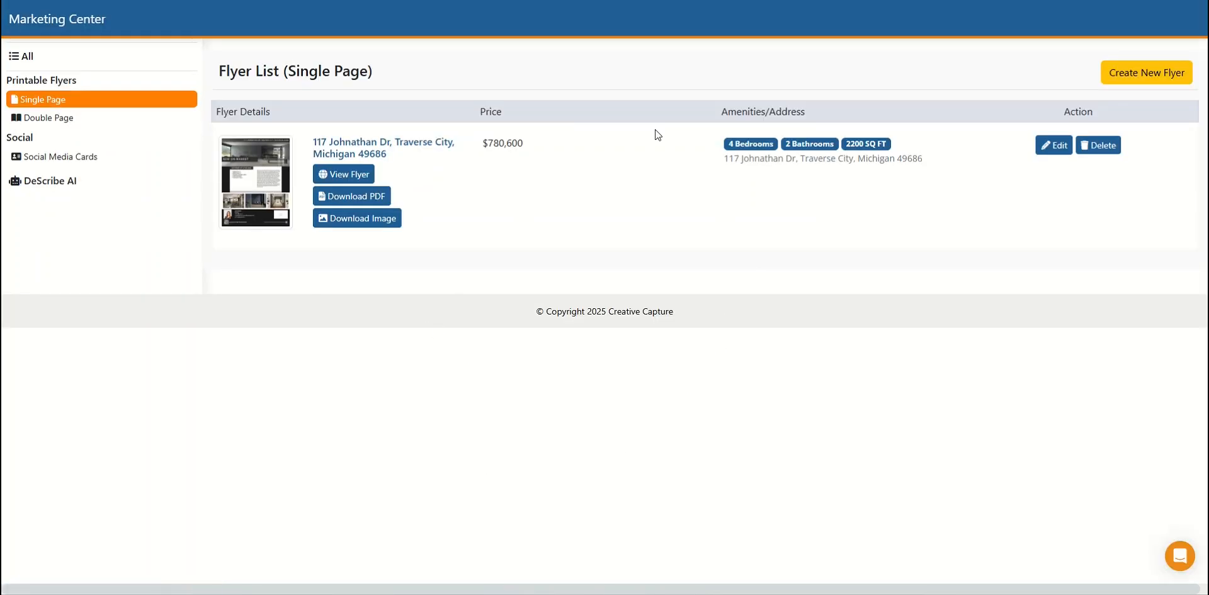
pyautogui.click(72, 124)
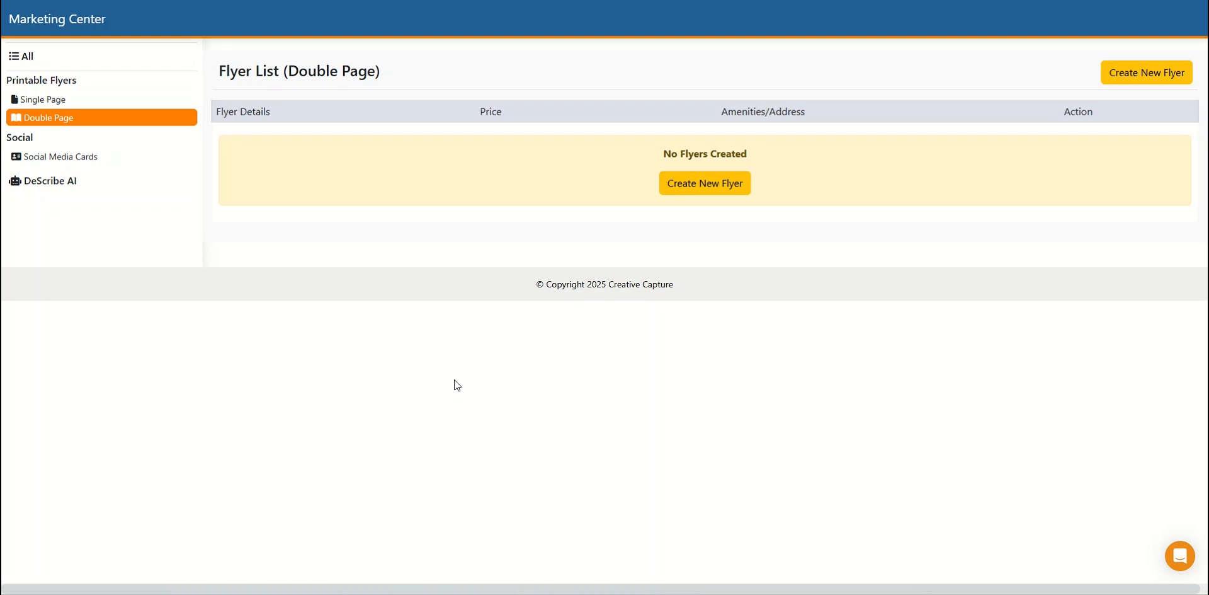
pyautogui.click(86, 164)
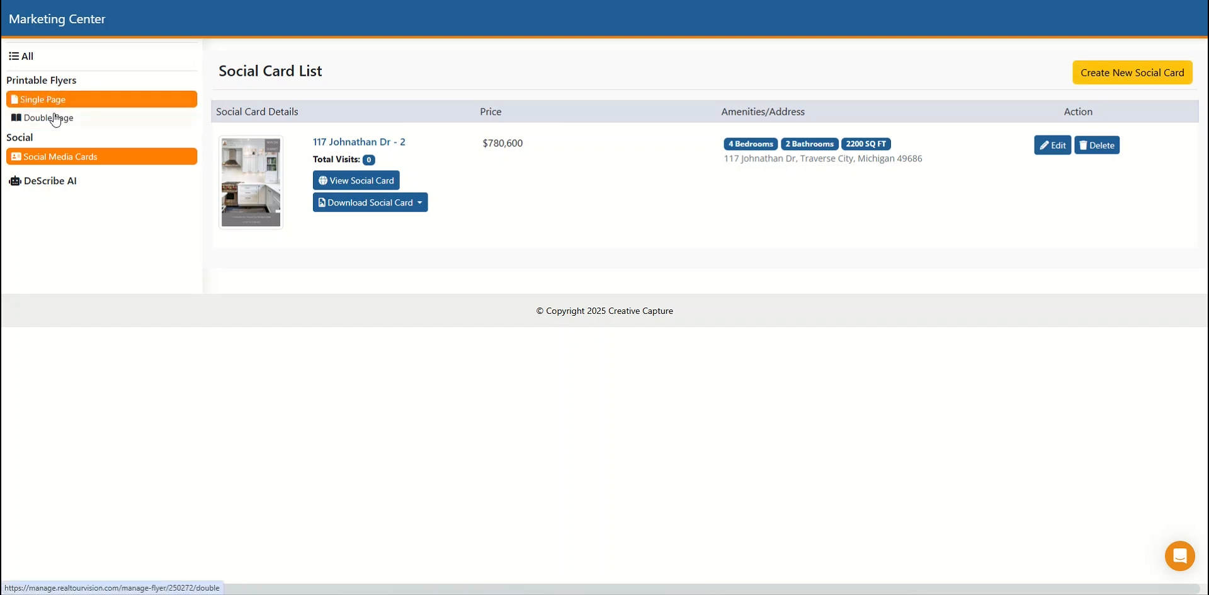
pyautogui.click(32, 55)
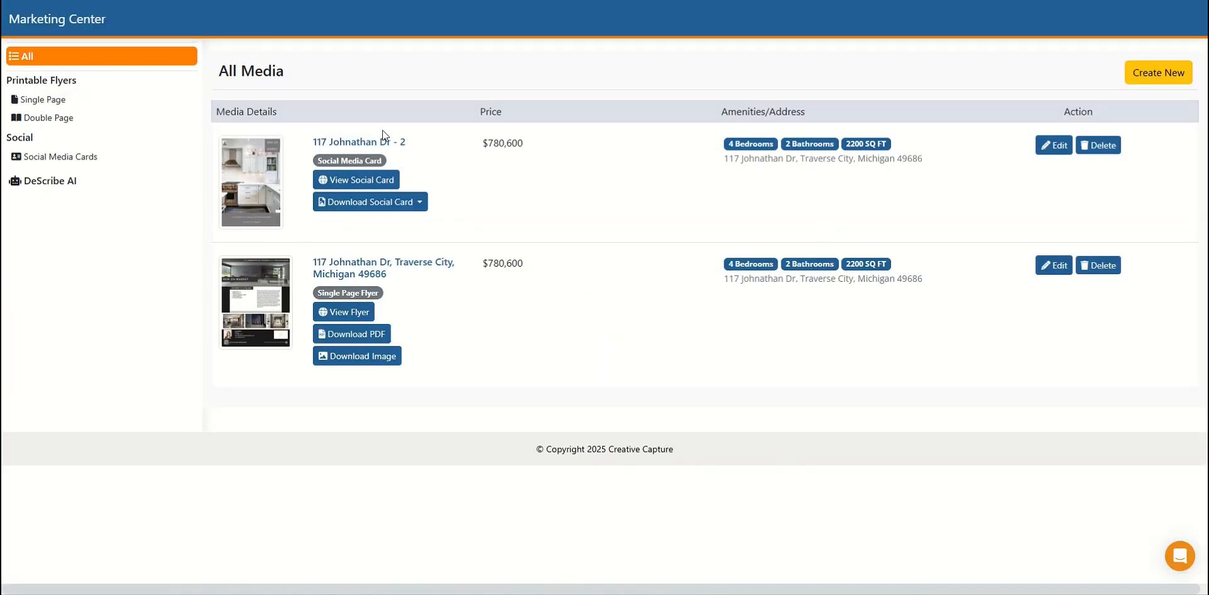
# - Browse the double-page flyer and social card templates for new media, and create a single-page flyer from template #SPF-01
pyautogui.click(1149, 78)
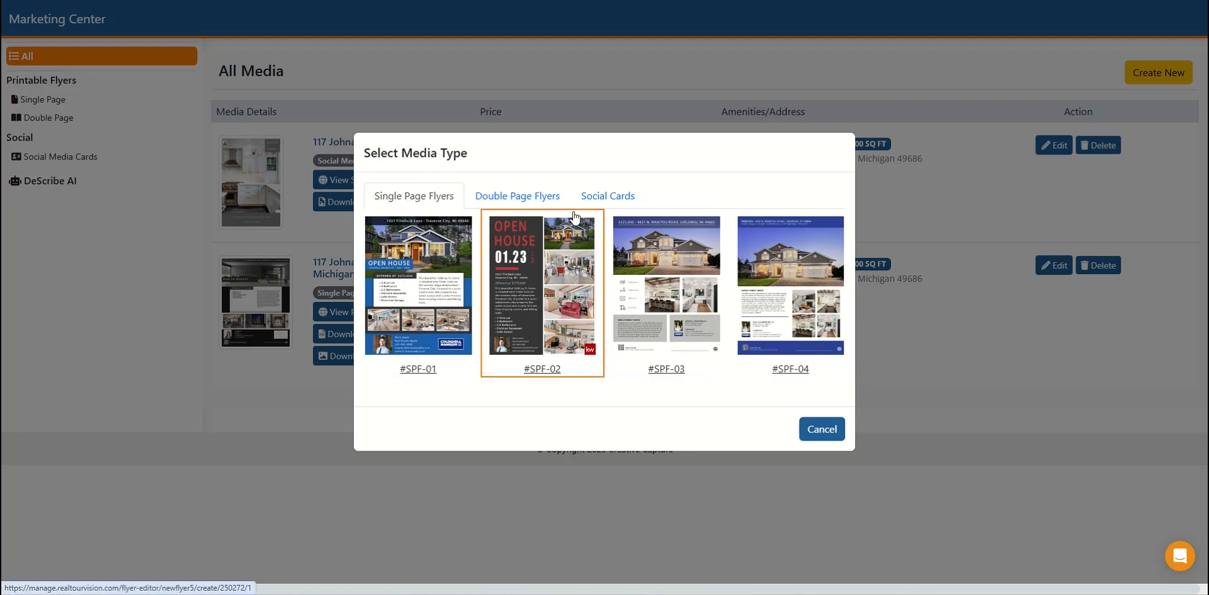
pyautogui.click(520, 195)
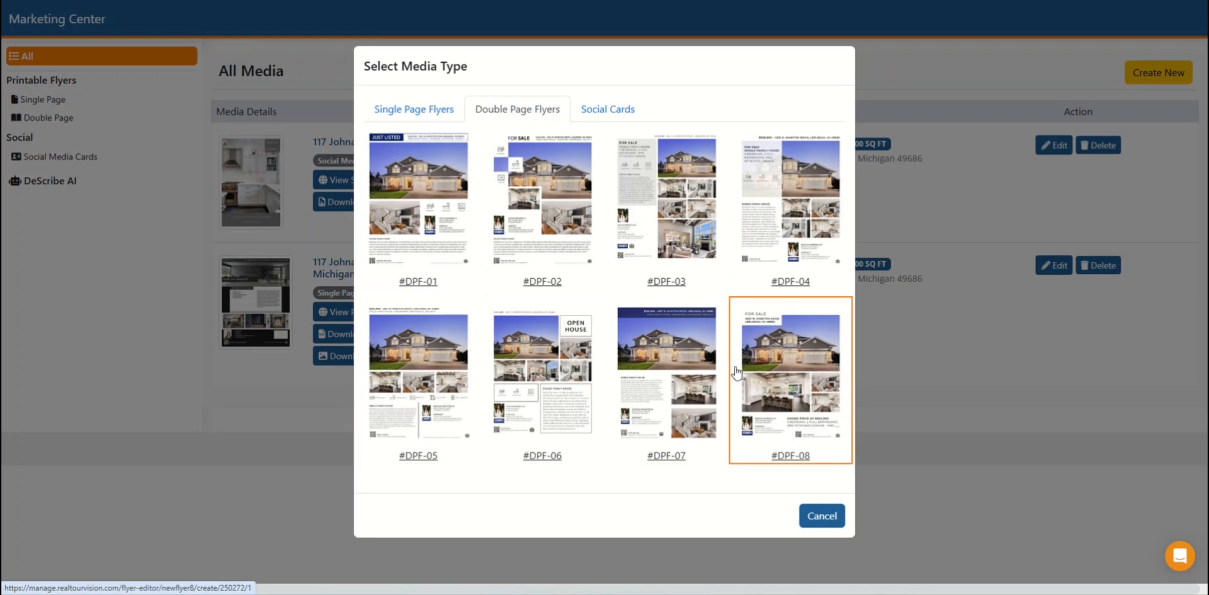
pyautogui.click(614, 112)
pyautogui.scroll(-5, 680, 331)
pyautogui.scroll(-3, 680, 332)
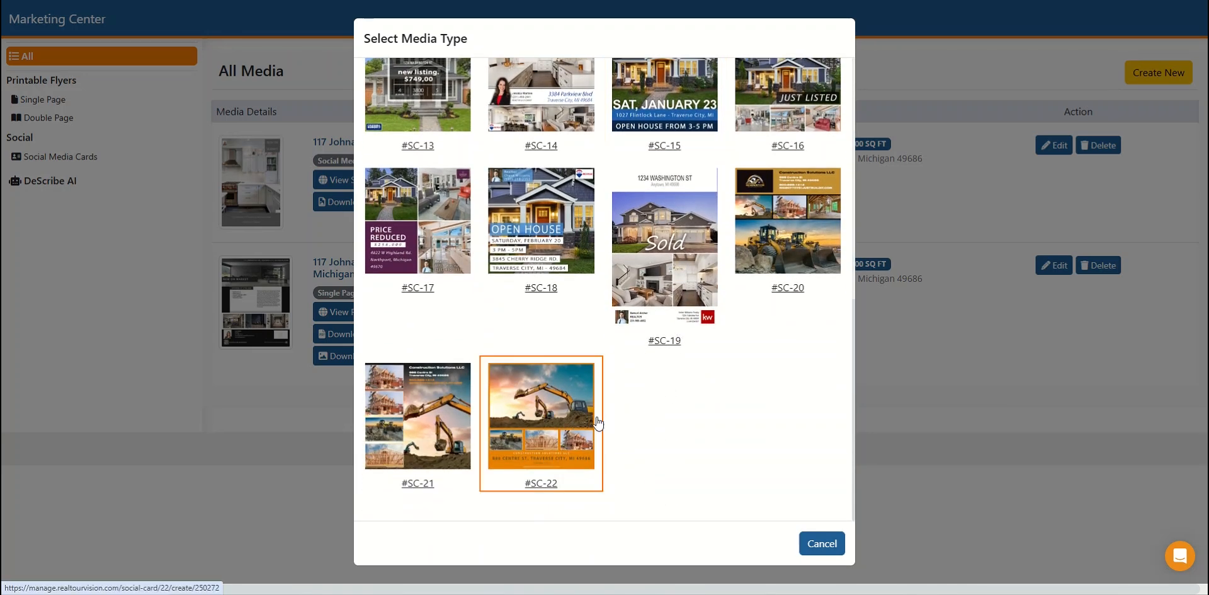
pyautogui.scroll(10, 598, 423)
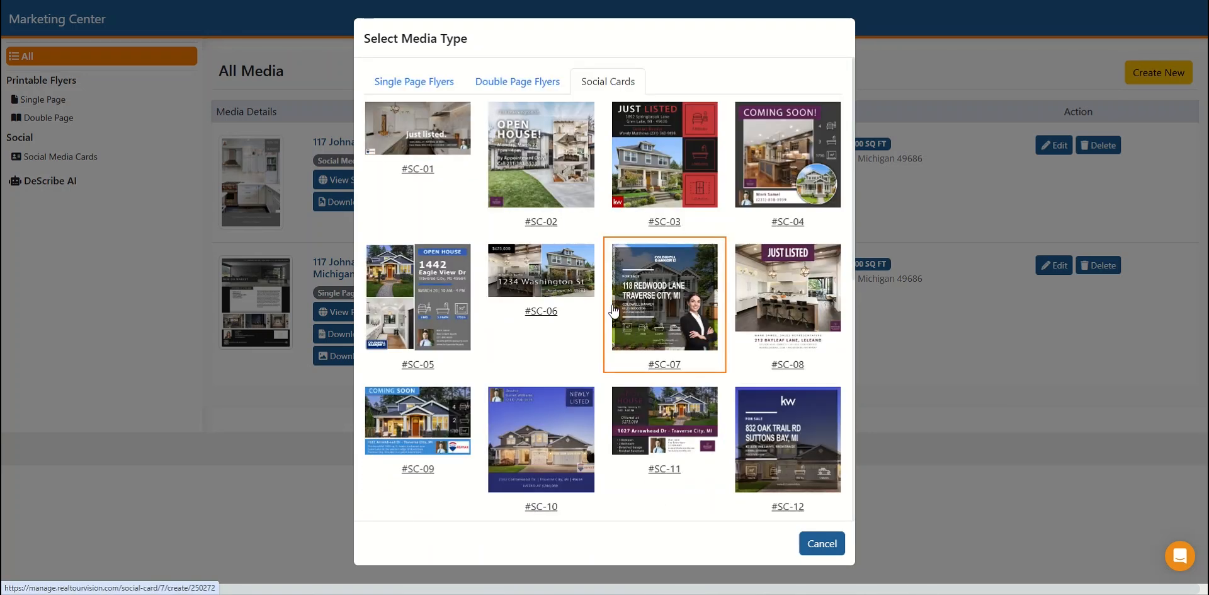
pyautogui.click(414, 88)
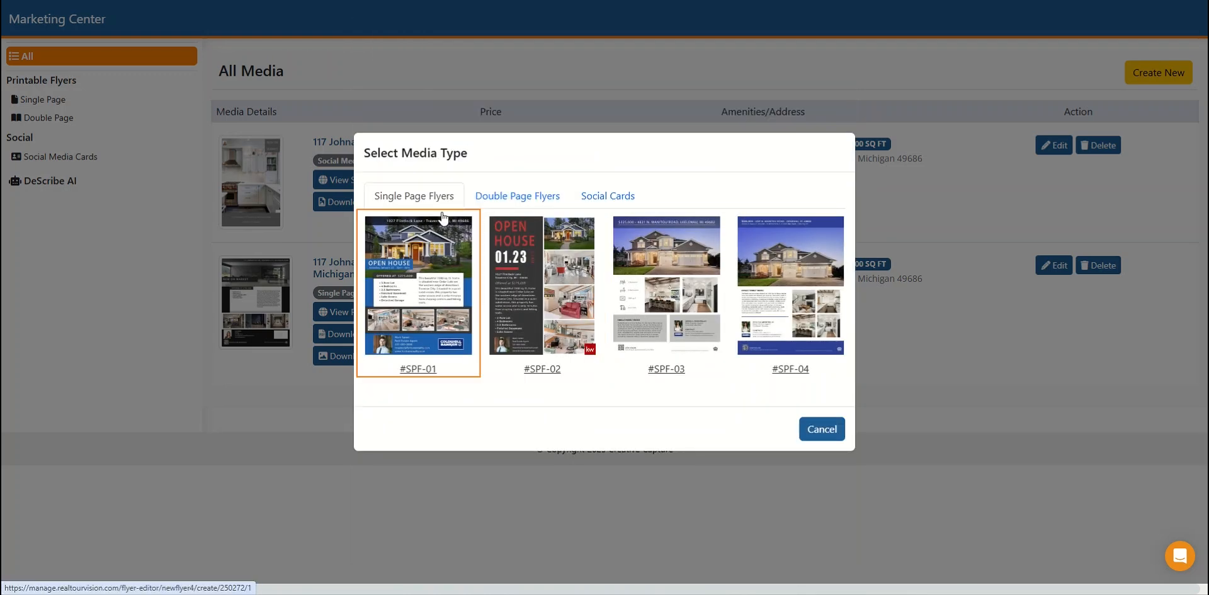
pyautogui.click(418, 295)
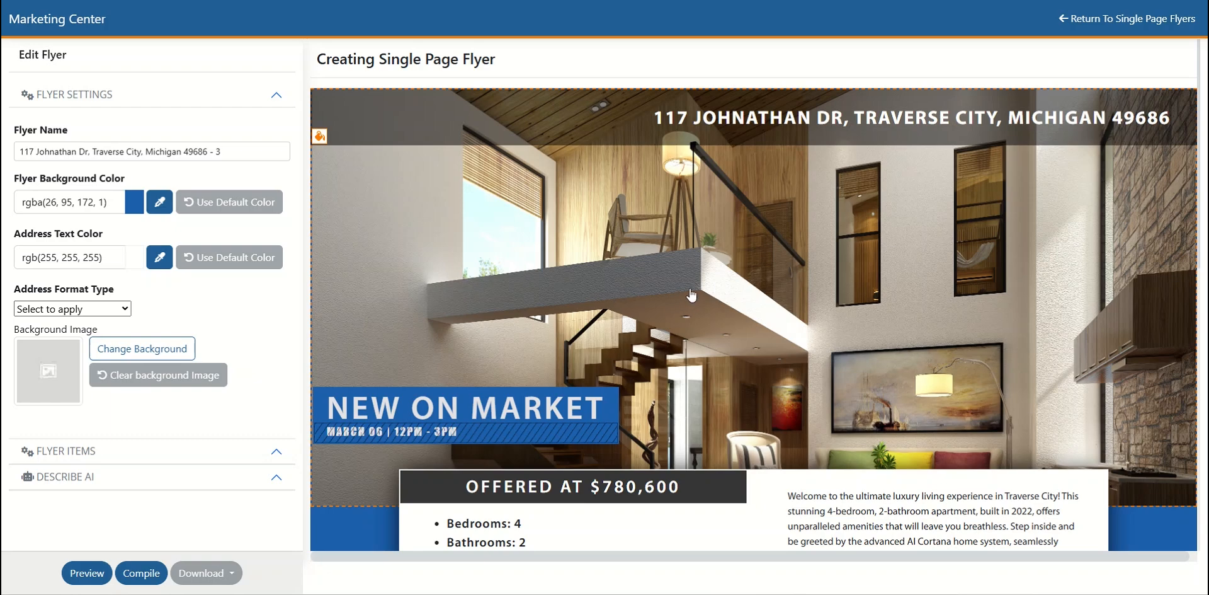
# - Review the new flyer's header, description, photos and contact section, and look over the available address format types
pyautogui.scroll(-4, 691, 294)
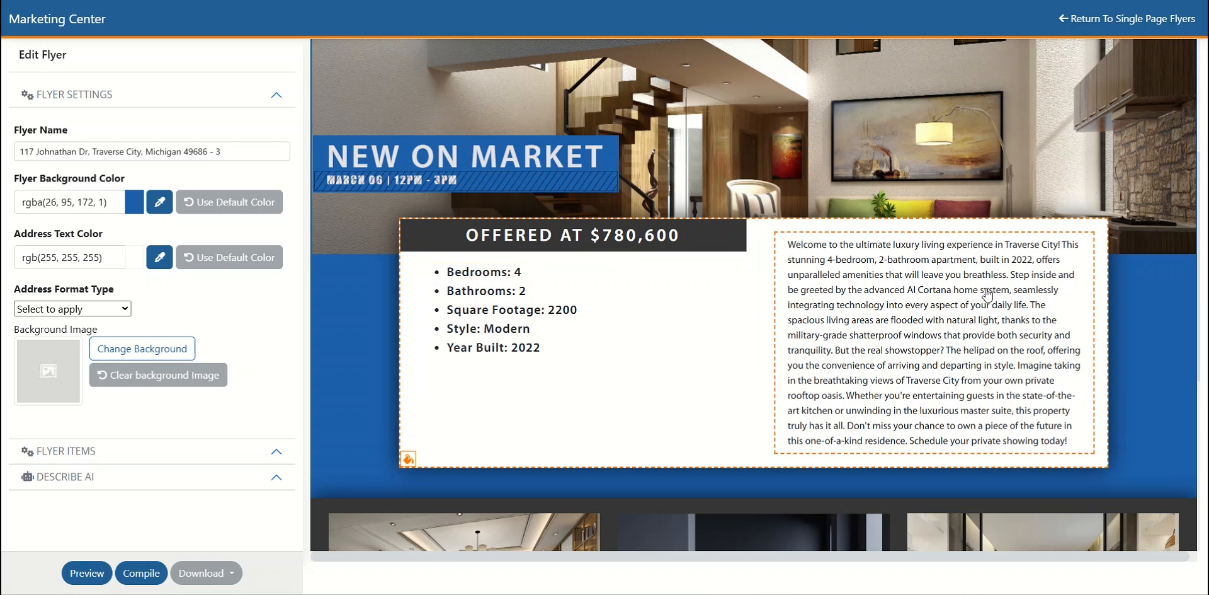
pyautogui.scroll(4, 987, 299)
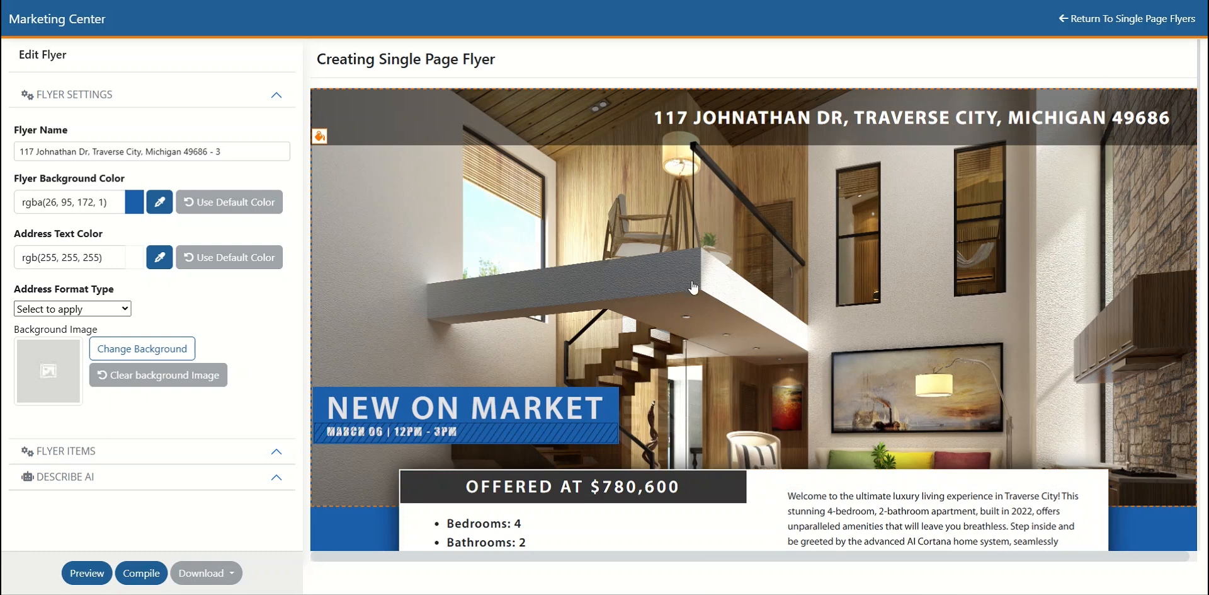
pyautogui.scroll(-10, 695, 288)
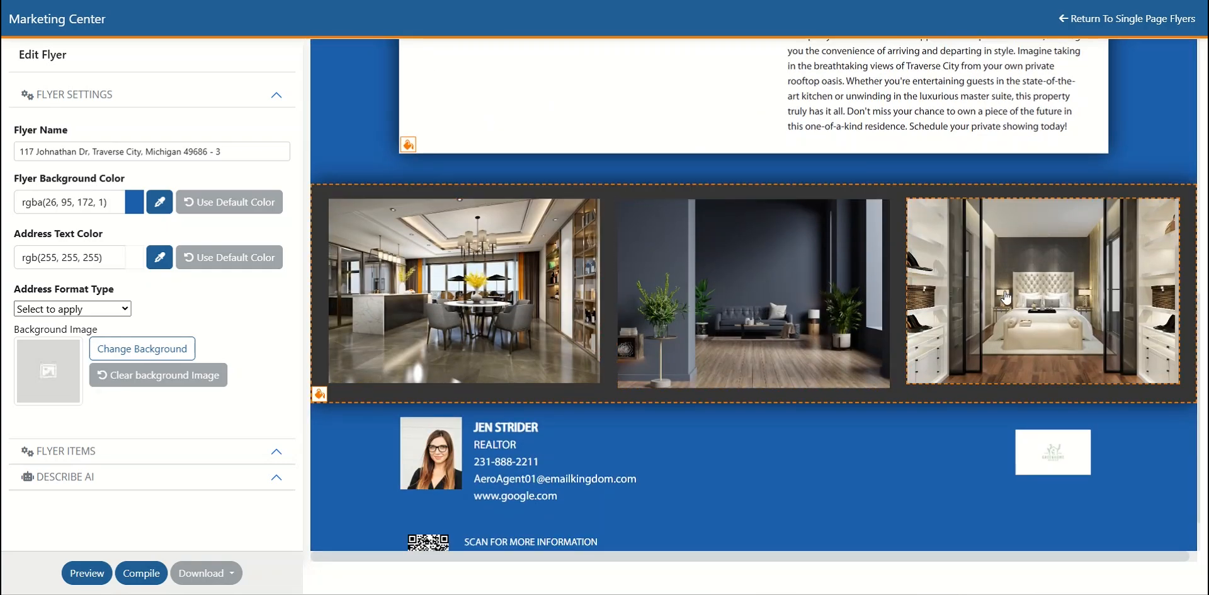
pyautogui.scroll(8, 620, 300)
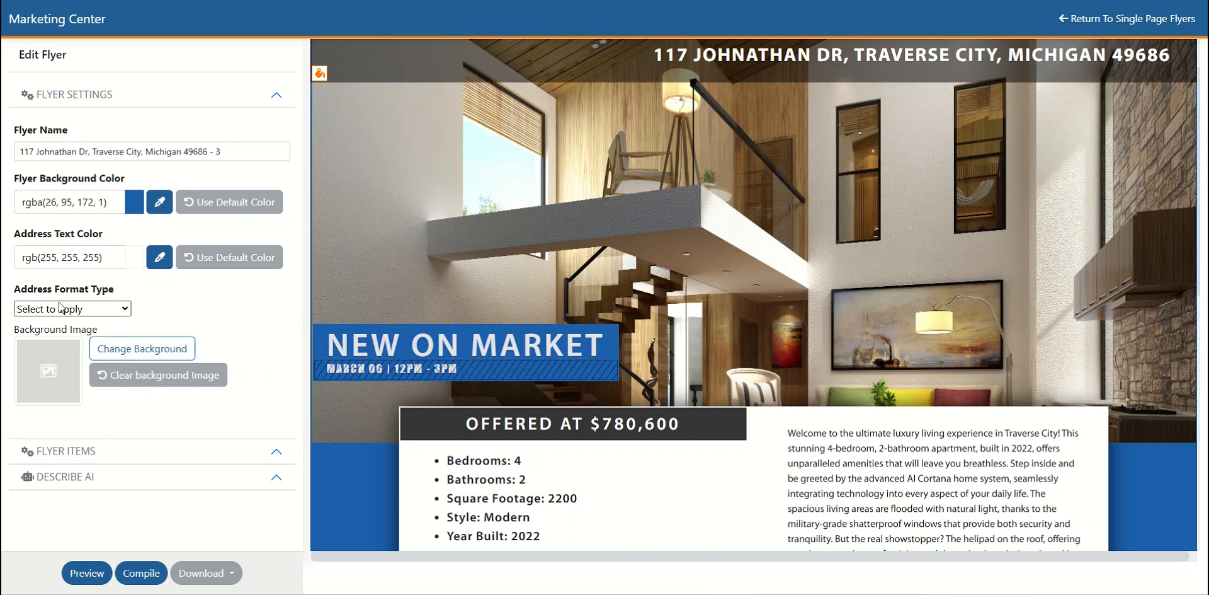
pyautogui.click(122, 308)
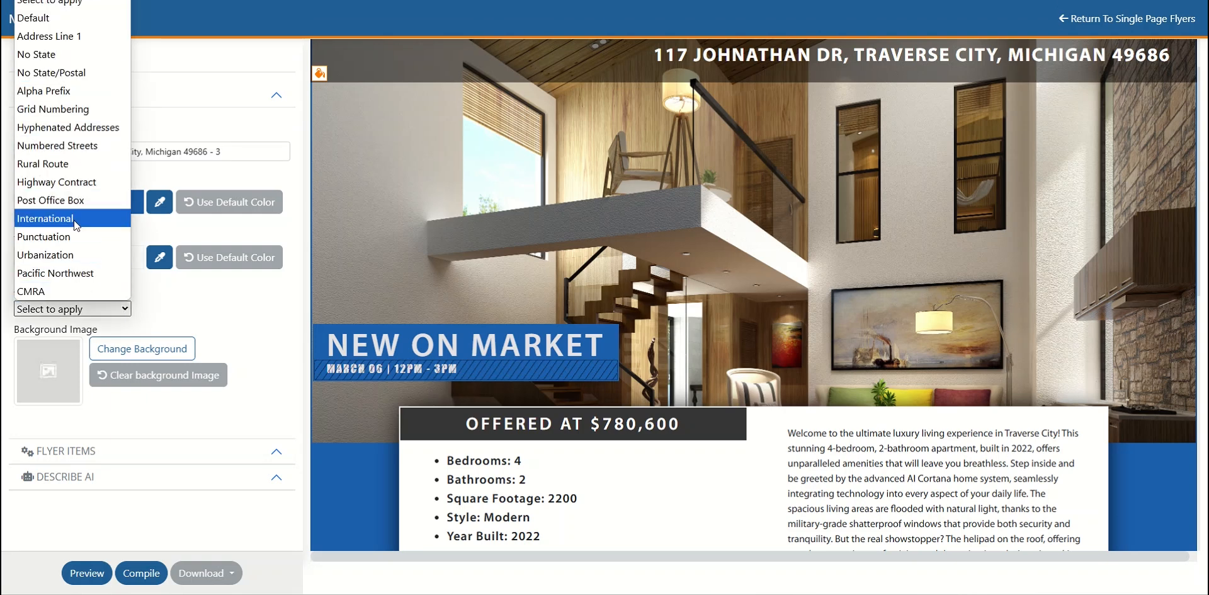
pyautogui.click(247, 317)
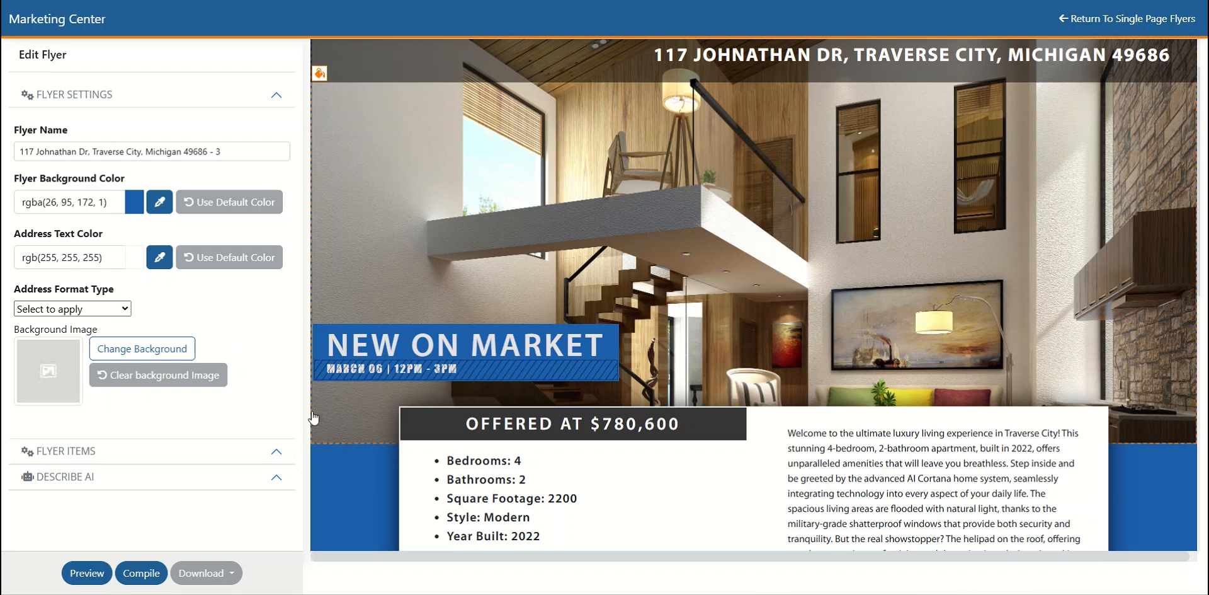
# - Replace the flyer's background with the light brown wood plank photo from page 2 of the background photos, and check it on the flyer
pyautogui.click(147, 352)
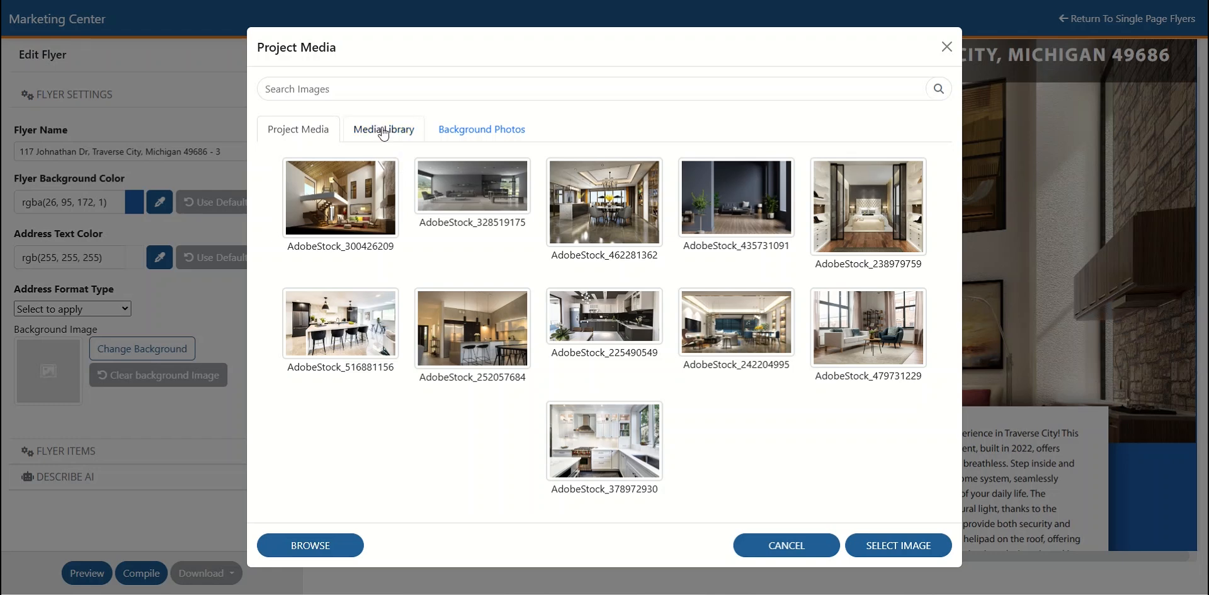
pyautogui.click(501, 132)
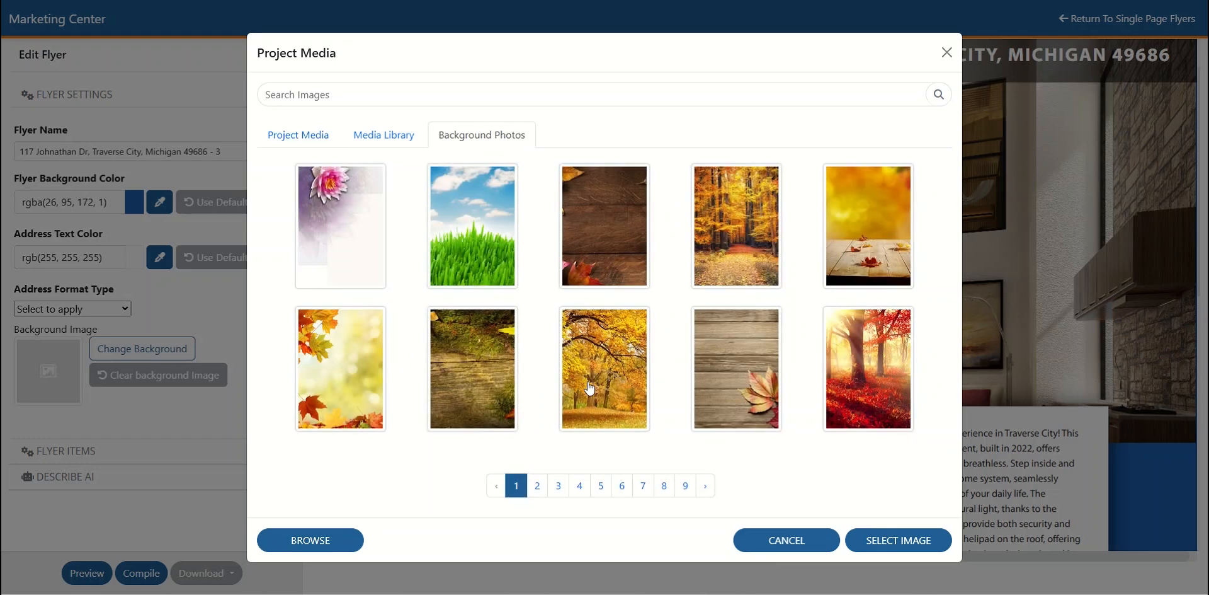
pyautogui.click(537, 485)
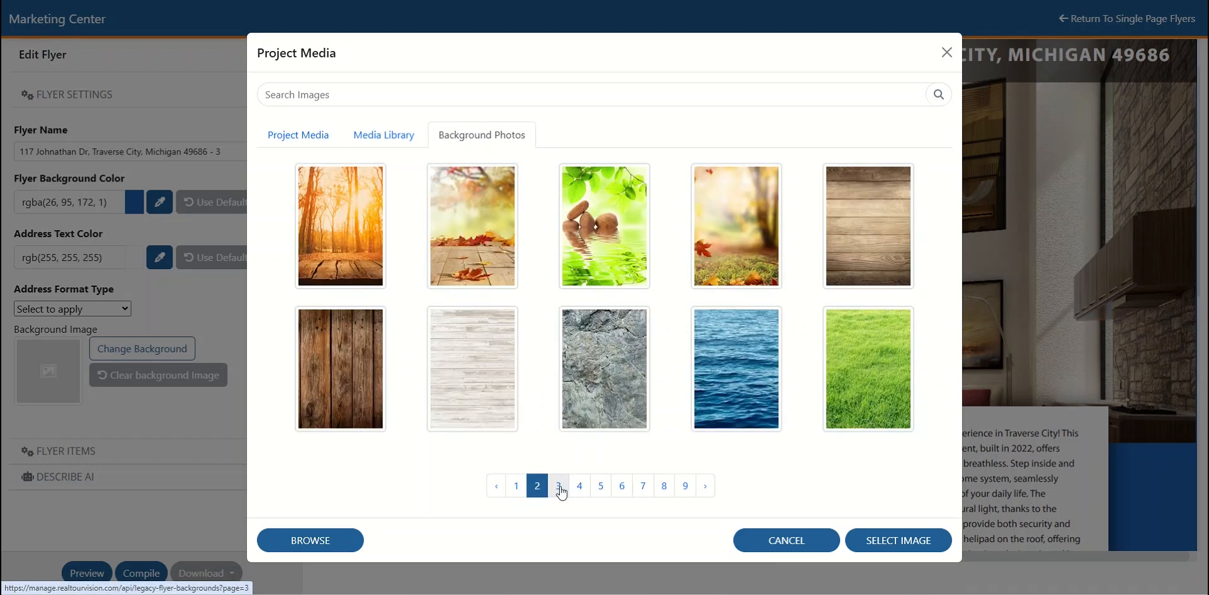
pyautogui.click(871, 239)
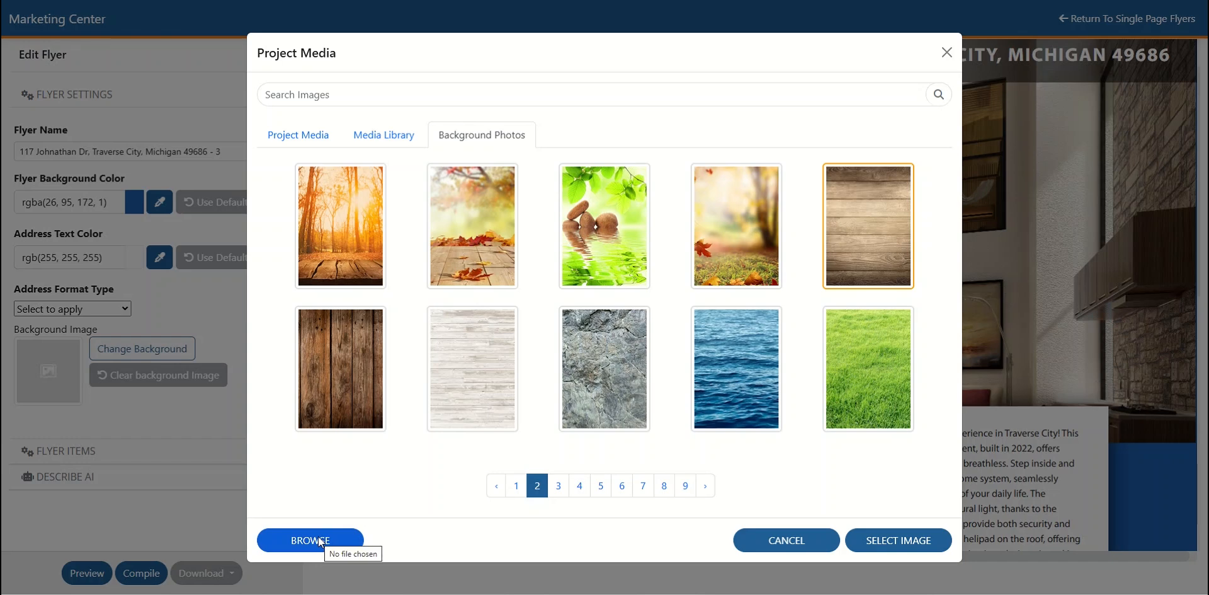
pyautogui.click(910, 548)
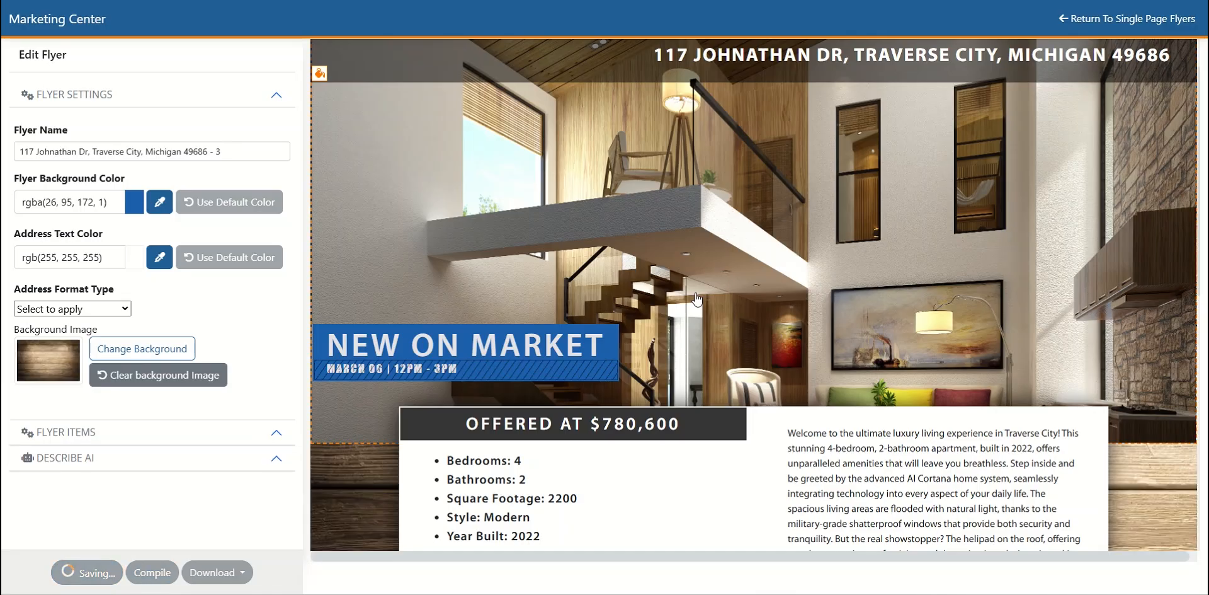
pyautogui.scroll(-4, 364, 490)
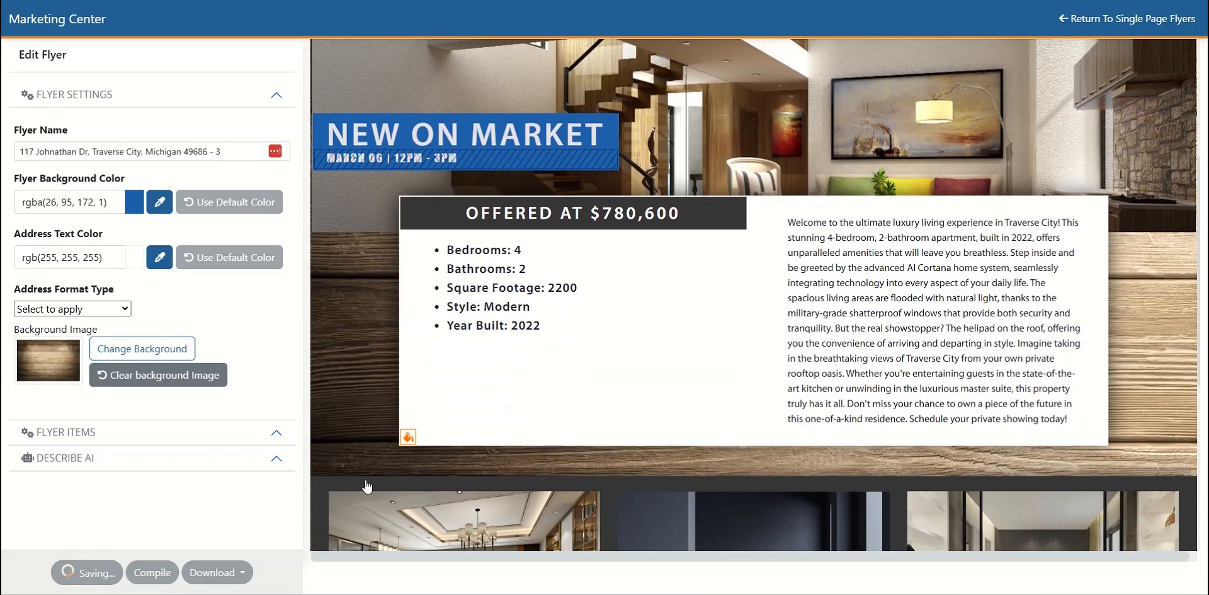
pyautogui.scroll(-4, 375, 357)
pyautogui.scroll(6, 506, 351)
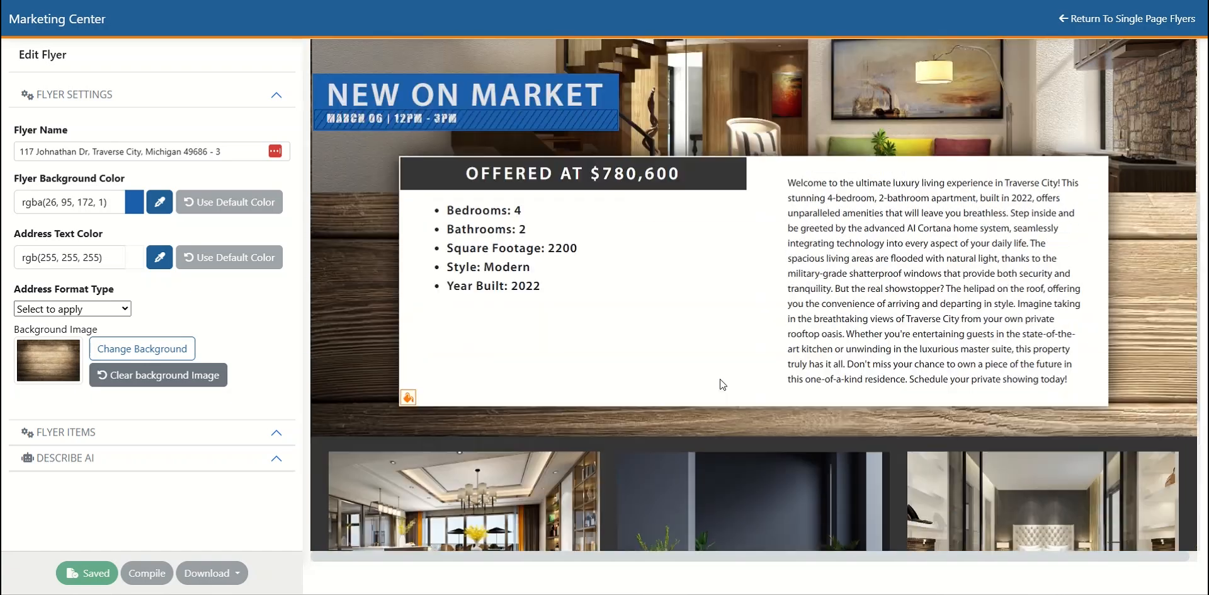
# - Set the New on Market banner's background to the olive green rgba(146,151,90,1) sampled from the header photo beside the cushions
pyautogui.scroll(3, 505, 350)
pyautogui.scroll(-4, 345, 328)
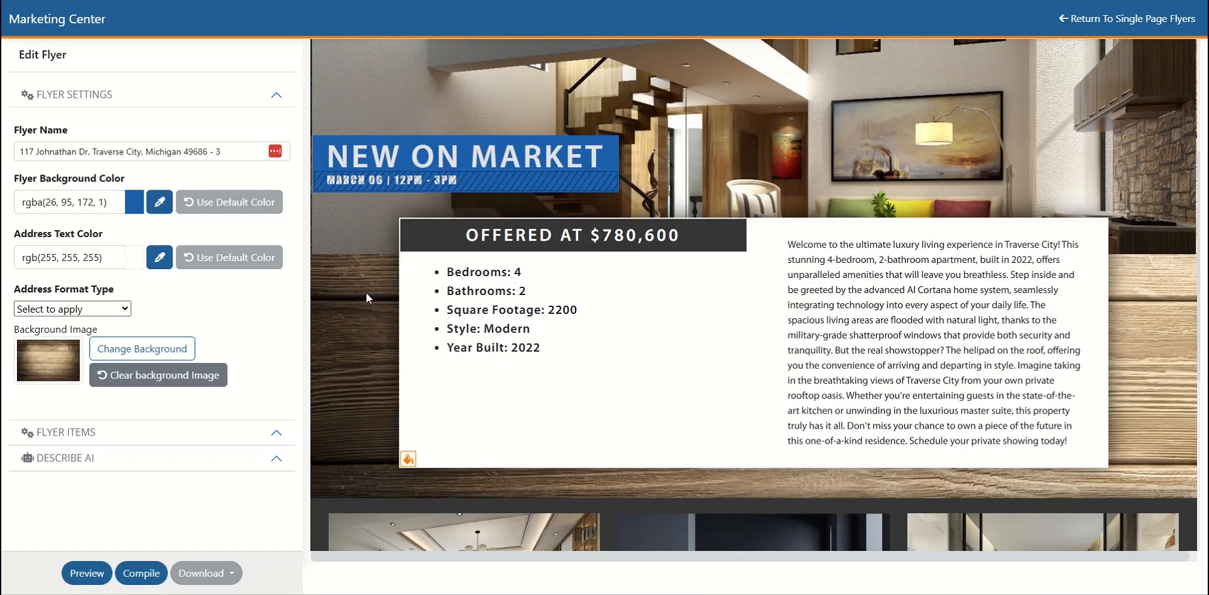
pyautogui.click(429, 154)
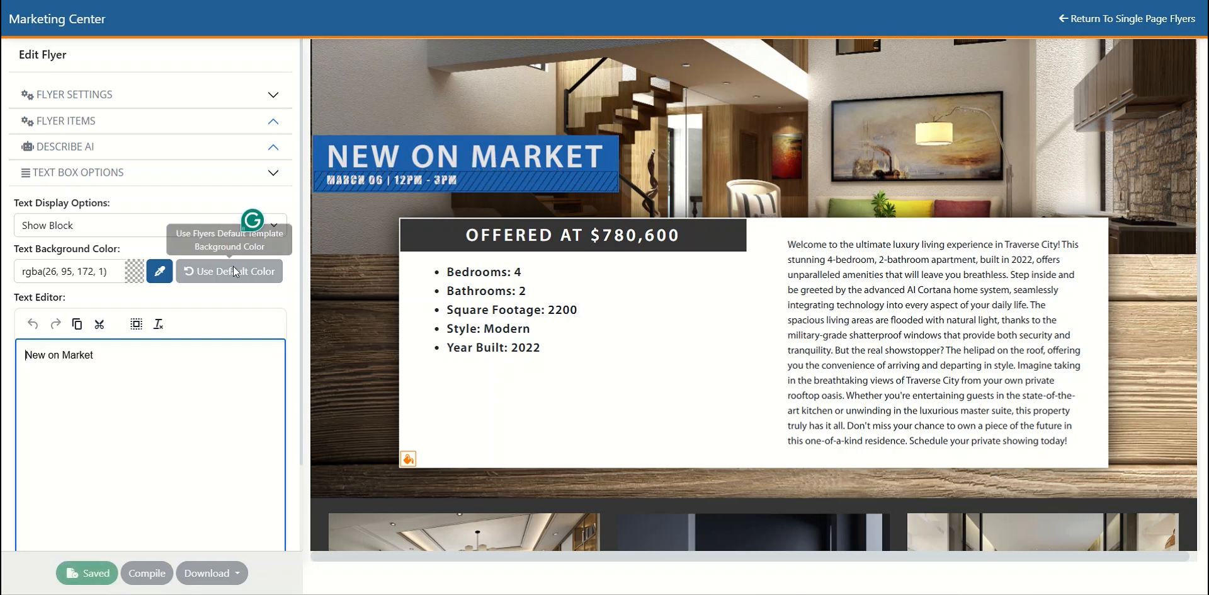
pyautogui.click(159, 270)
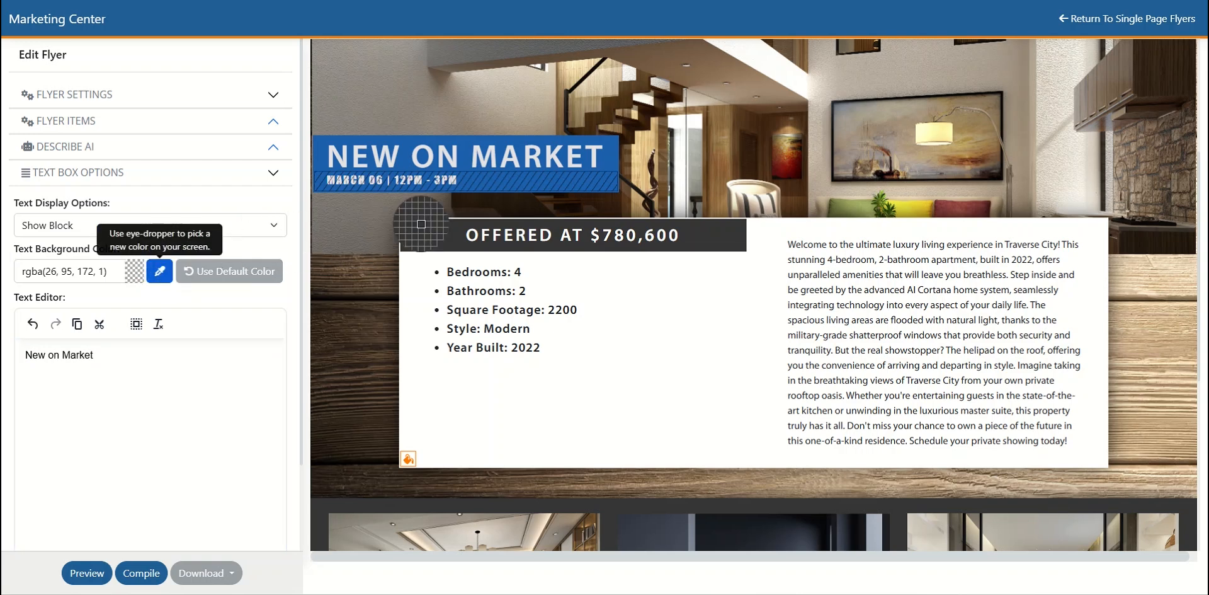
pyautogui.click(855, 208)
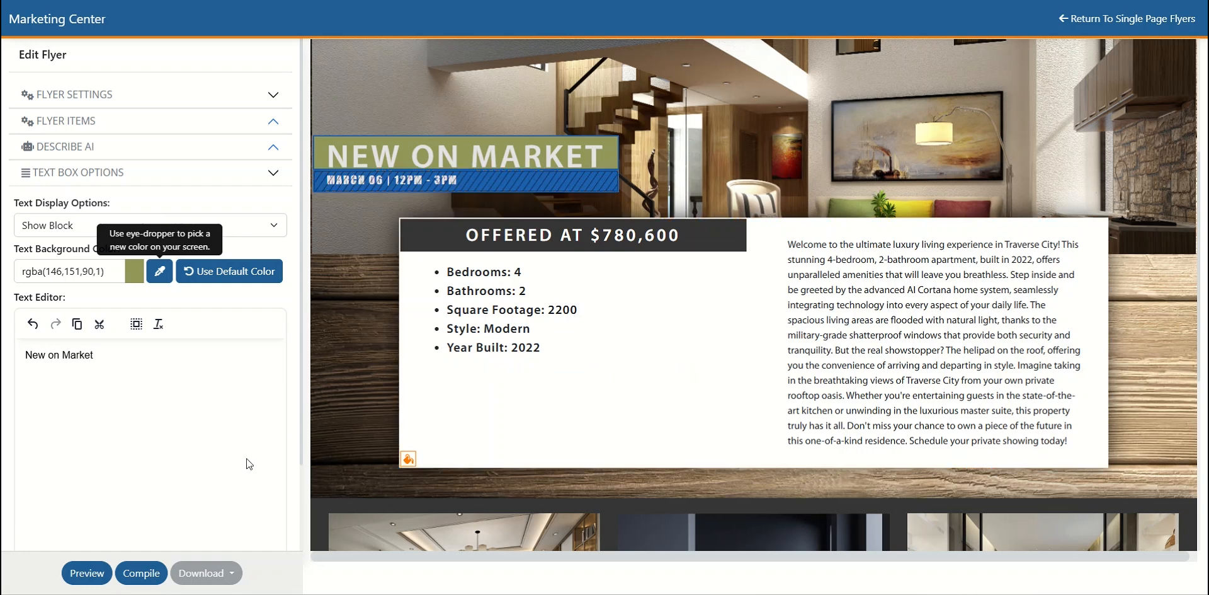
# - Show the hidden date block under the New on Market banner and replace its text with a call-today message containing the agent's name and phone number
pyautogui.click(474, 187)
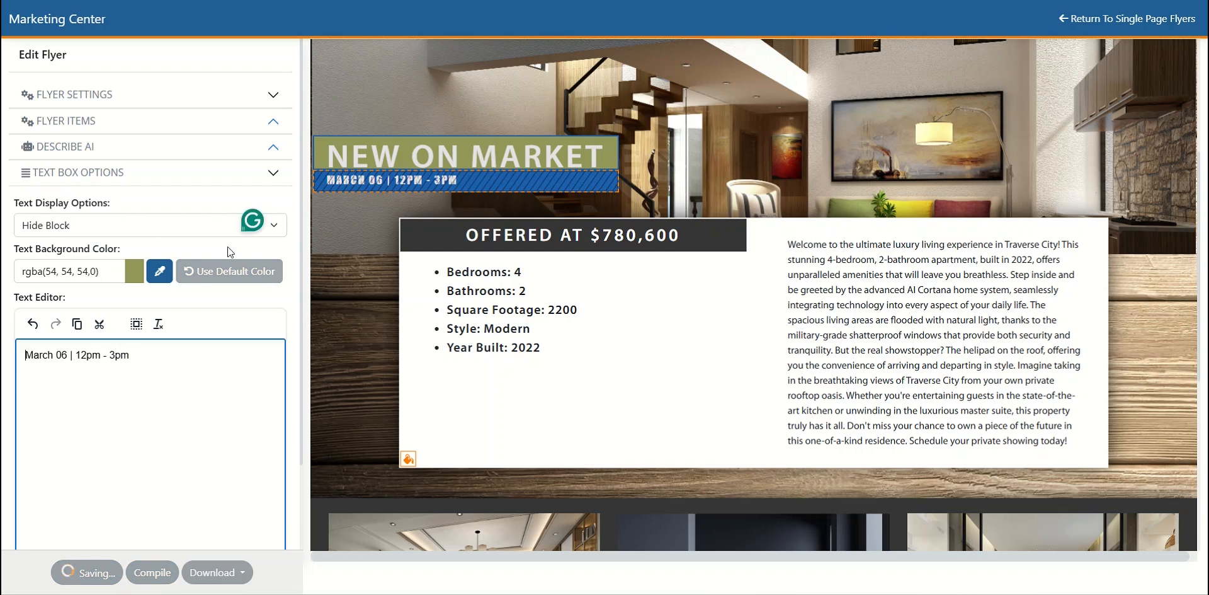
pyautogui.click(279, 230)
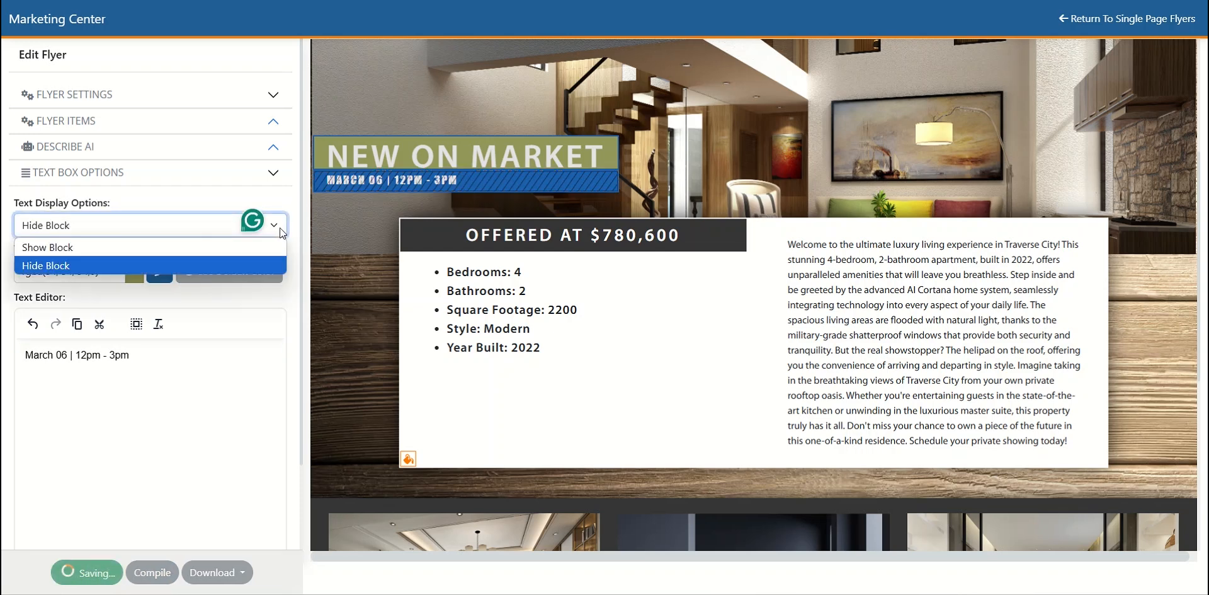
pyautogui.click(85, 248)
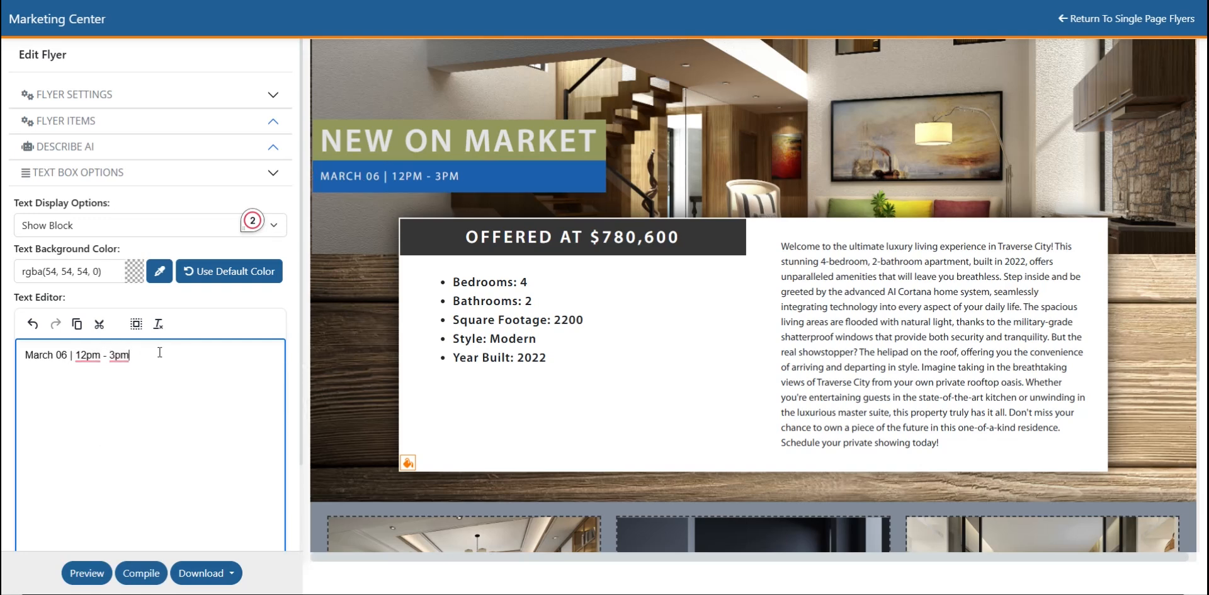
pyautogui.moveTo(152, 358); pyautogui.dragTo(7, 360)
pyautogui.hotkey('ctrl', 'c')
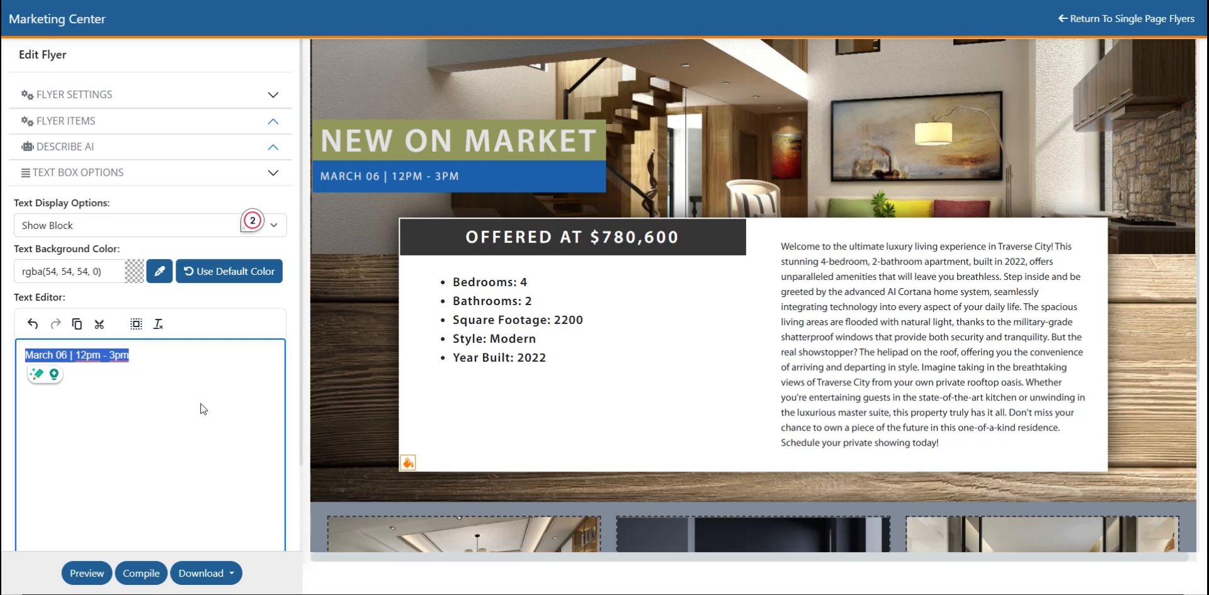
pyautogui.write('Call Jen')
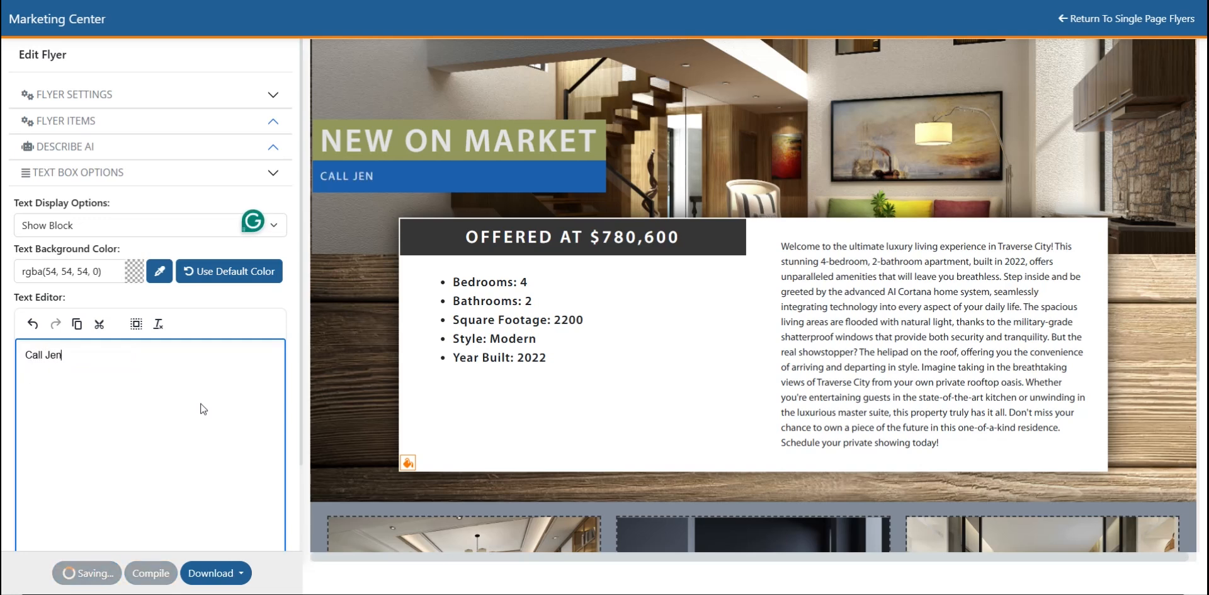
pyautogui.write(' today at')
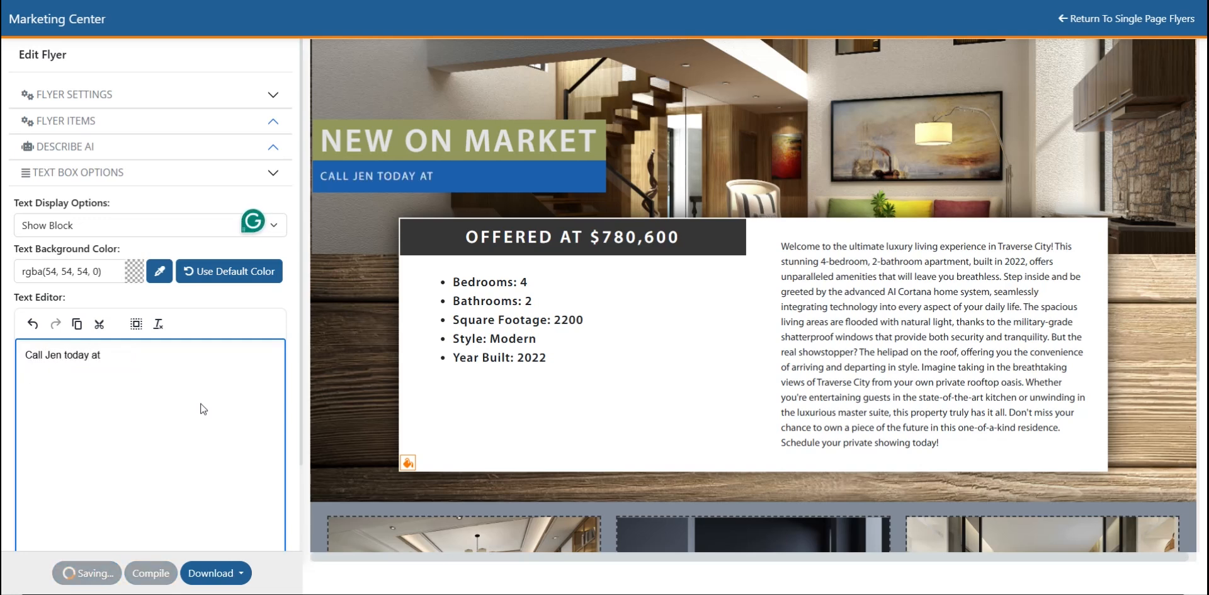
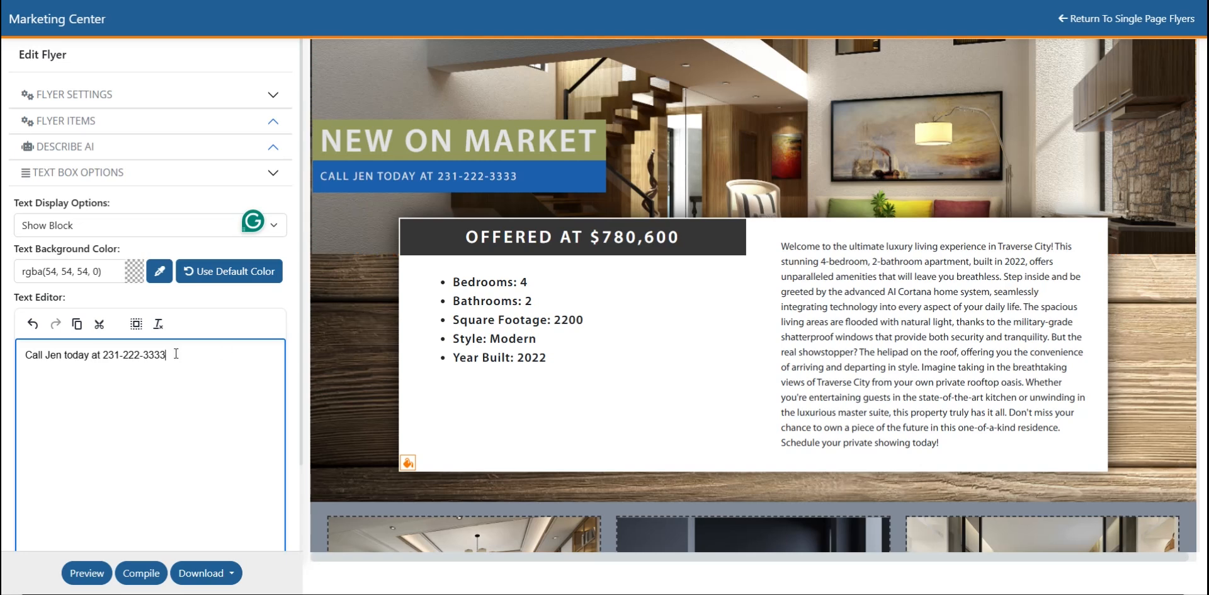
# - Restore the block's text to "March 06 | 12pm - 3pm" and hide the block again
pyautogui.moveTo(179, 355); pyautogui.dragTo(25, 355)
pyautogui.press('BackSpace')
pyautogui.hotkey('ctrl', 'v')
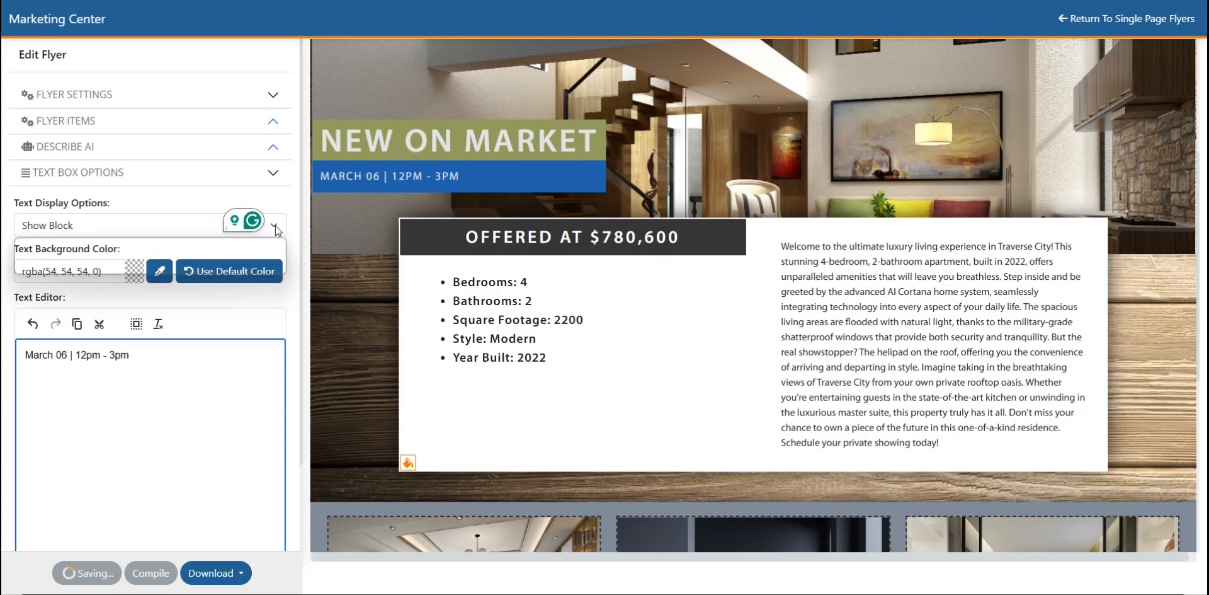
pyautogui.click(274, 225)
pyautogui.click(50, 262)
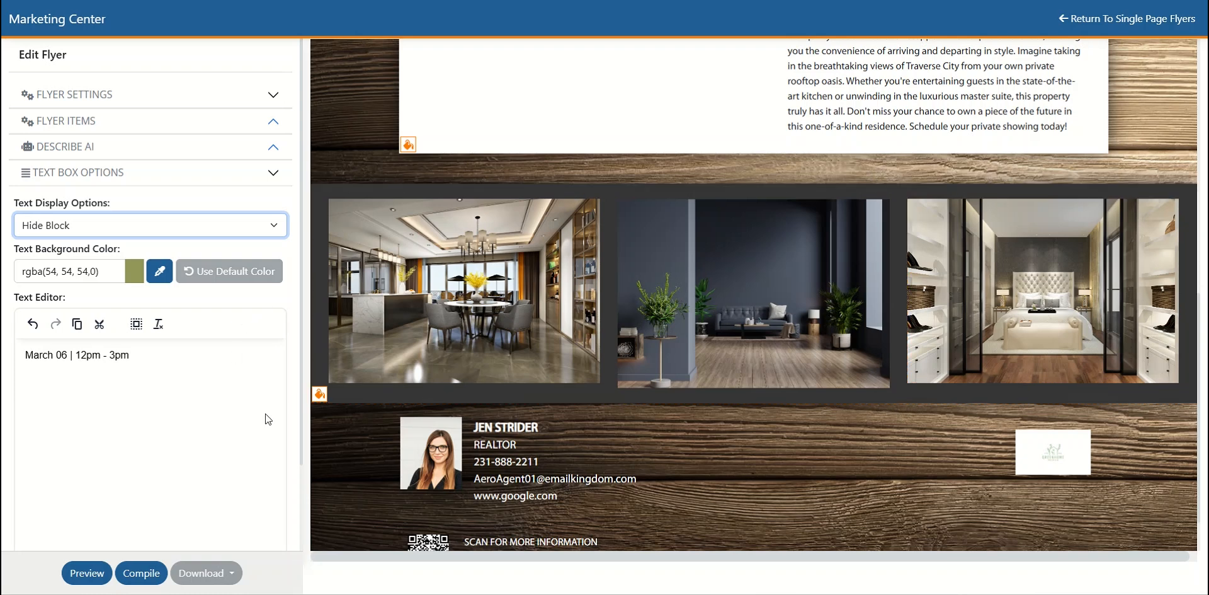
# - Try flower yellow as the background of the three-photo block, and replace it with gray-blue rgba(129,139,153,1) sampled from the middle photo
pyautogui.click(320, 394)
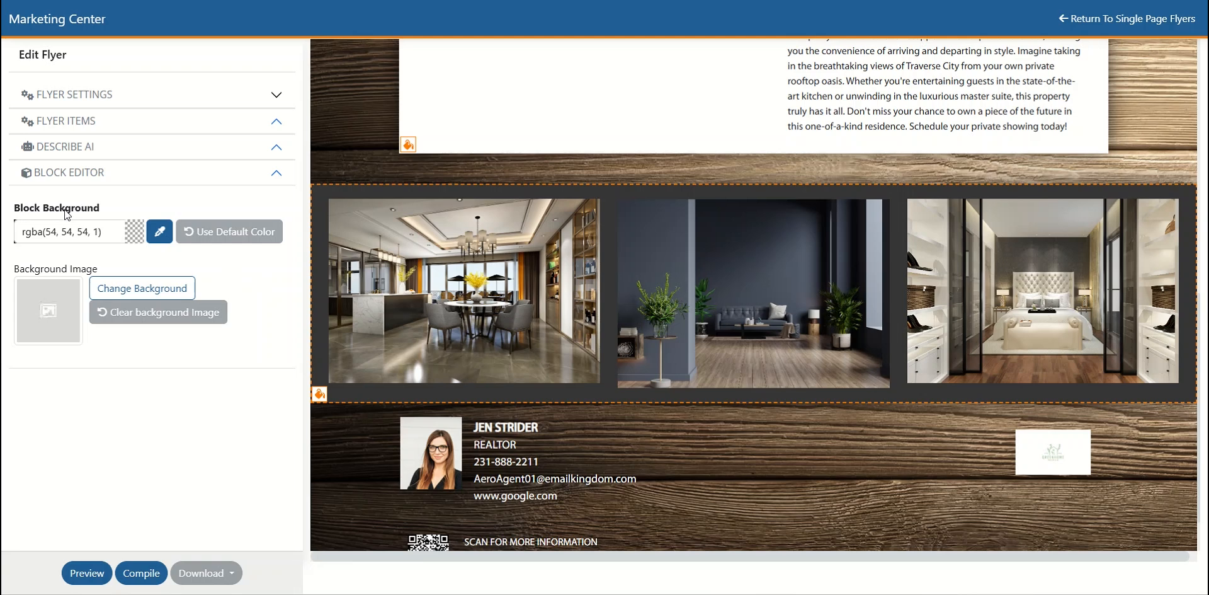
pyautogui.click(160, 233)
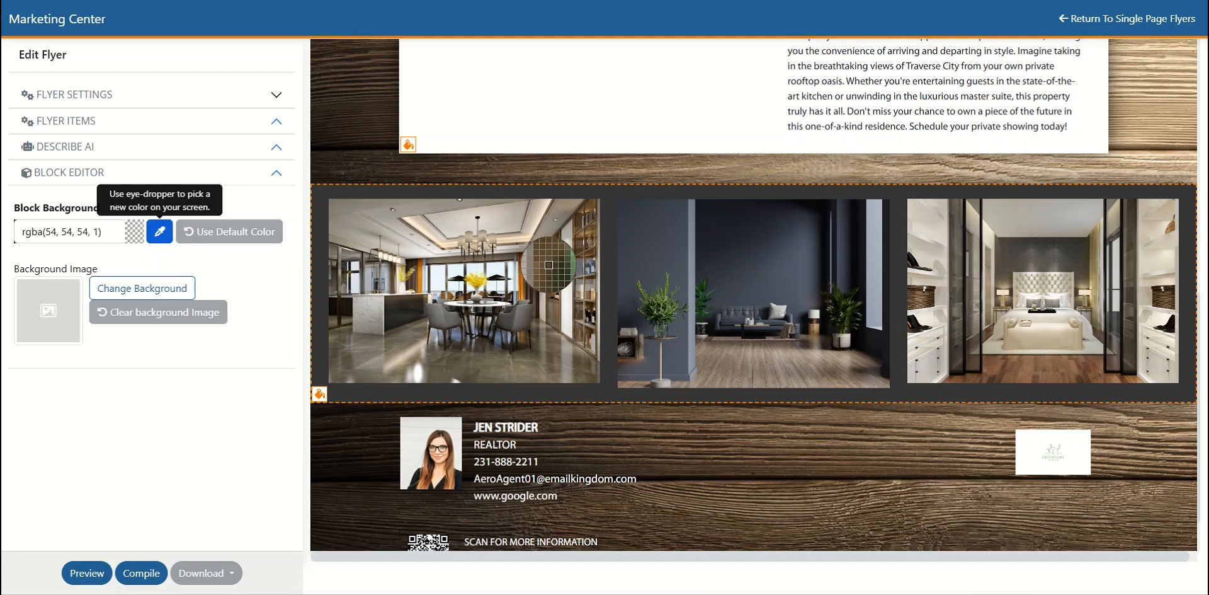
pyautogui.click(480, 280)
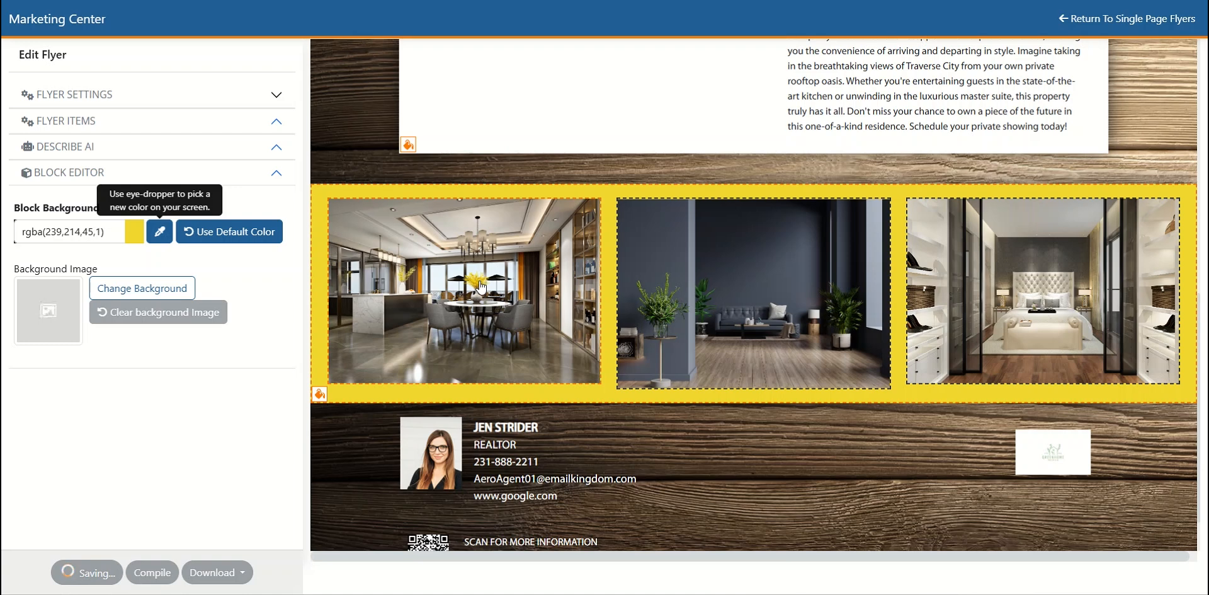
pyautogui.click(160, 232)
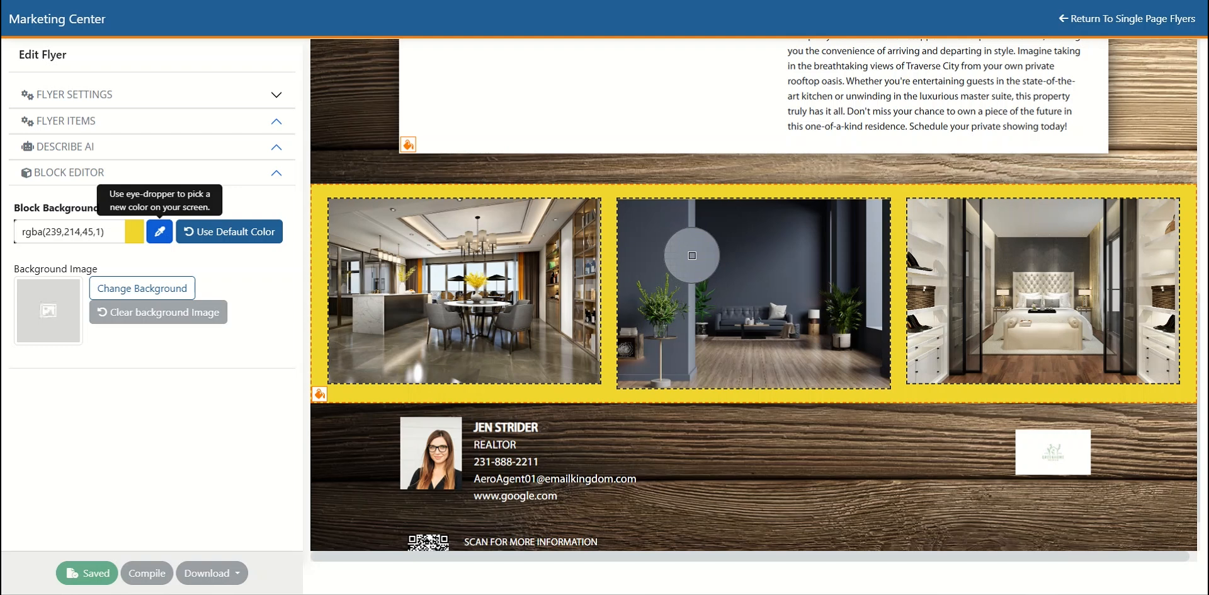
pyautogui.click(692, 255)
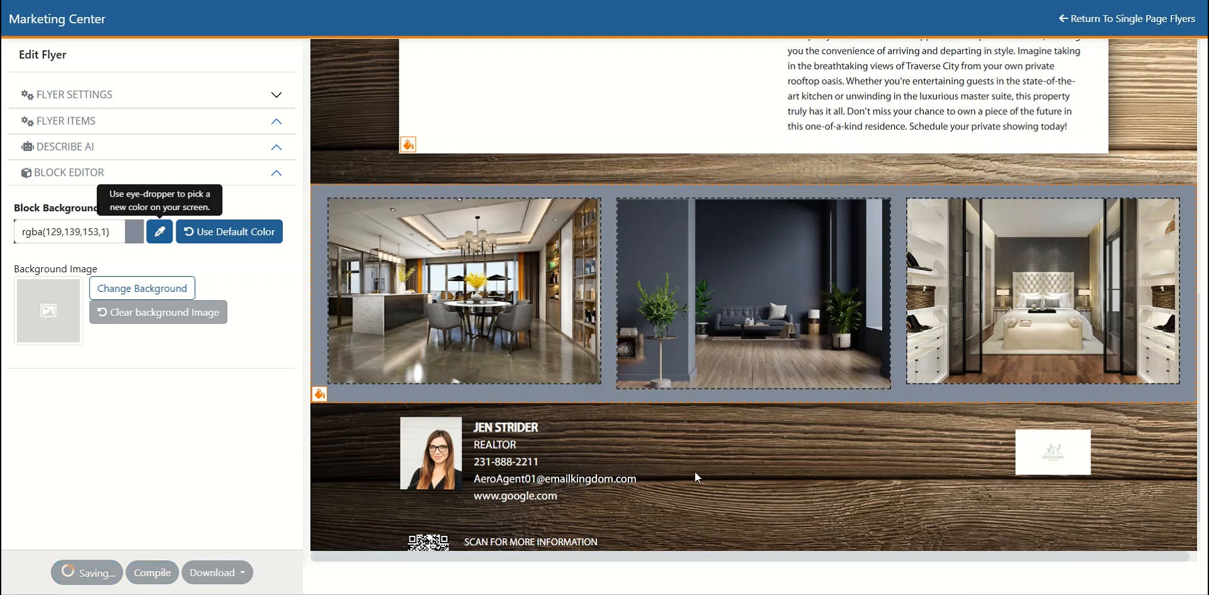
# - Open the agent profile settings from the agent photo and examine the photo, company logo and contact text size options
pyautogui.scroll(-1, 695, 471)
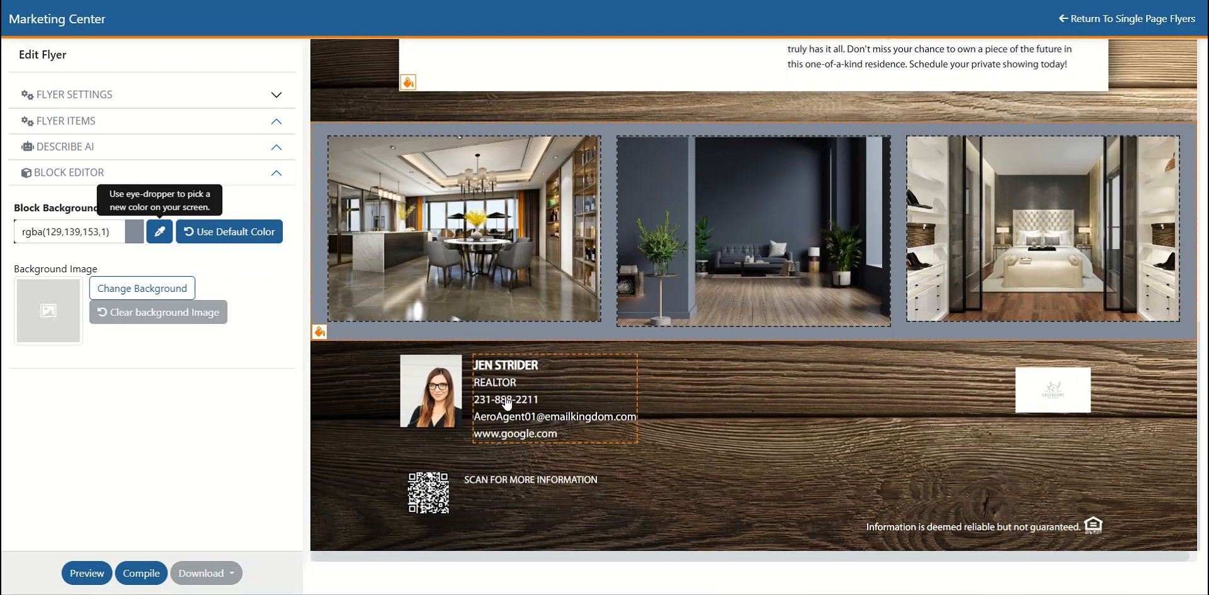
pyautogui.click(425, 397)
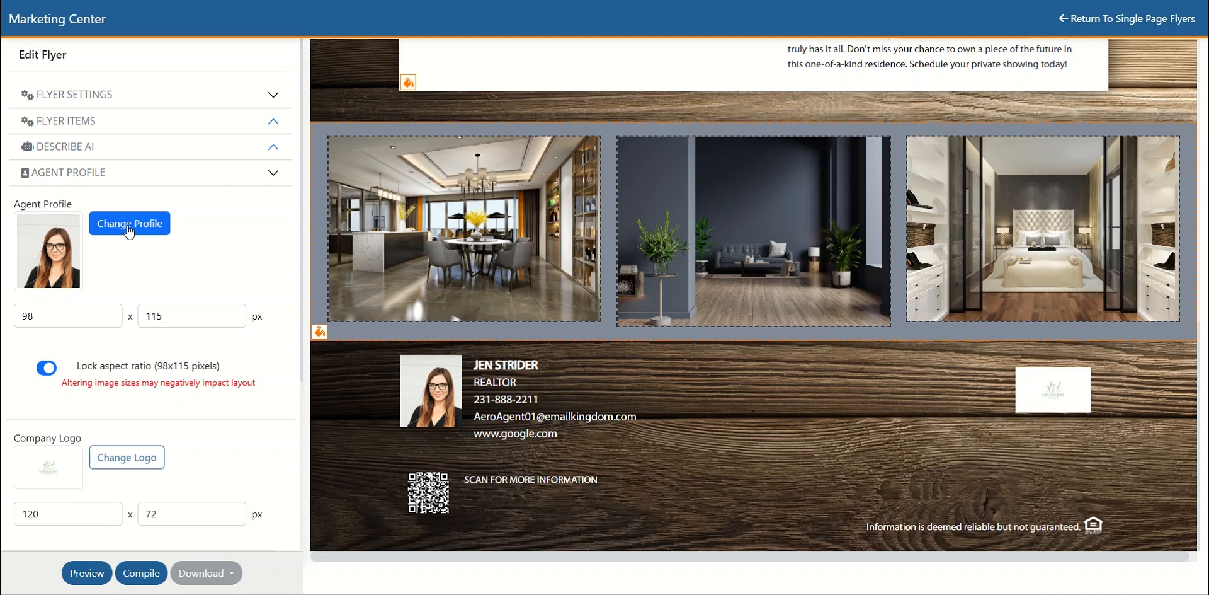
pyautogui.click(50, 315)
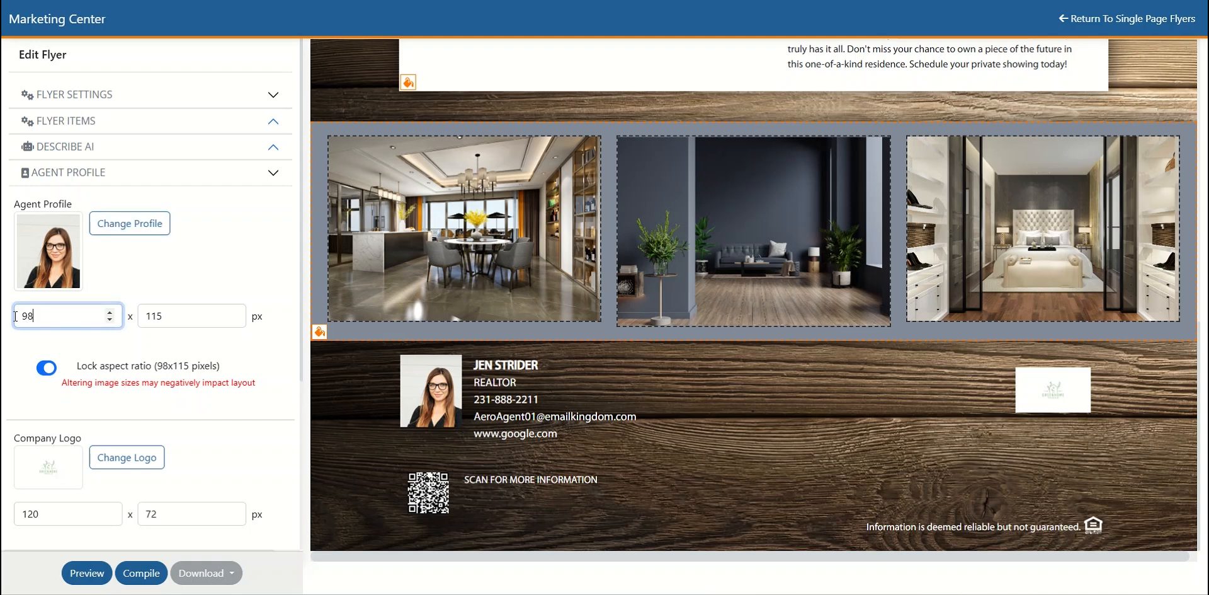
pyautogui.scroll(-2, 73, 317)
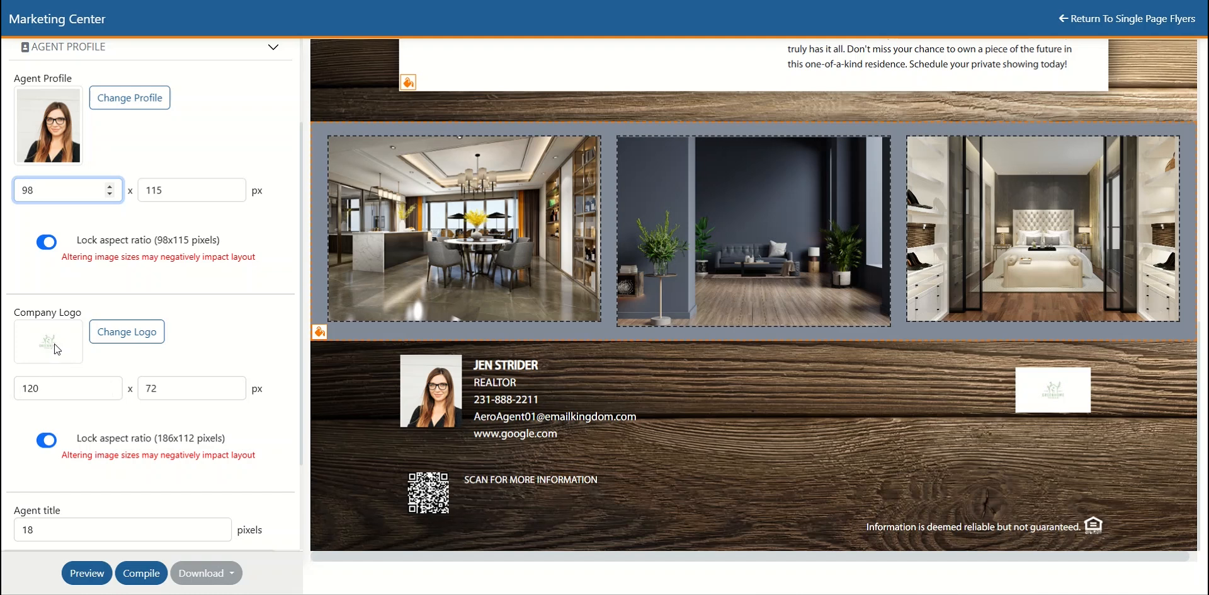
pyautogui.scroll(-2, 214, 321)
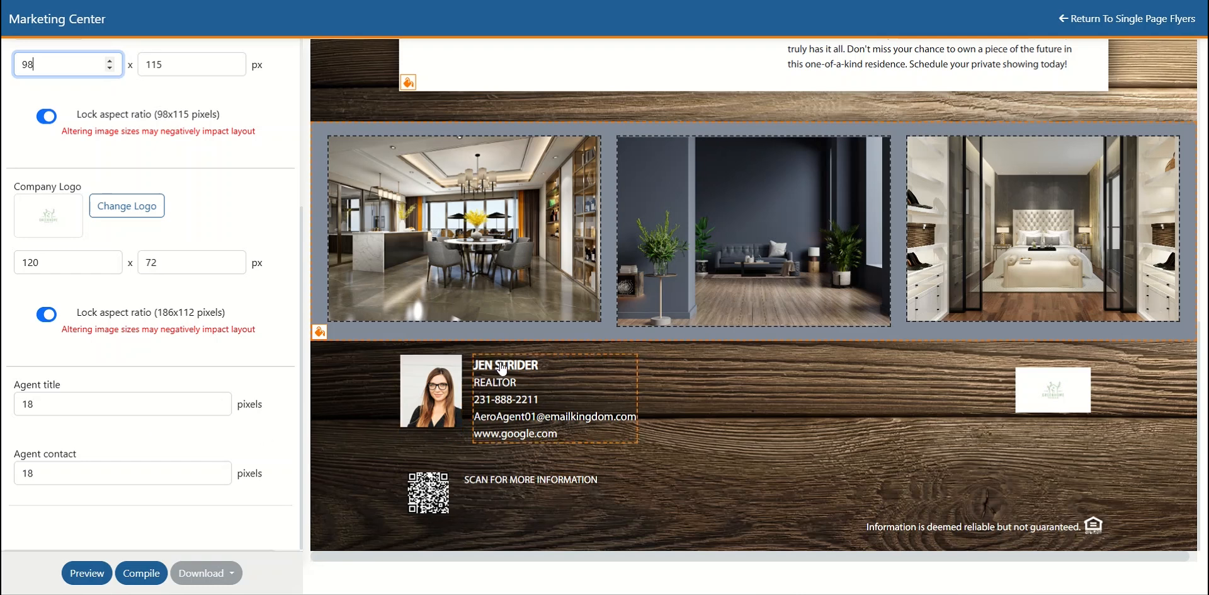
# - Set both the agent title and agent contact text sizes to 20 pixels
pyautogui.click(25, 407)
pyautogui.doubleClick(25, 407)
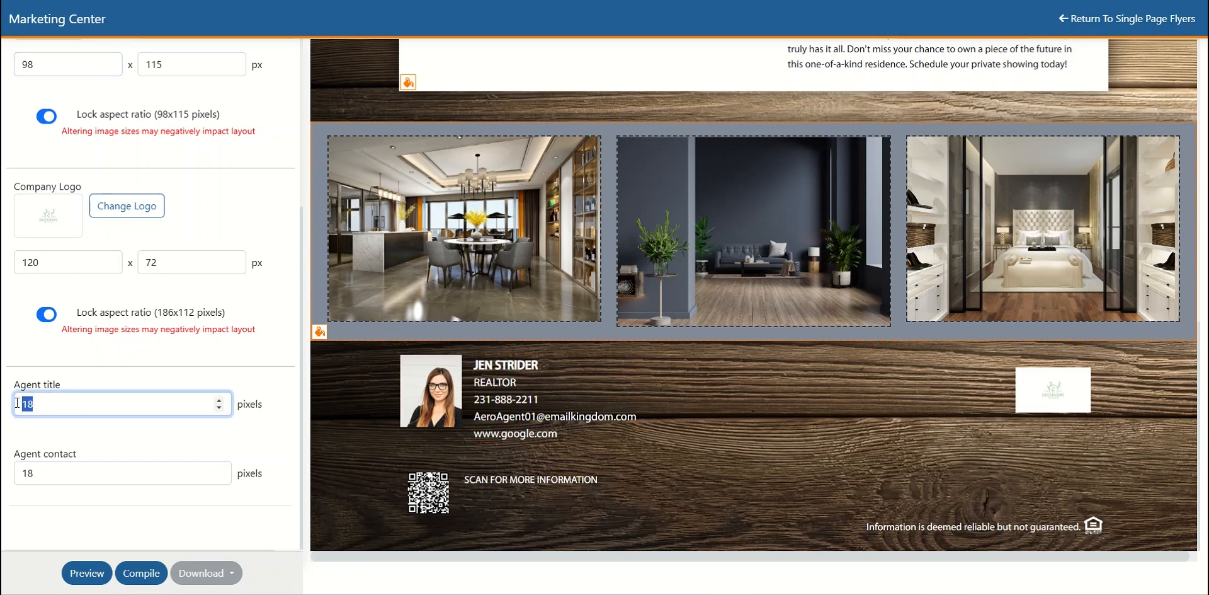
pyautogui.write('20')
pyautogui.moveTo(60, 473); pyautogui.dragTo(10, 476)
pyautogui.write('2')
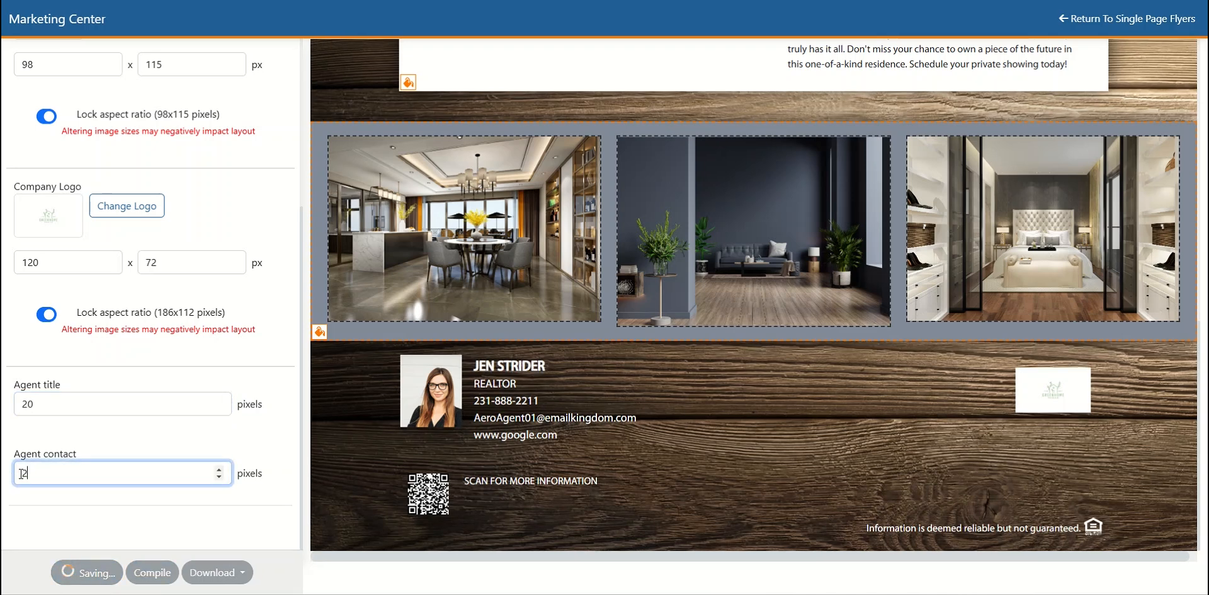
pyautogui.write('0')
pyautogui.click(122, 404)
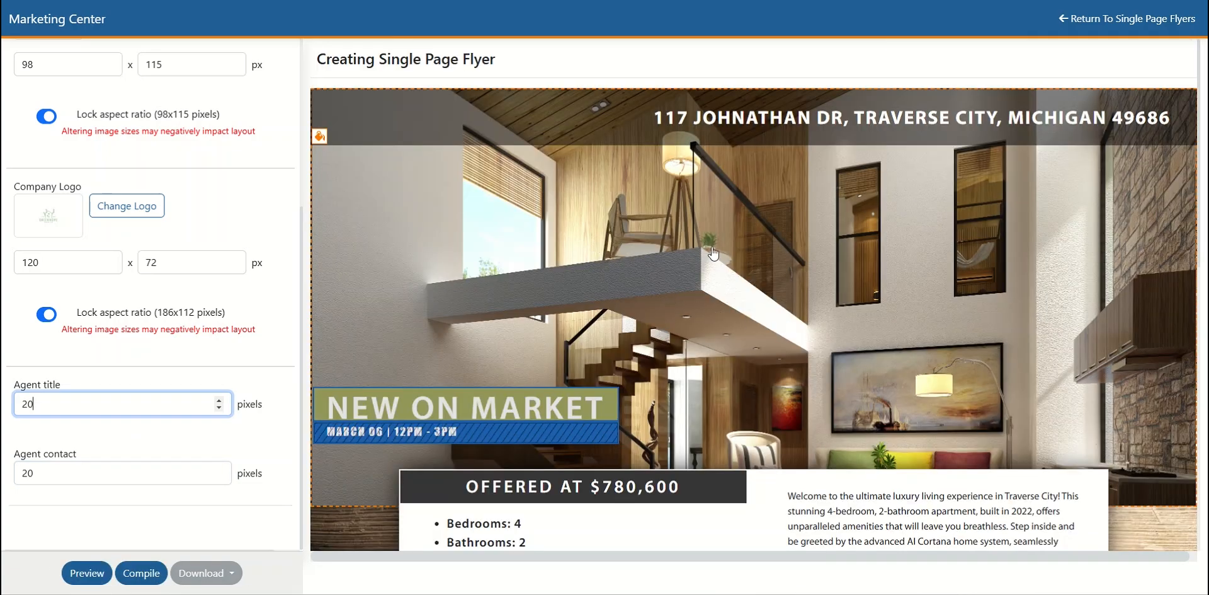
# - Replace the flyer's large header photo with the kitchen image AdobeStock_516881156 from the project media
pyautogui.scroll(-10, 727, 303)
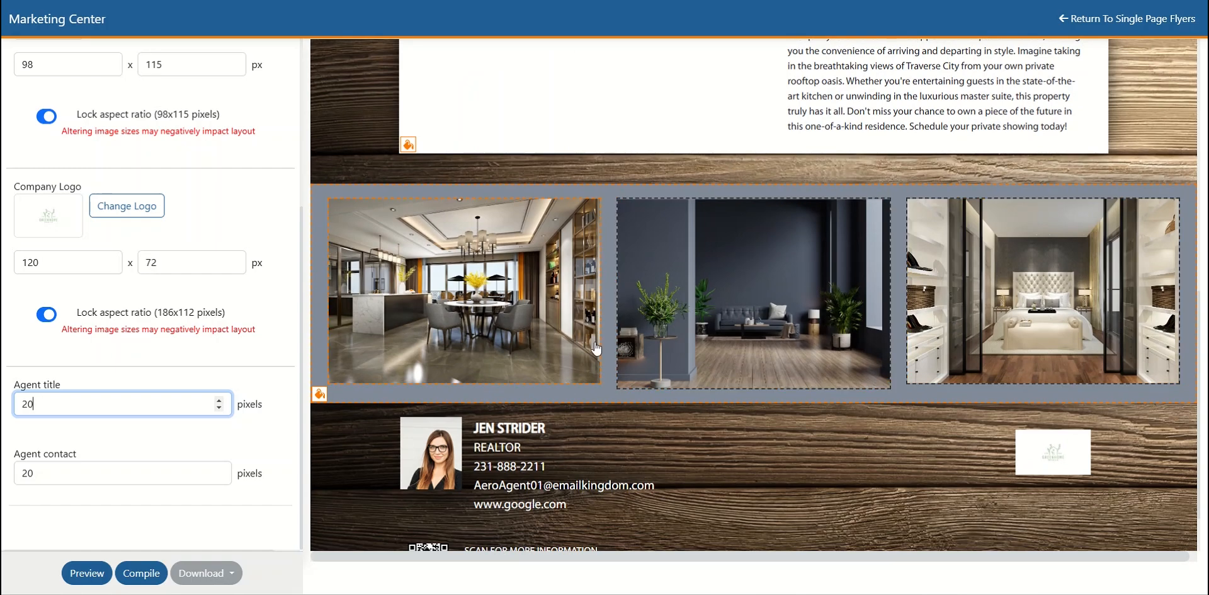
pyautogui.scroll(10, 648, 298)
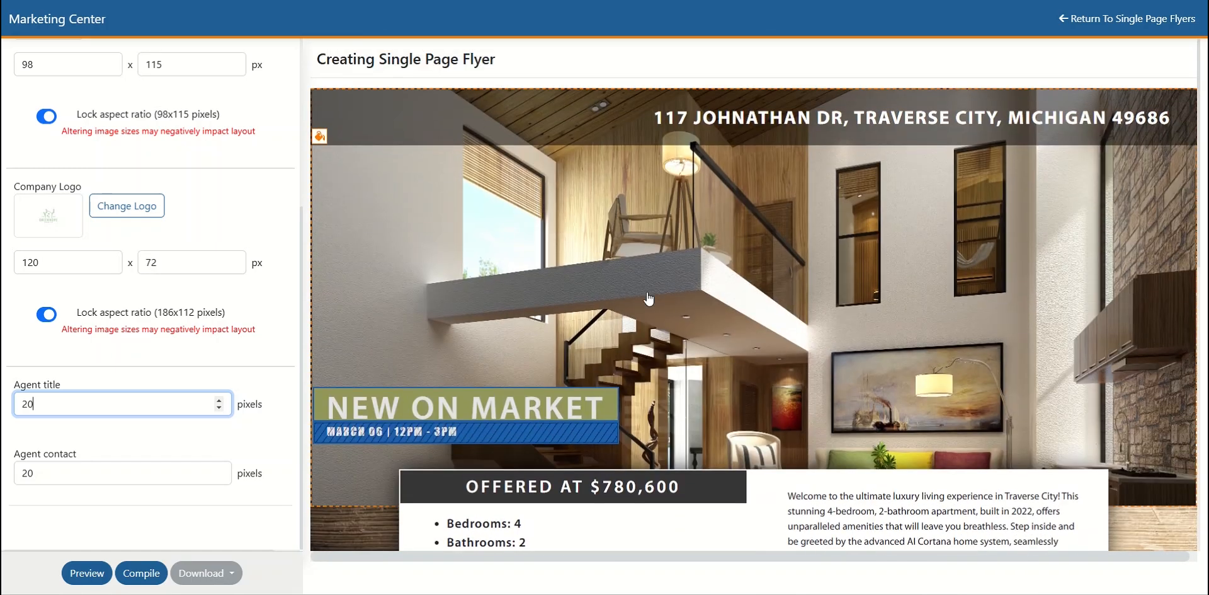
pyautogui.click(649, 298)
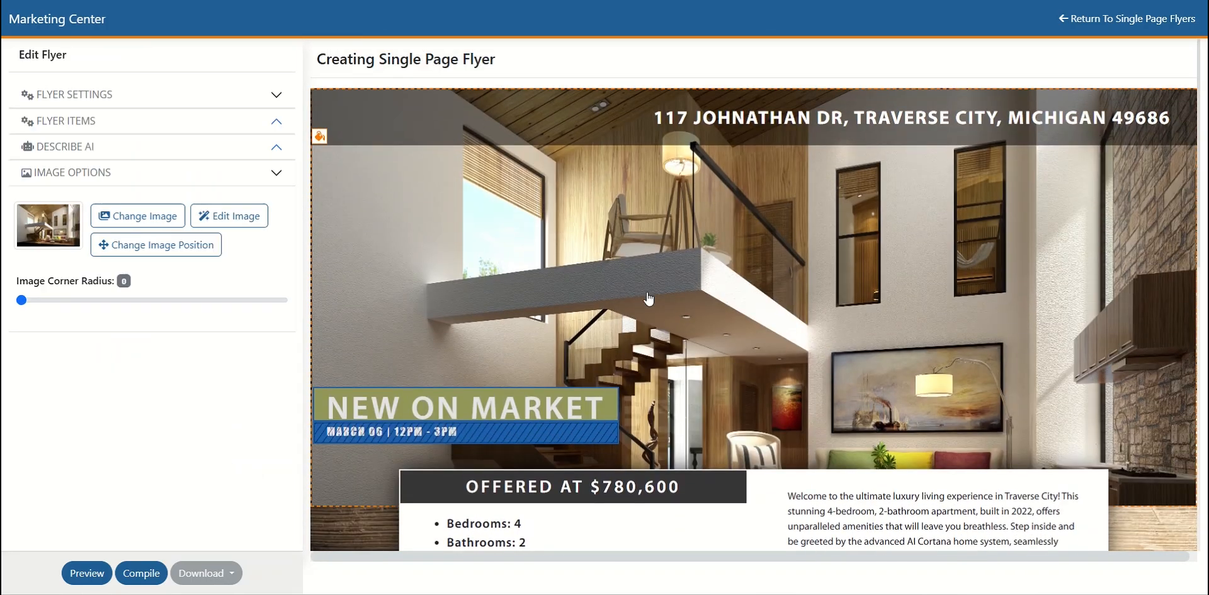
pyautogui.click(124, 226)
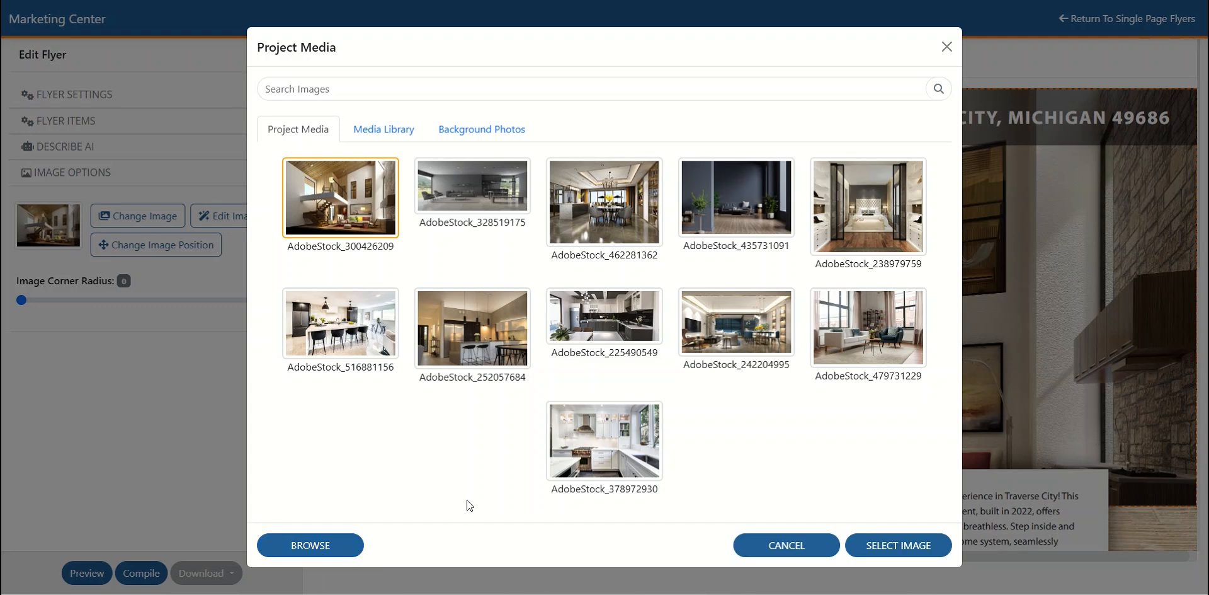
pyautogui.click(343, 326)
pyautogui.click(904, 545)
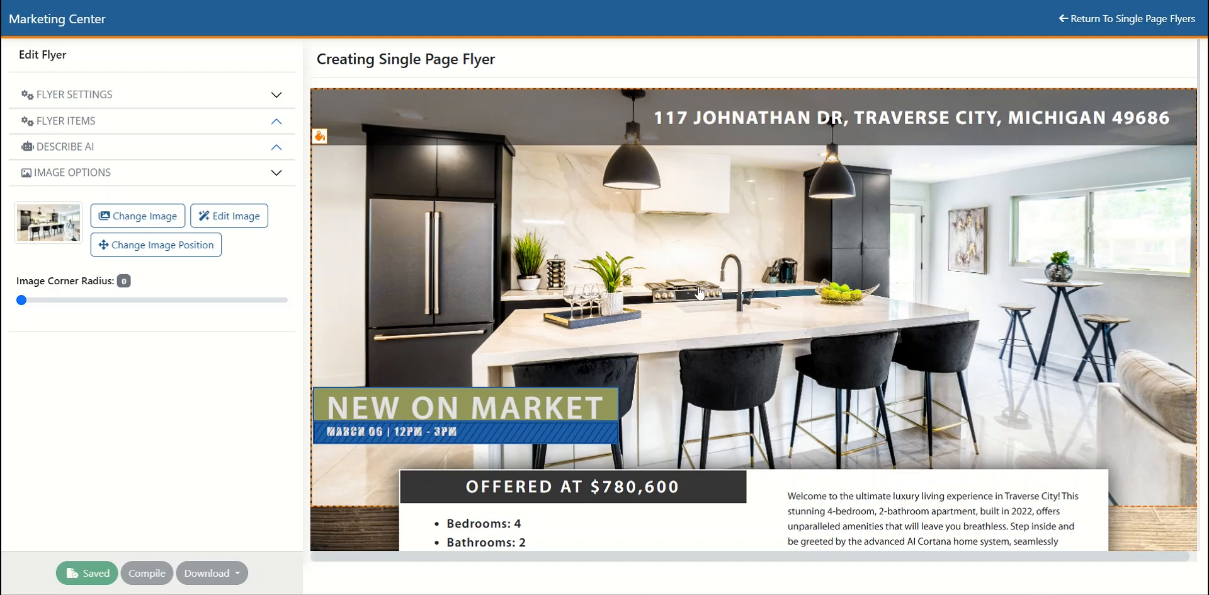
# - Zoom into the header photo with the image editor's crop, review the filter, finetune, annotate and sticker tools, and save the edit
pyautogui.click(236, 220)
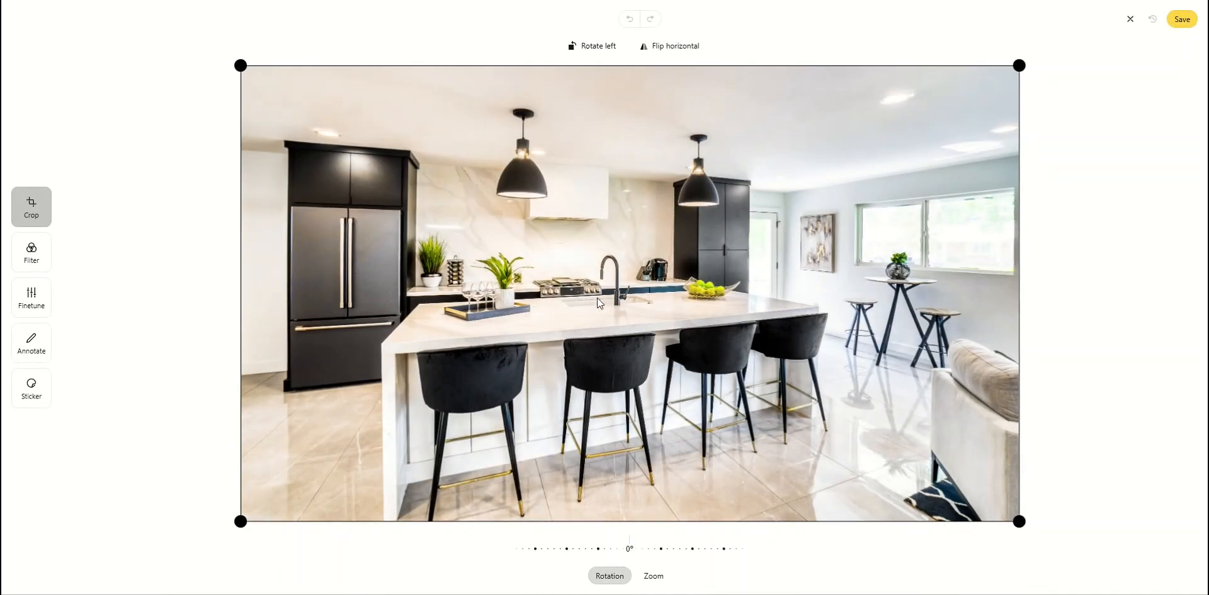
pyautogui.scroll(5, 630, 309)
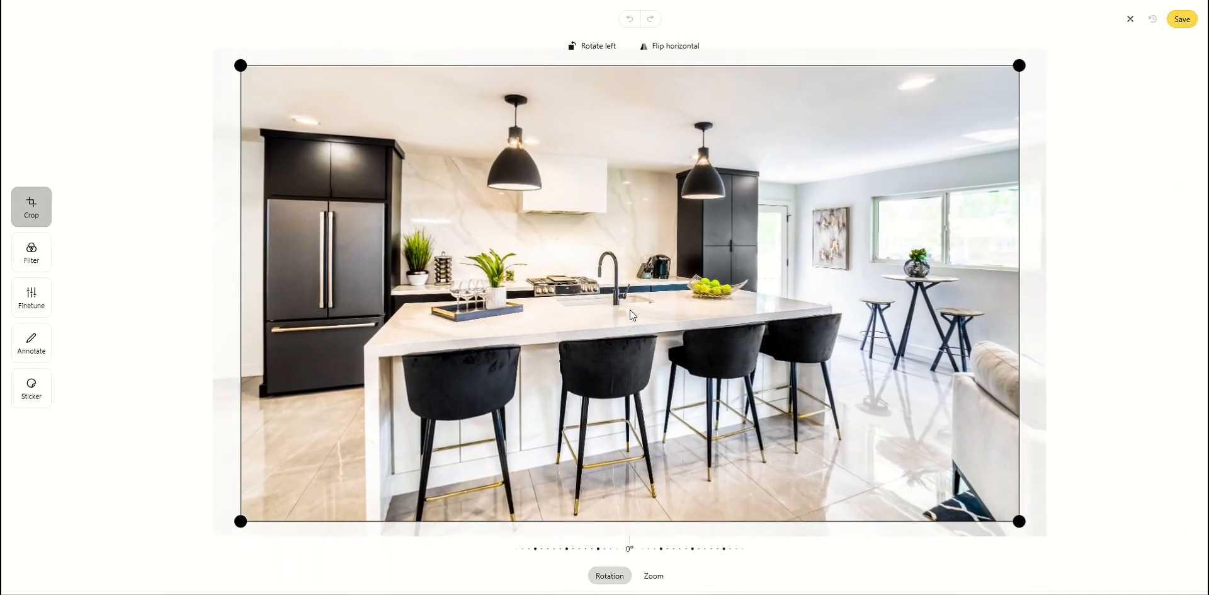
pyautogui.click(31, 251)
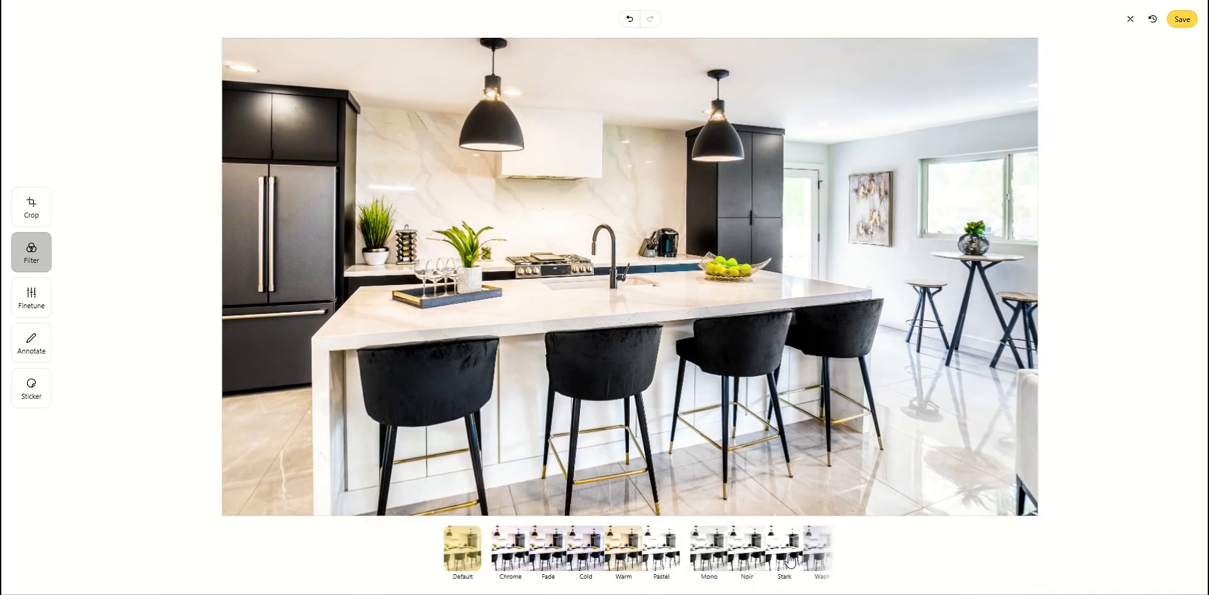
pyautogui.click(39, 309)
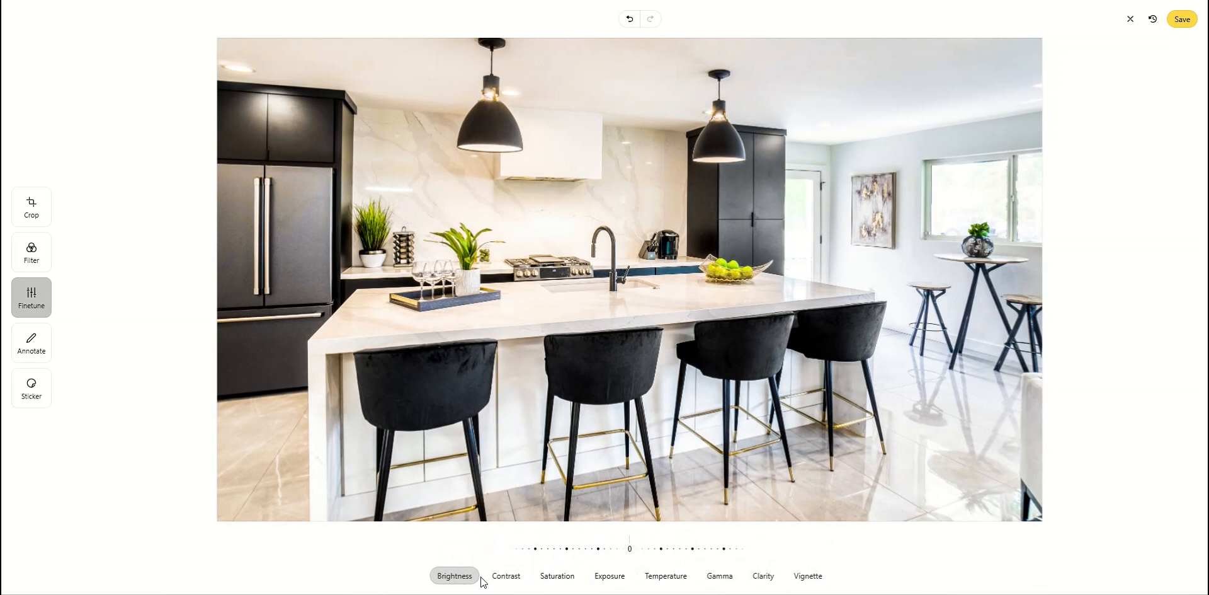
pyautogui.click(35, 345)
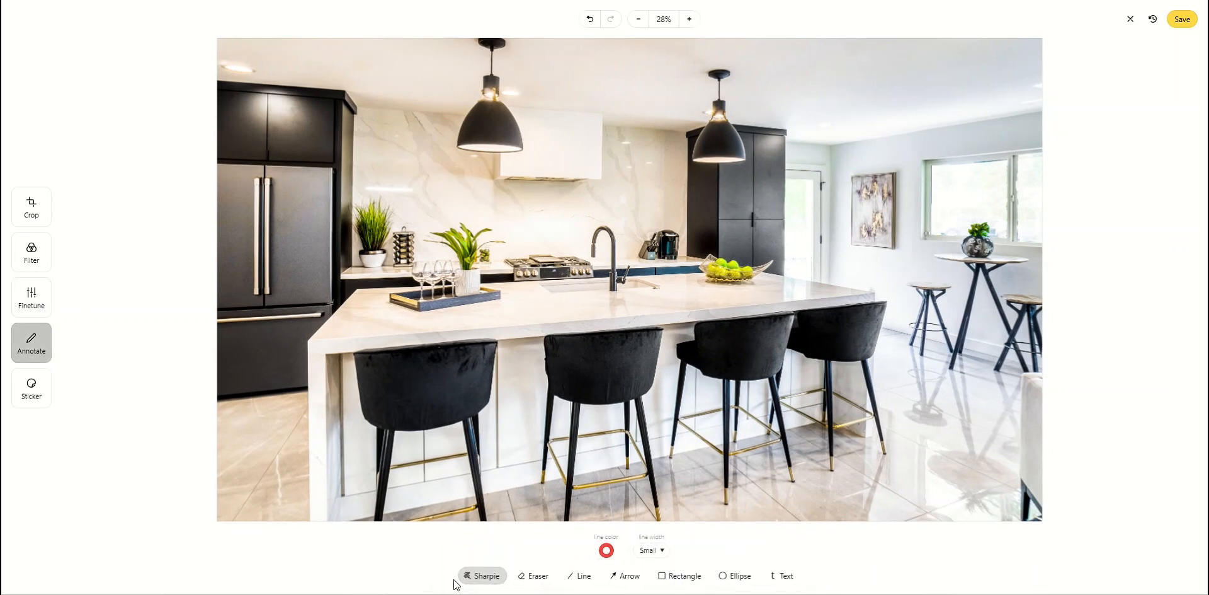
pyautogui.click(36, 395)
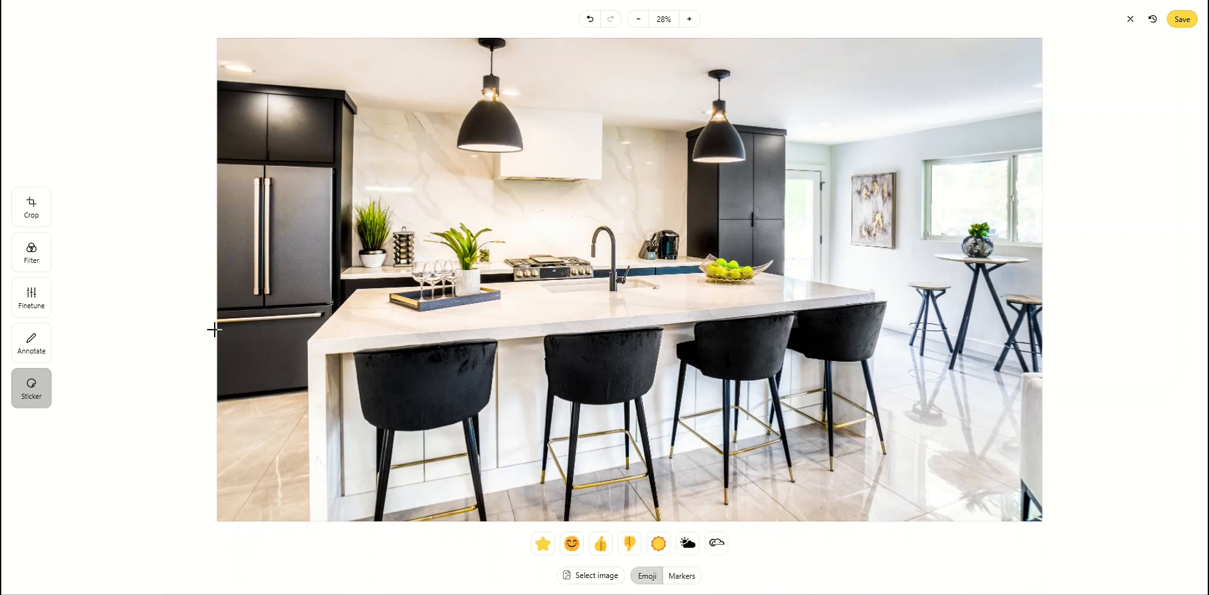
pyautogui.click(22, 215)
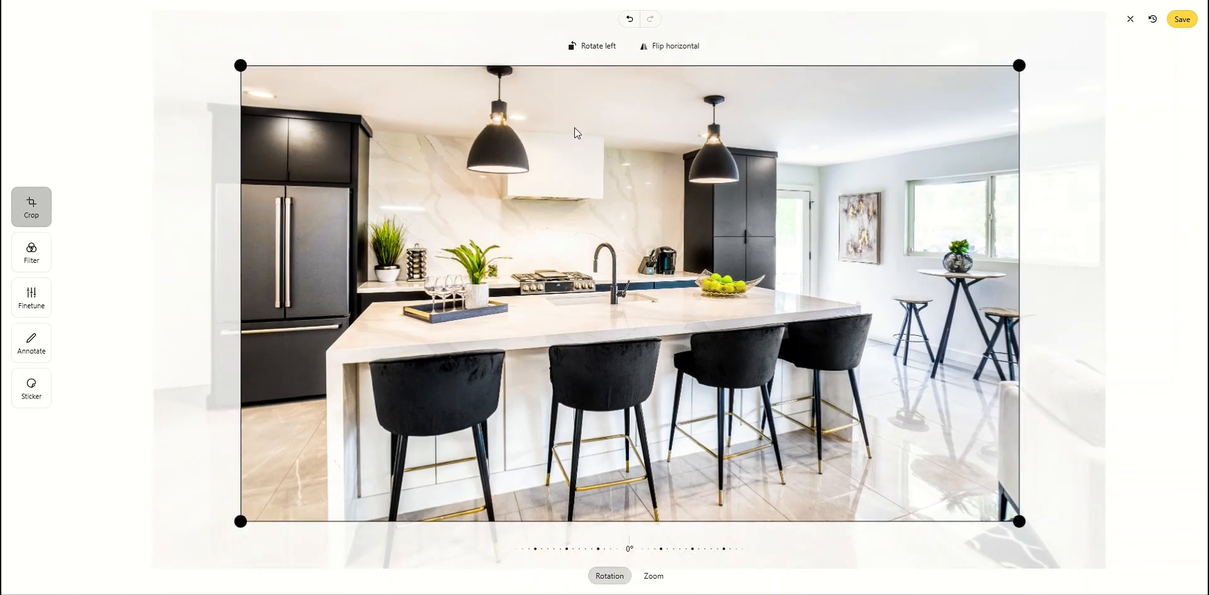
pyautogui.click(1174, 20)
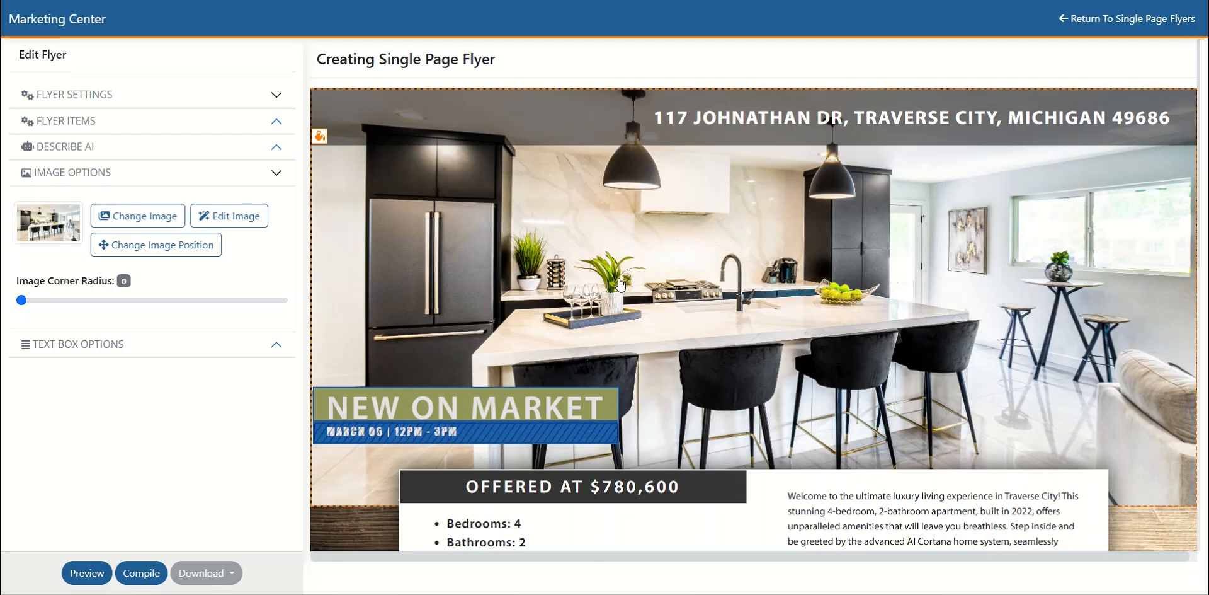
pyautogui.scroll(-5, 629, 305)
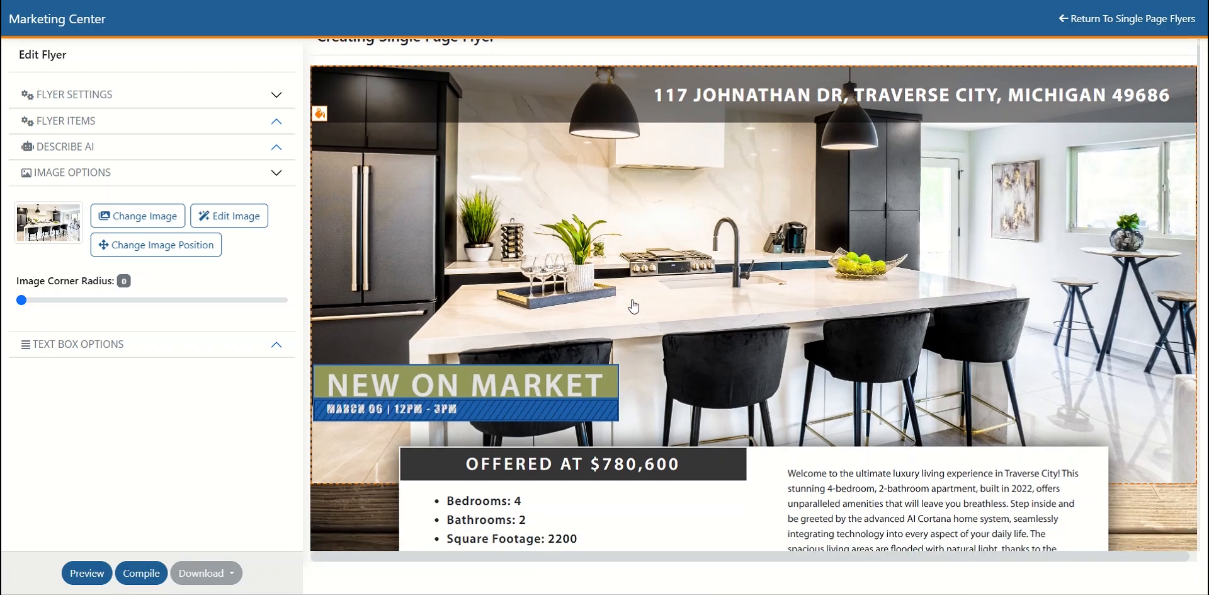
pyautogui.scroll(-4, 633, 306)
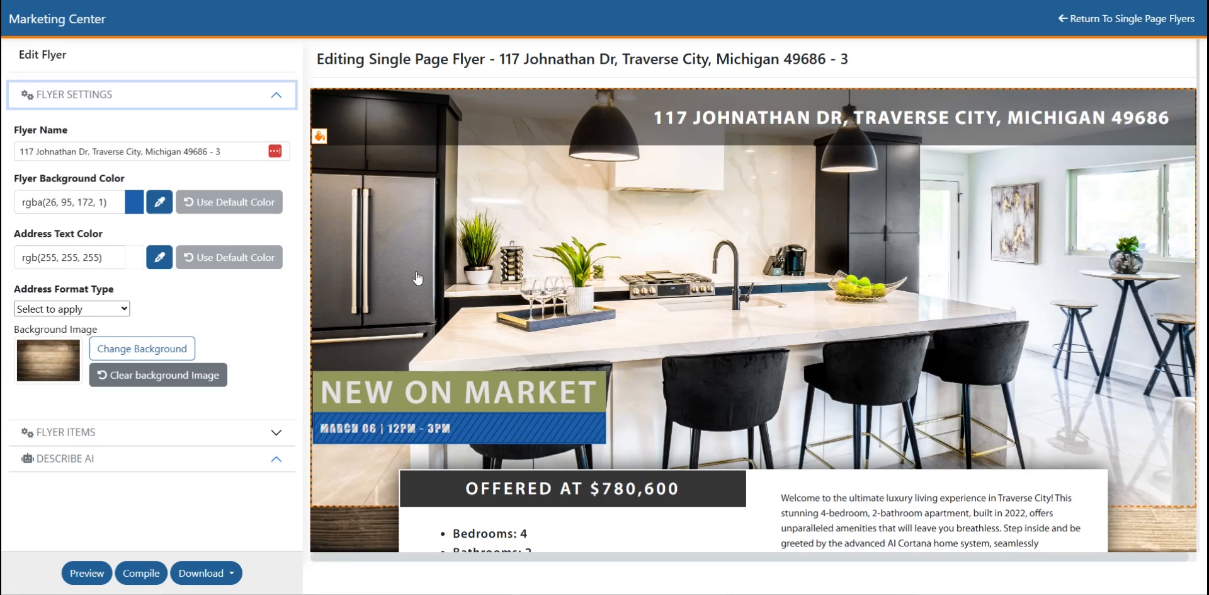
# - Try hiding the status banner, address and description in the flyer items, and show the description and address again
pyautogui.click(277, 433)
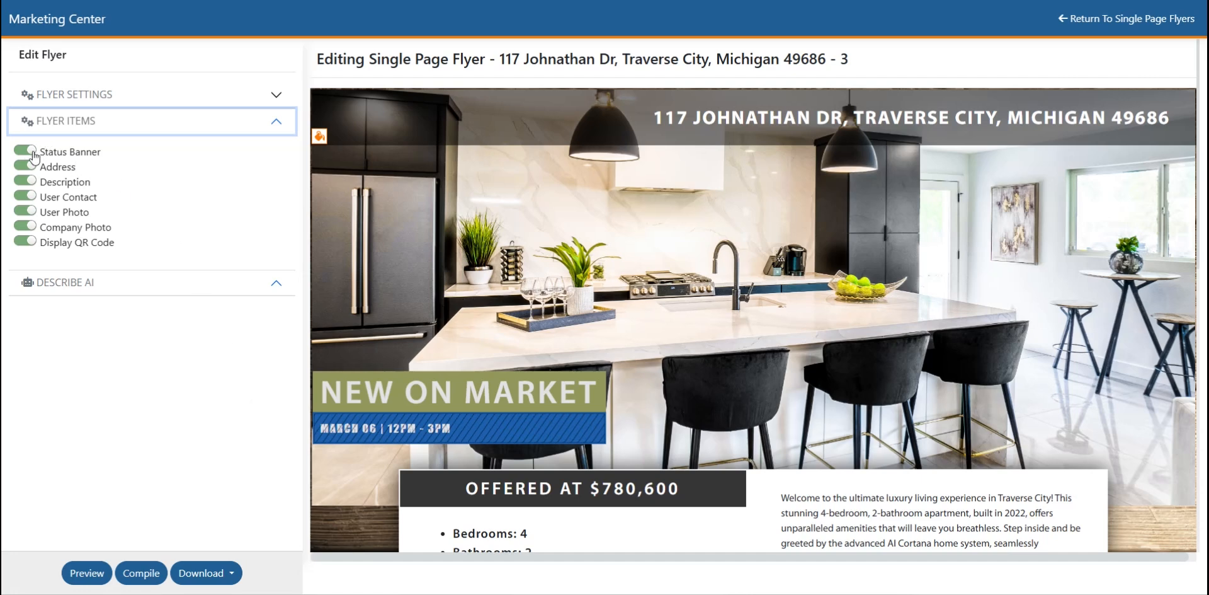
pyautogui.click(25, 151)
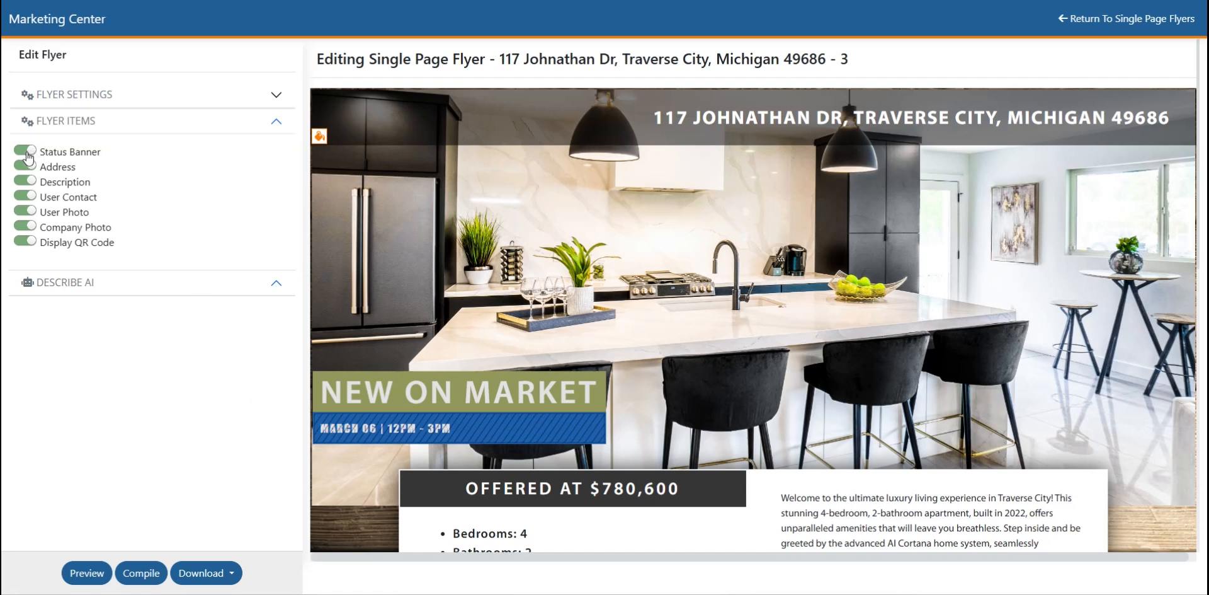
pyautogui.click(26, 167)
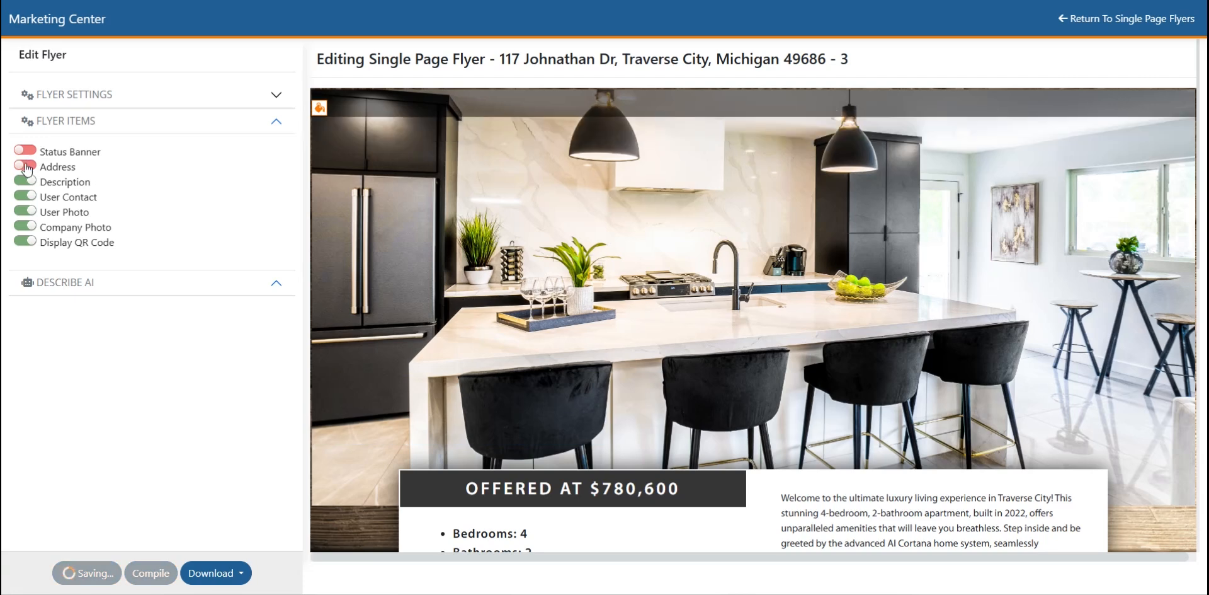
pyautogui.click(25, 183)
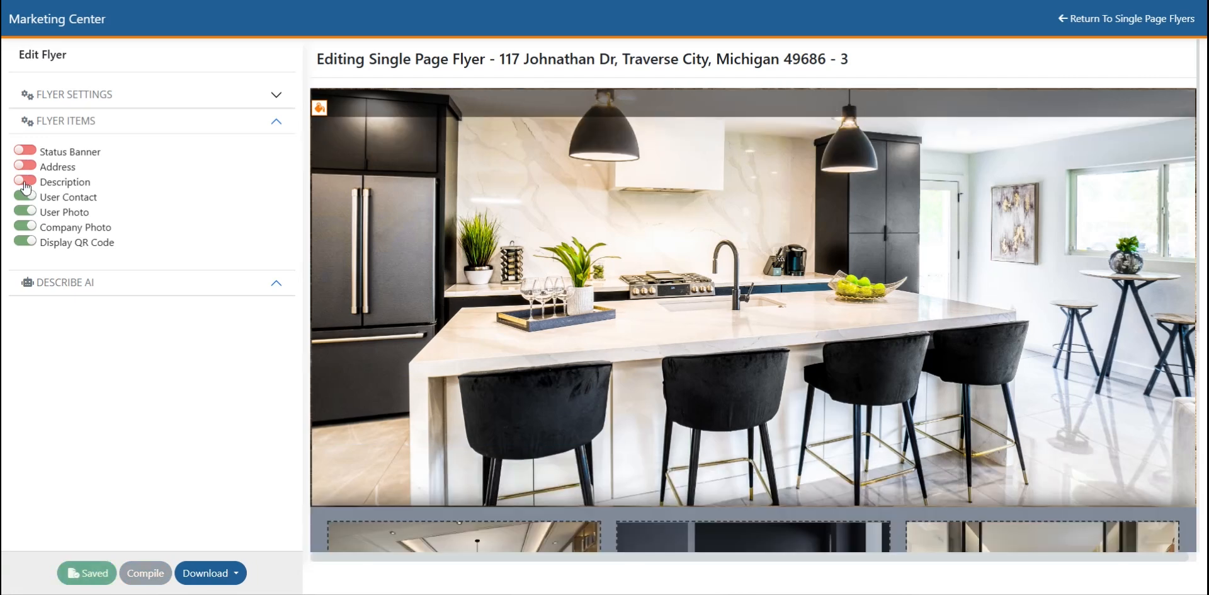
pyautogui.click(25, 182)
pyautogui.click(26, 166)
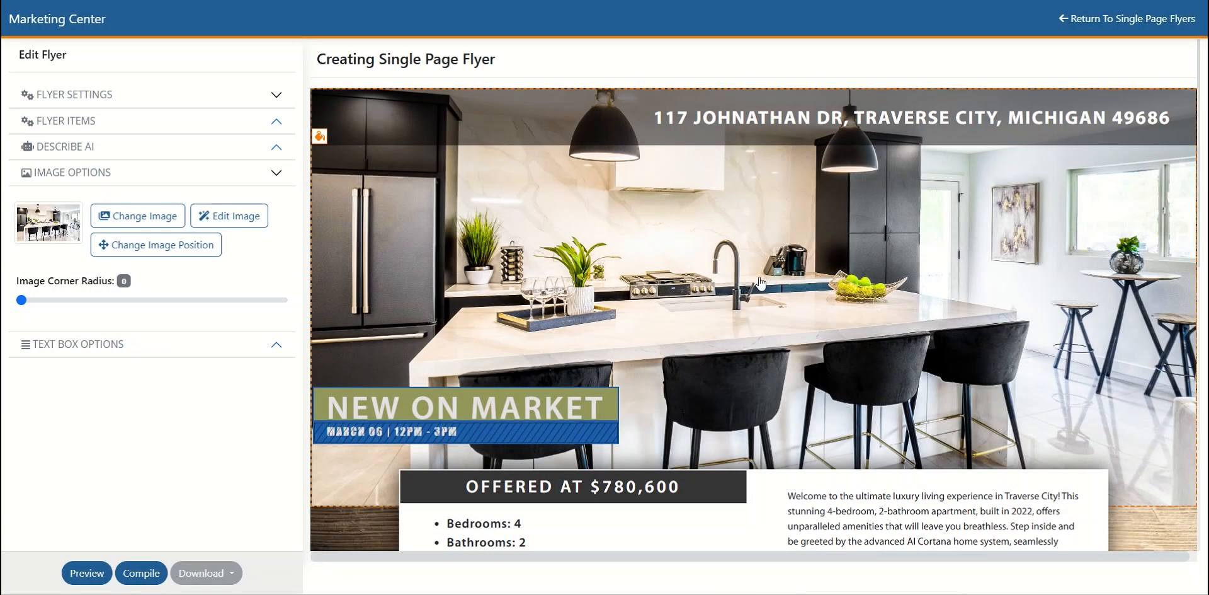
# - Preview the finished flyer from header to footer and close the preview
pyautogui.click(96, 565)
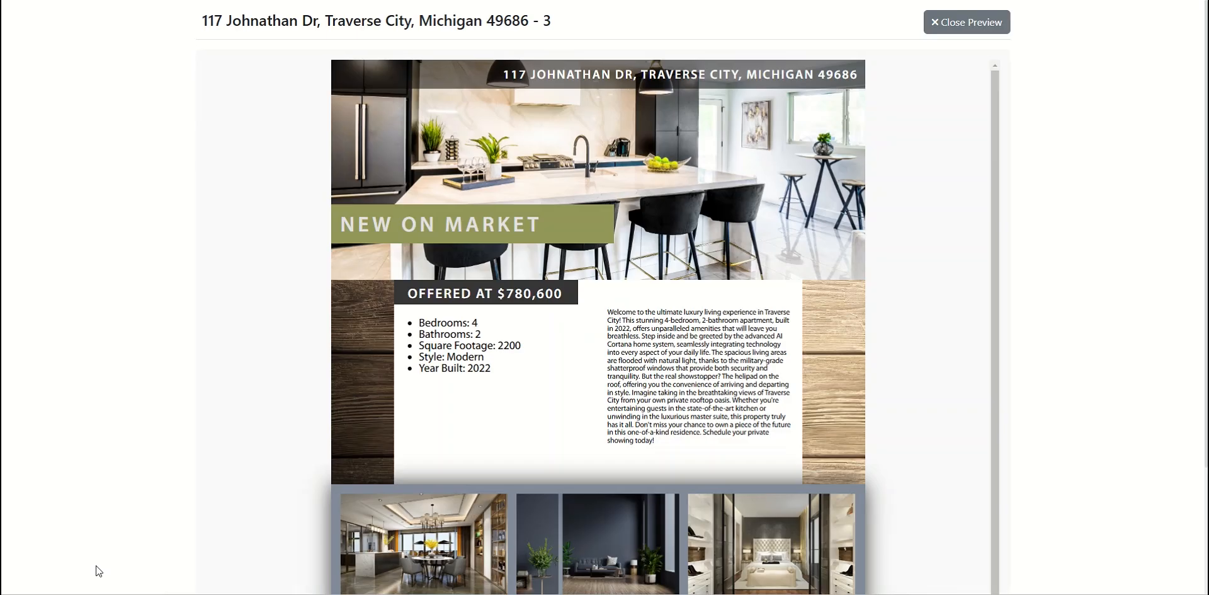
pyautogui.scroll(-3, 383, 340)
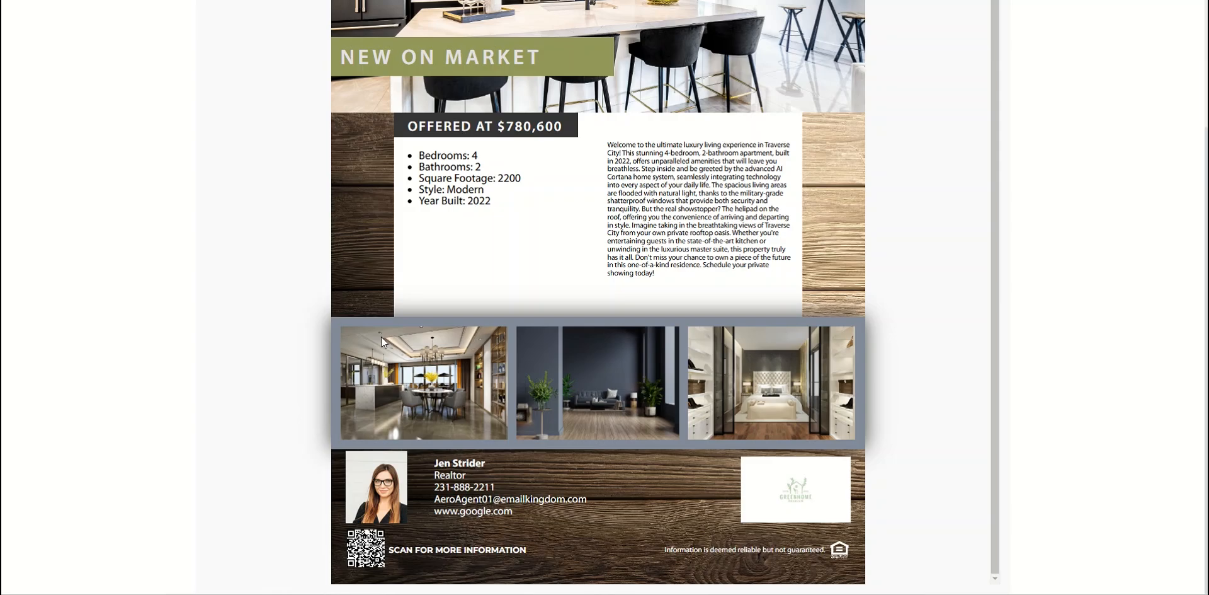
pyautogui.scroll(3, 536, 356)
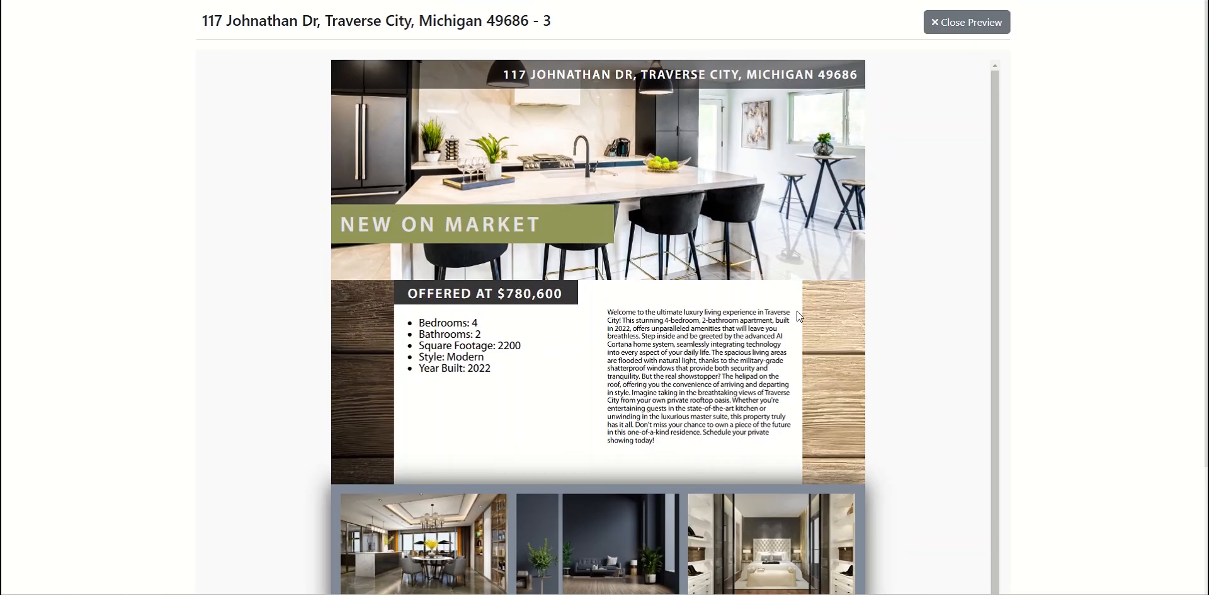
pyautogui.click(979, 25)
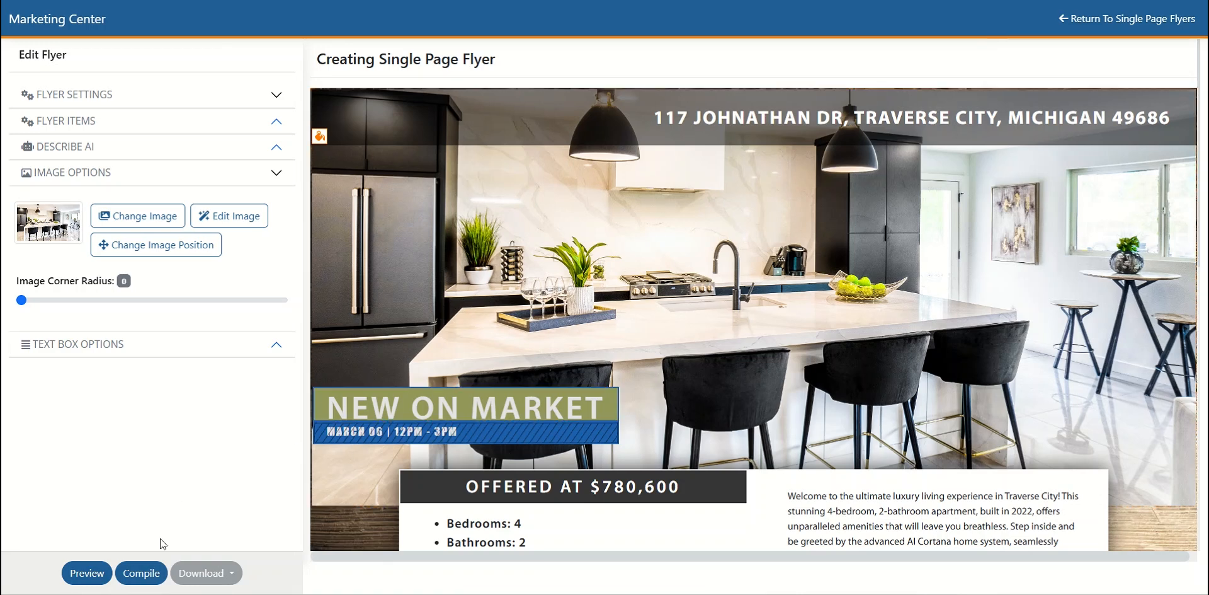
# - Compile the flyer and return to the list of single-page flyers
pyautogui.click(144, 574)
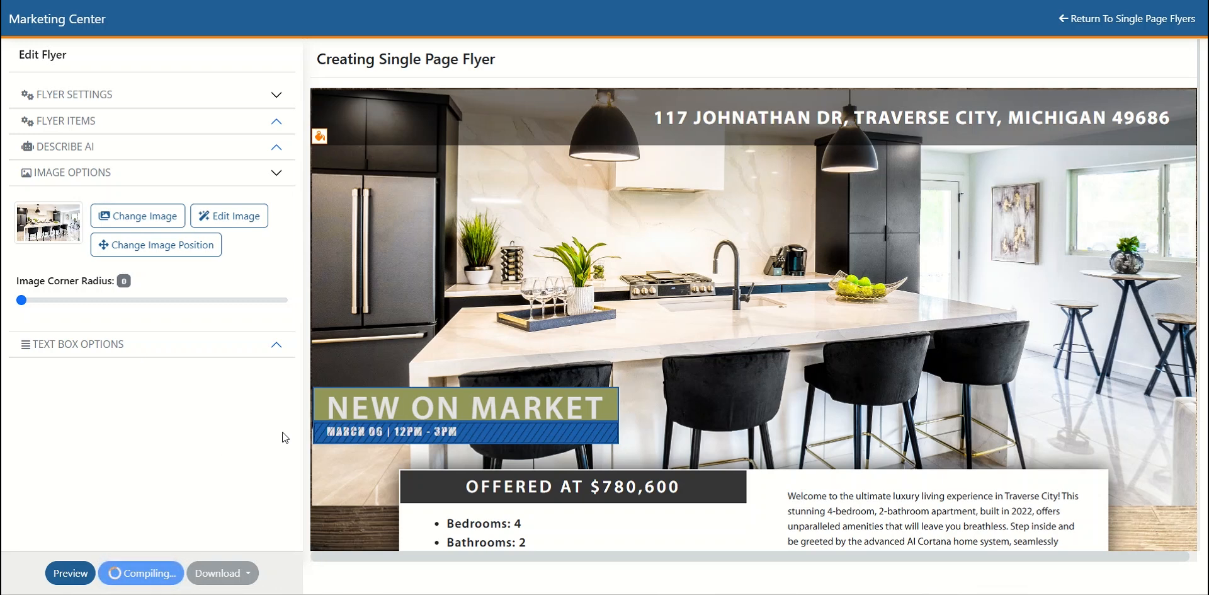
pyautogui.click(1139, 20)
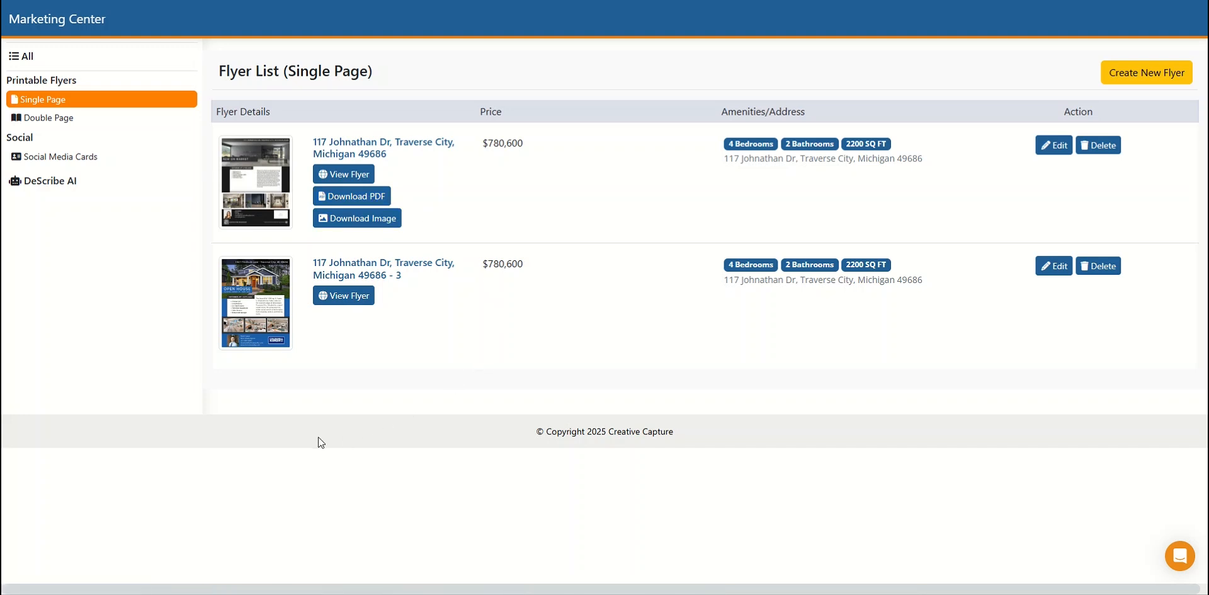
# - Browse the social media card templates and create a new card from template #SC-07
pyautogui.click(63, 161)
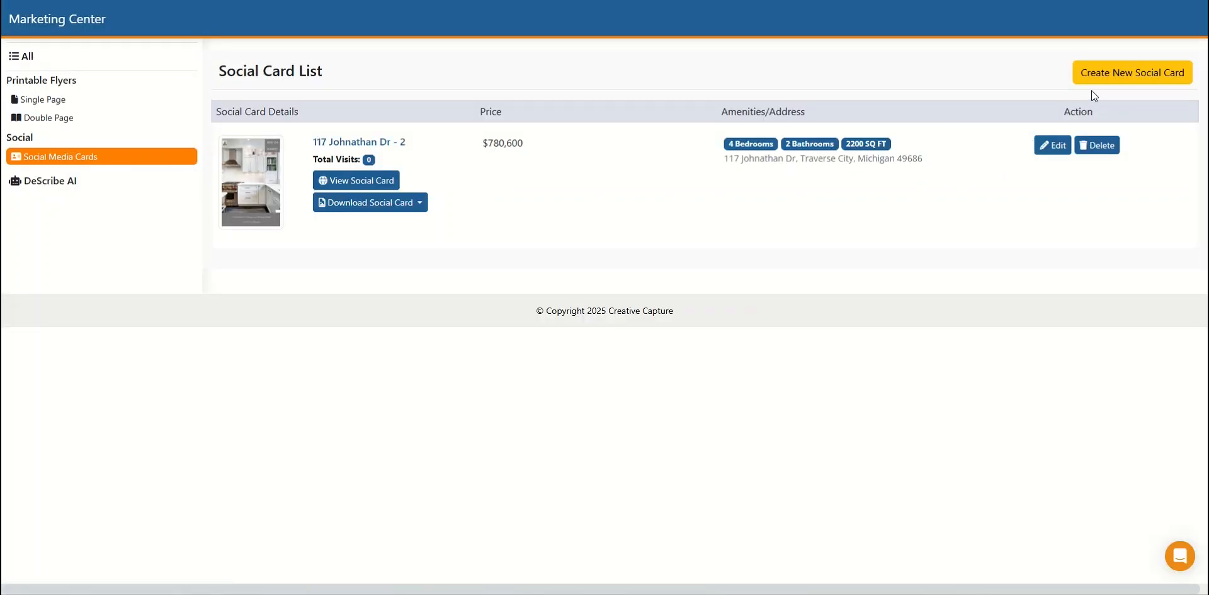
pyautogui.click(1115, 74)
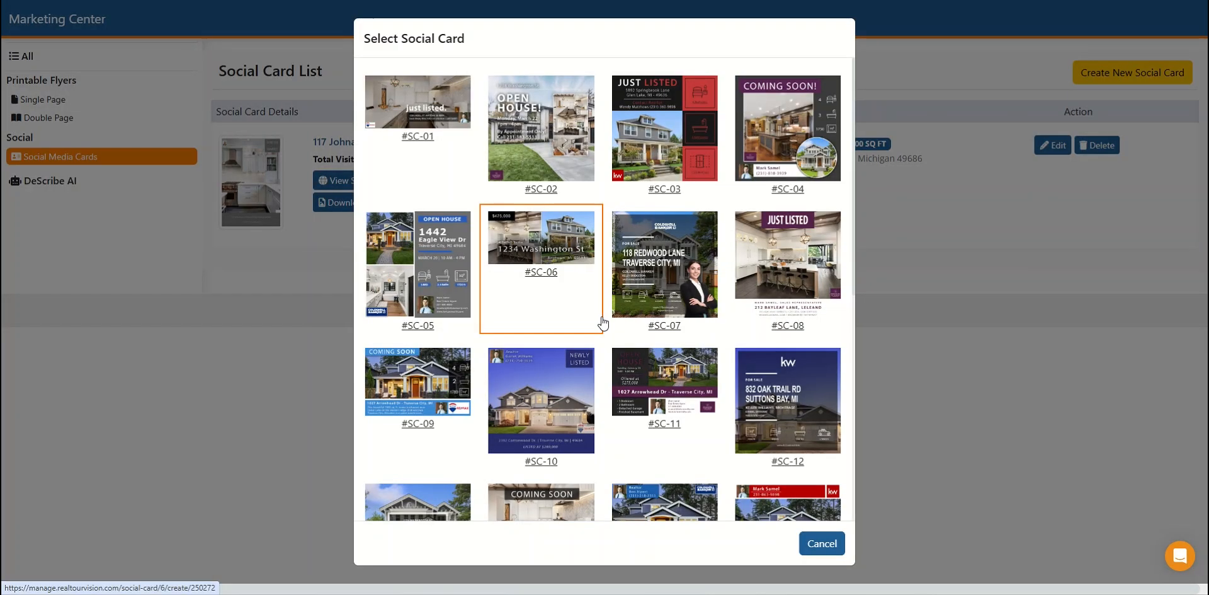
pyautogui.scroll(-2, 604, 322)
pyautogui.scroll(-2, 604, 323)
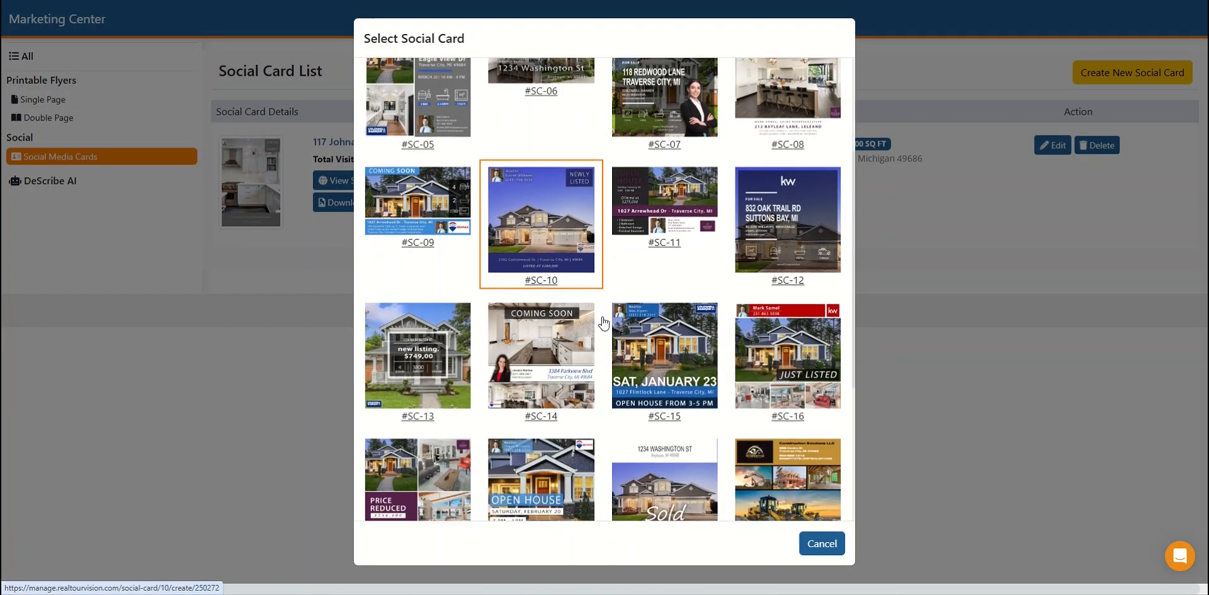
pyautogui.scroll(-1, 603, 321)
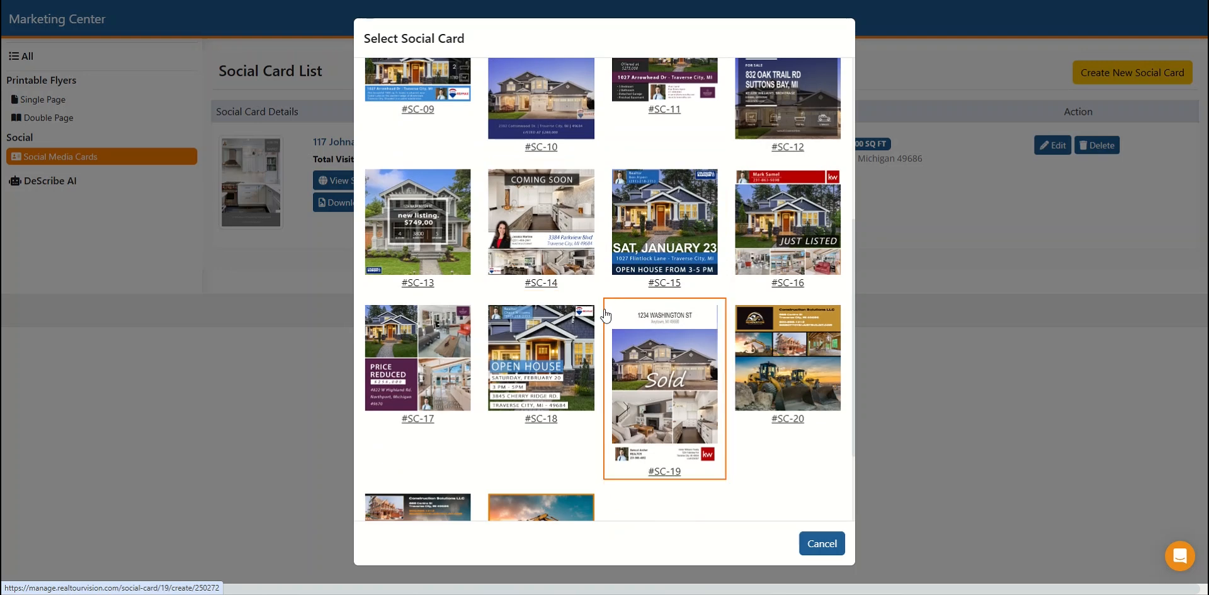
pyautogui.scroll(-2, 604, 312)
pyautogui.scroll(2, 606, 315)
pyautogui.scroll(5, 606, 315)
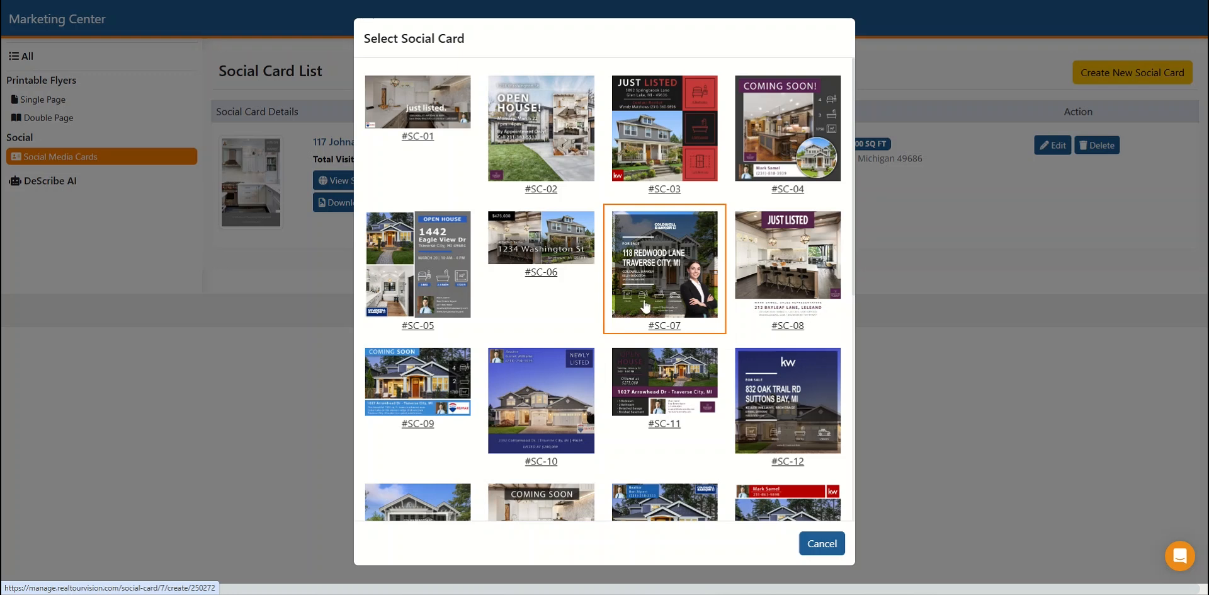
pyautogui.click(669, 265)
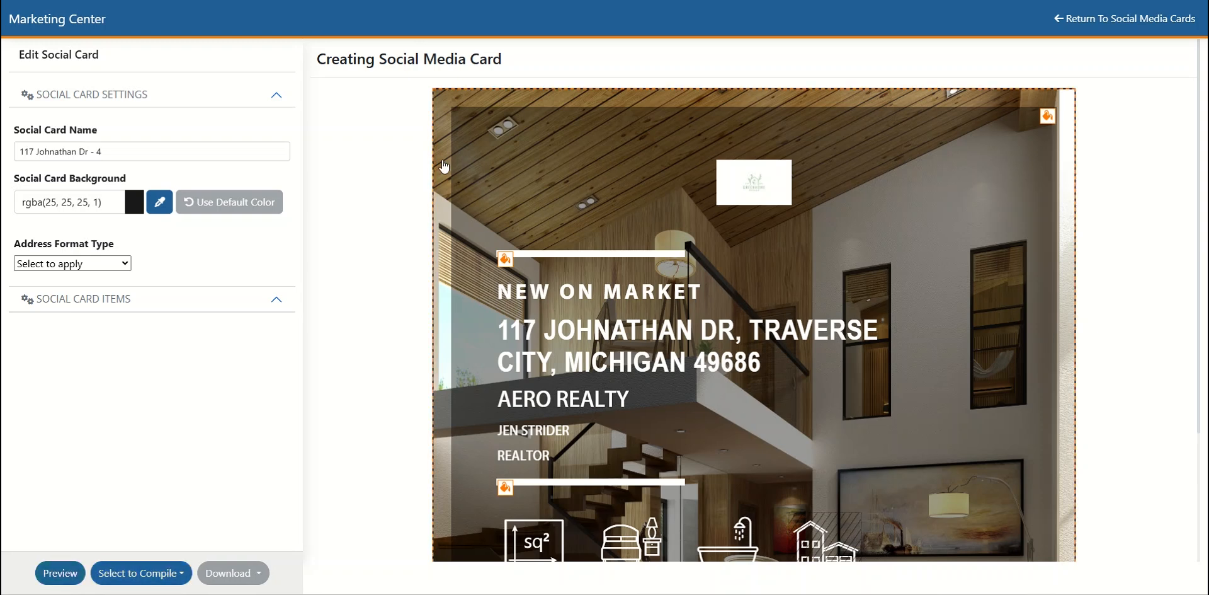
# - Replace the social card's background photo with the bedroom image AdobeStock_238979759 from the project media
pyautogui.click(444, 165)
pyautogui.click(135, 194)
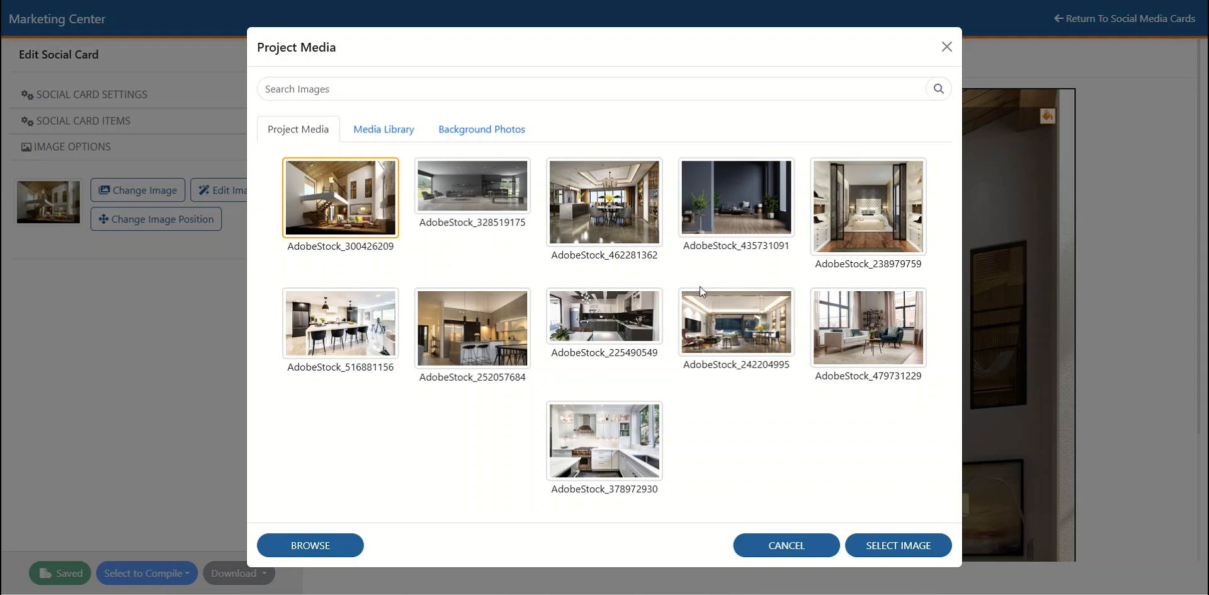
pyautogui.click(865, 207)
pyautogui.click(910, 545)
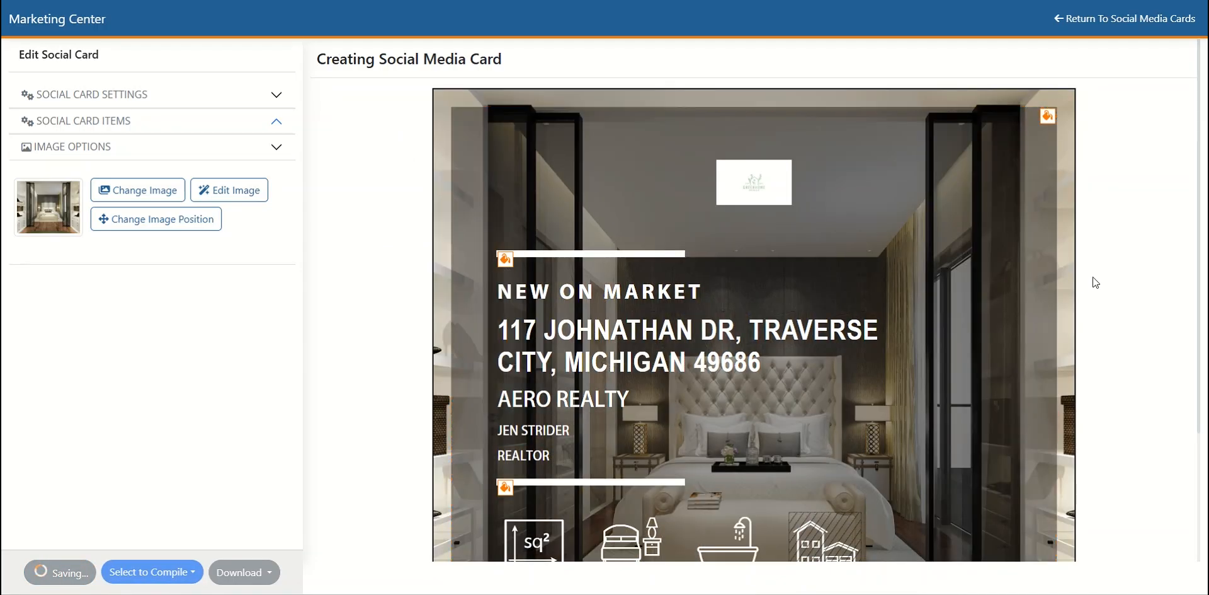
# - Go through the social card's headline, address, brokerage, agent, square footage, bed and bath blocks to examine their editing options
pyautogui.scroll(-3, 1112, 259)
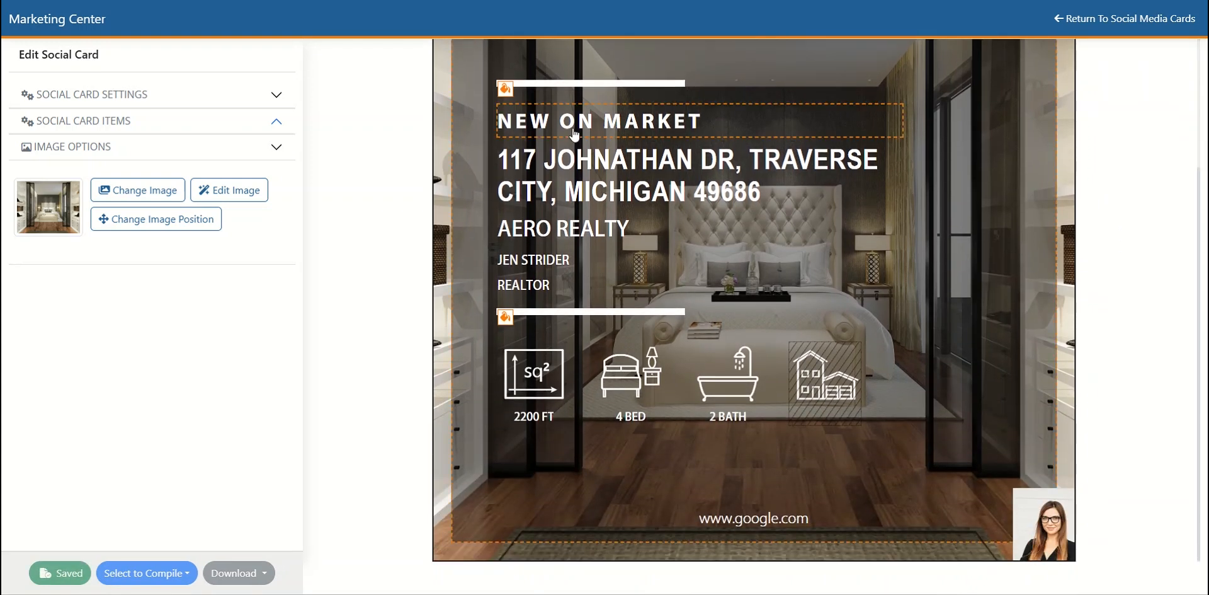
pyautogui.click(578, 133)
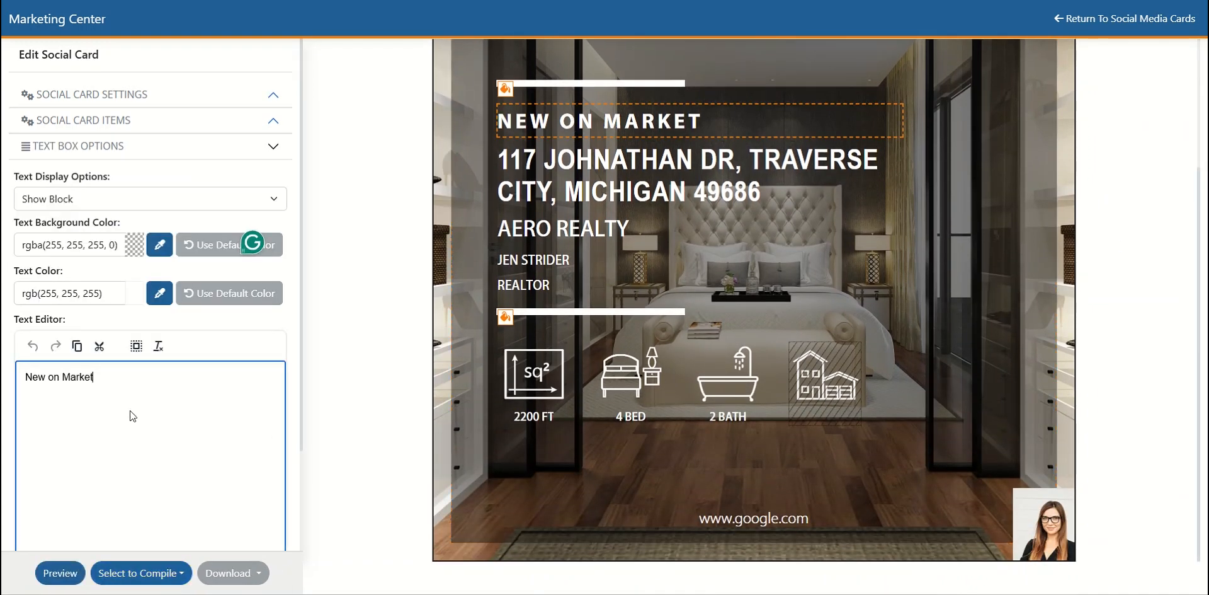
pyautogui.click(599, 175)
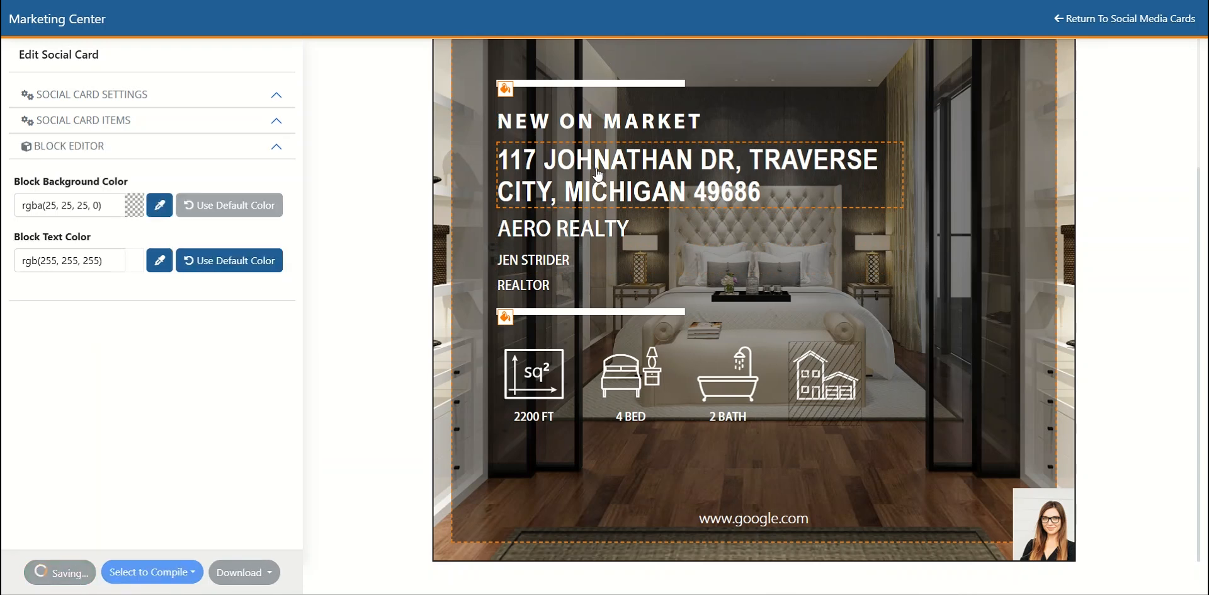
pyautogui.click(548, 238)
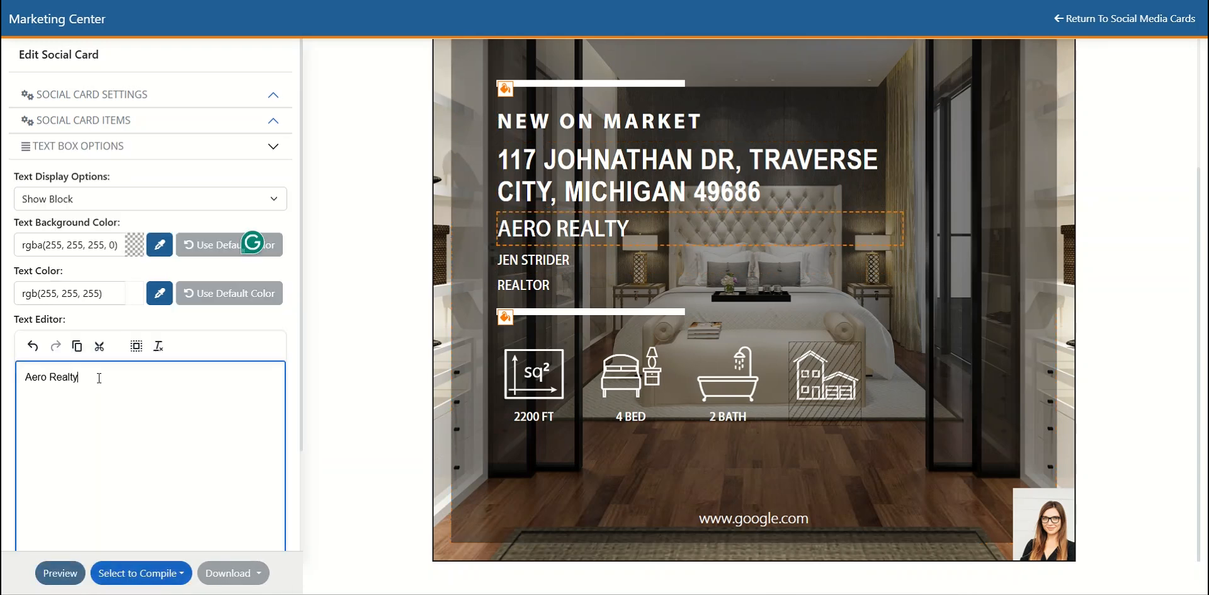
pyautogui.click(565, 285)
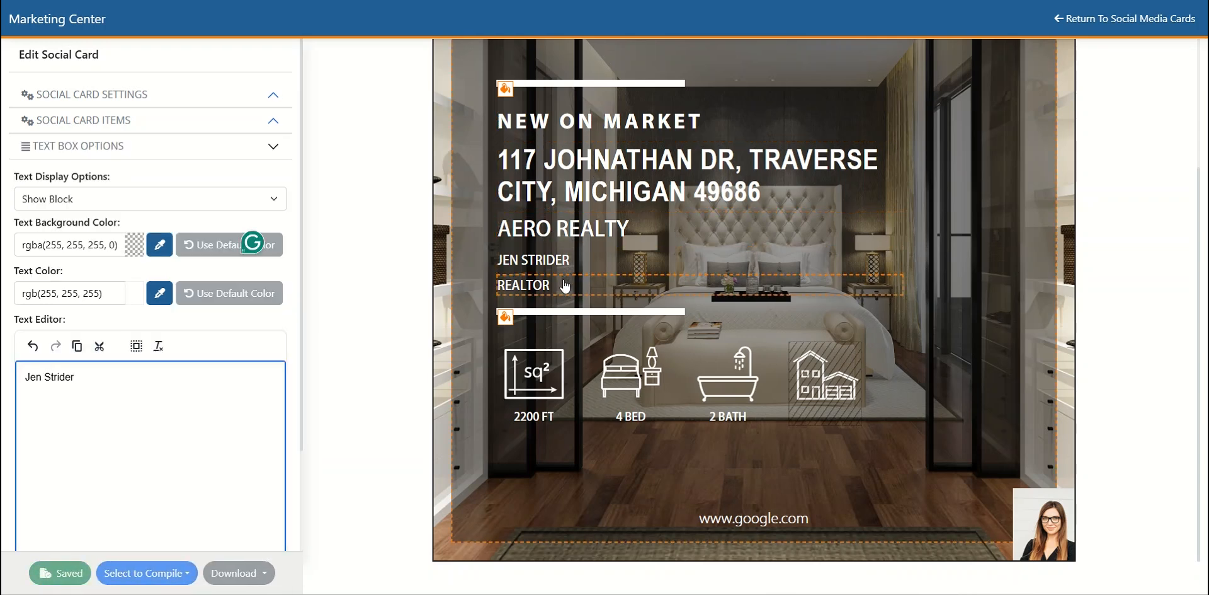
pyautogui.click(534, 403)
pyautogui.click(630, 394)
pyautogui.click(722, 388)
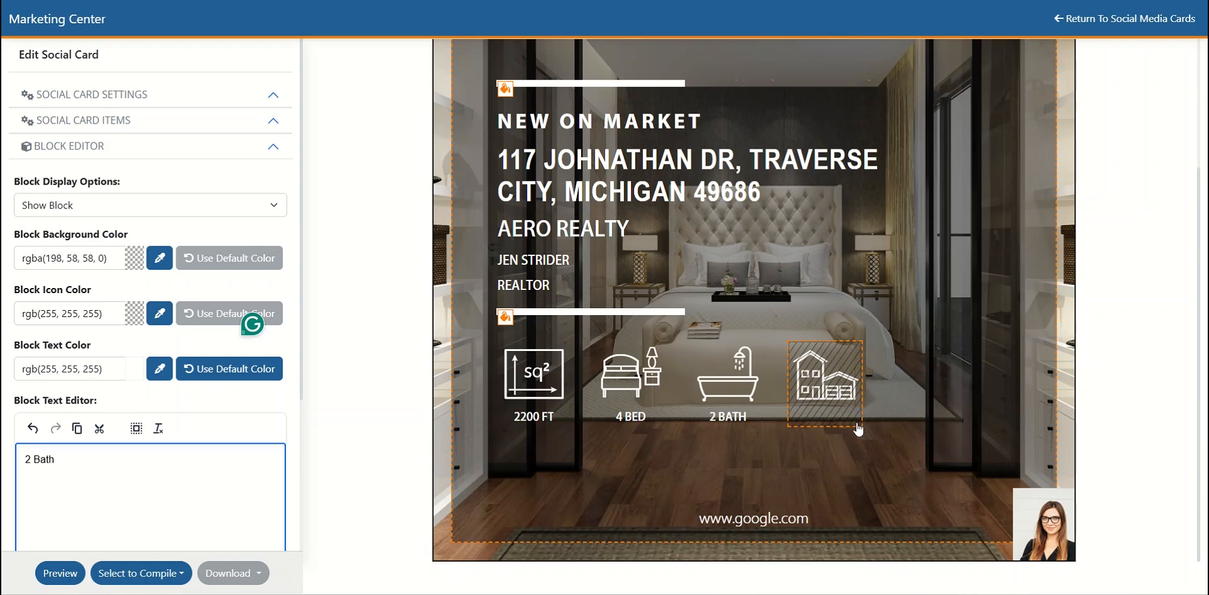
# - Try Show Block on the card's house icon block and set it back to Hide Block
pyautogui.click(829, 381)
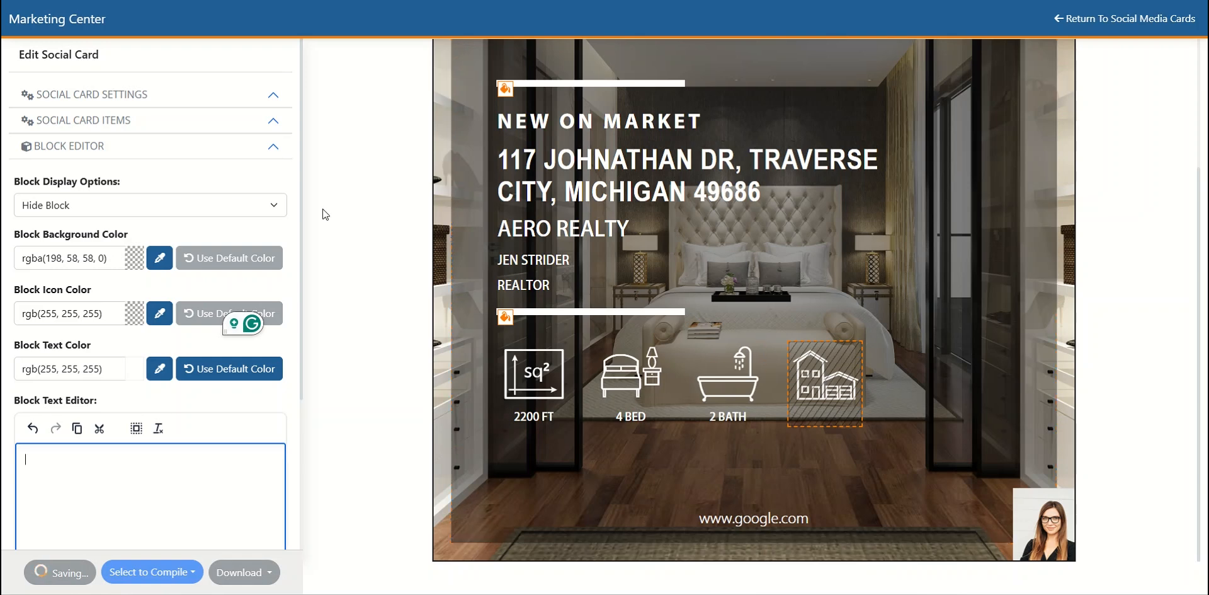
pyautogui.click(274, 205)
pyautogui.click(100, 226)
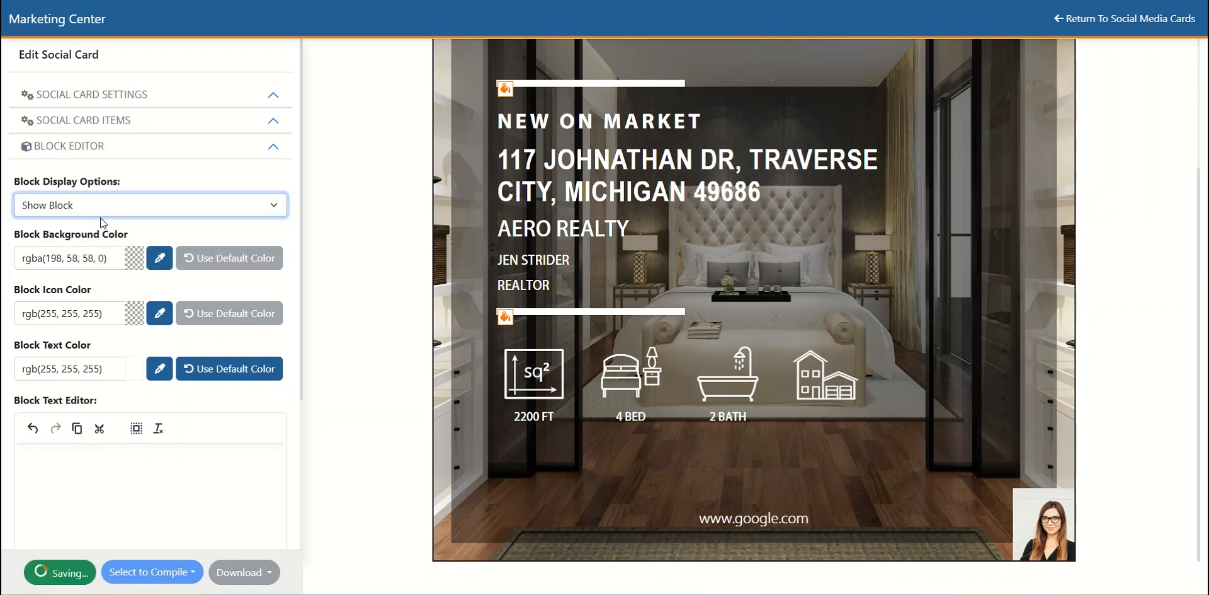
pyautogui.click(68, 466)
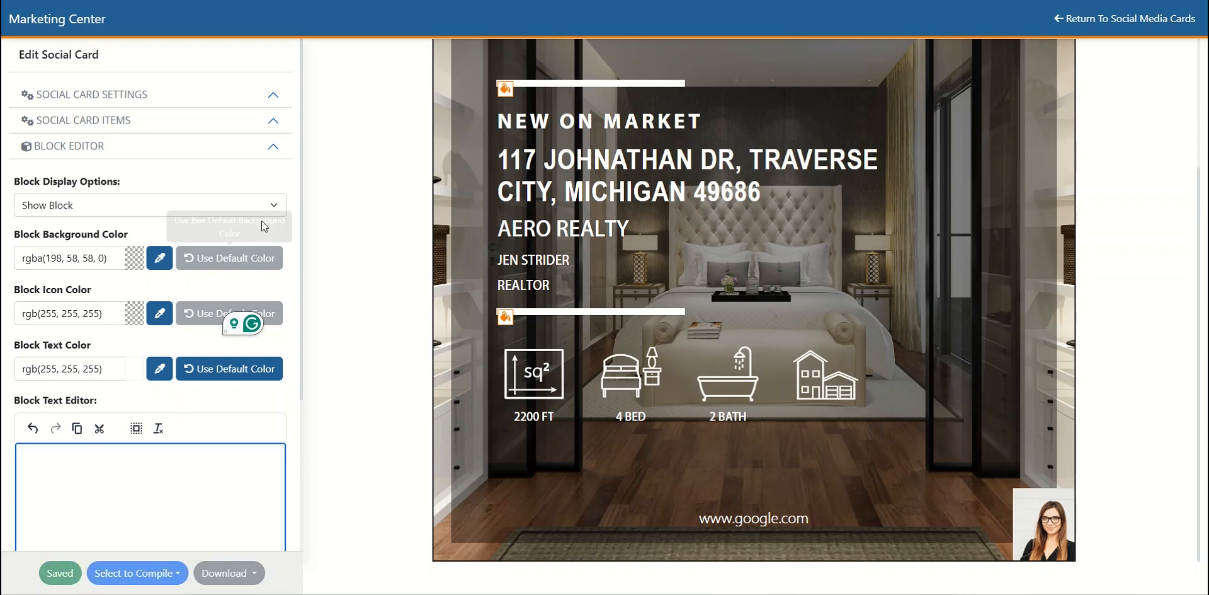
pyautogui.click(148, 204)
pyautogui.click(139, 243)
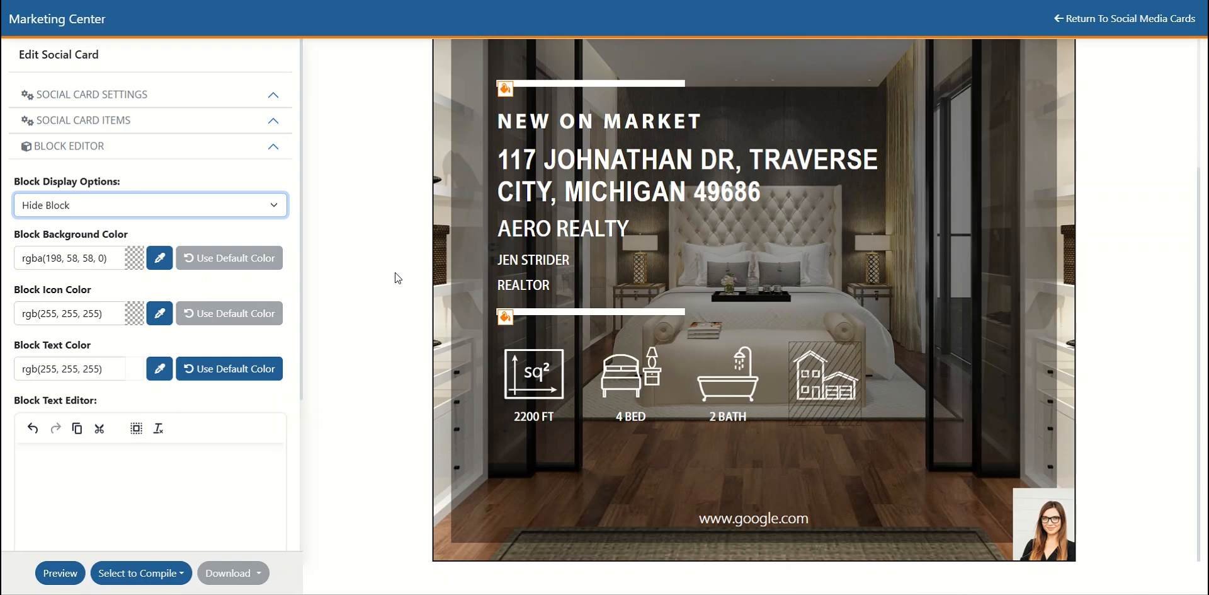
# - Make the agent profile photo transparent and resize it to 120 x 140 px with the aspect ratio locked
pyautogui.click(1052, 528)
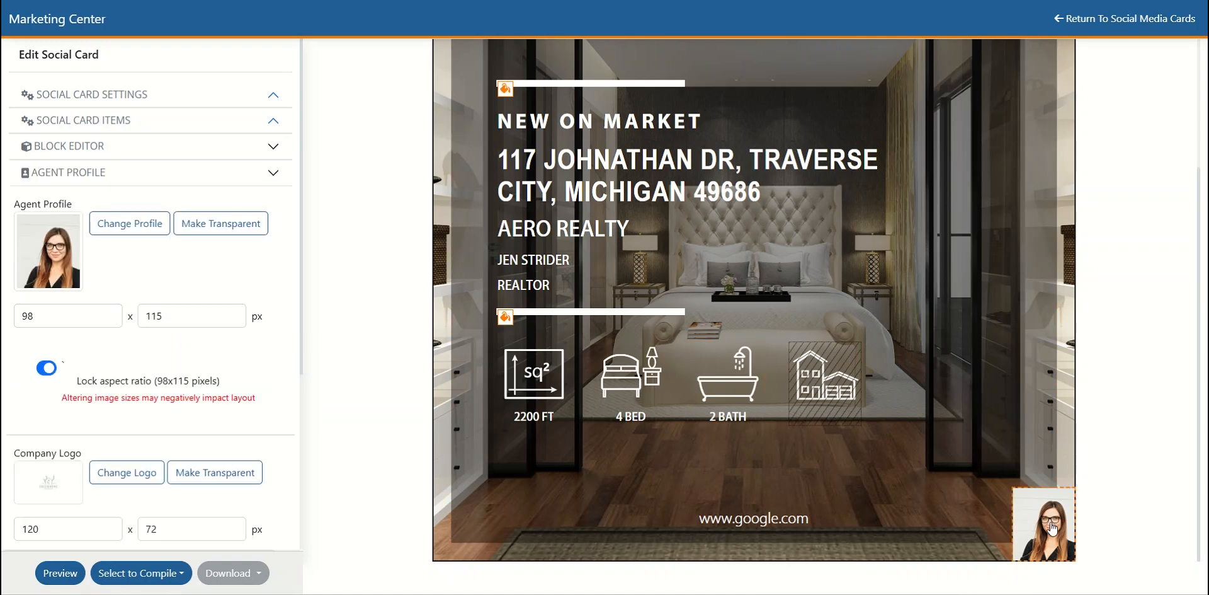
pyautogui.click(236, 228)
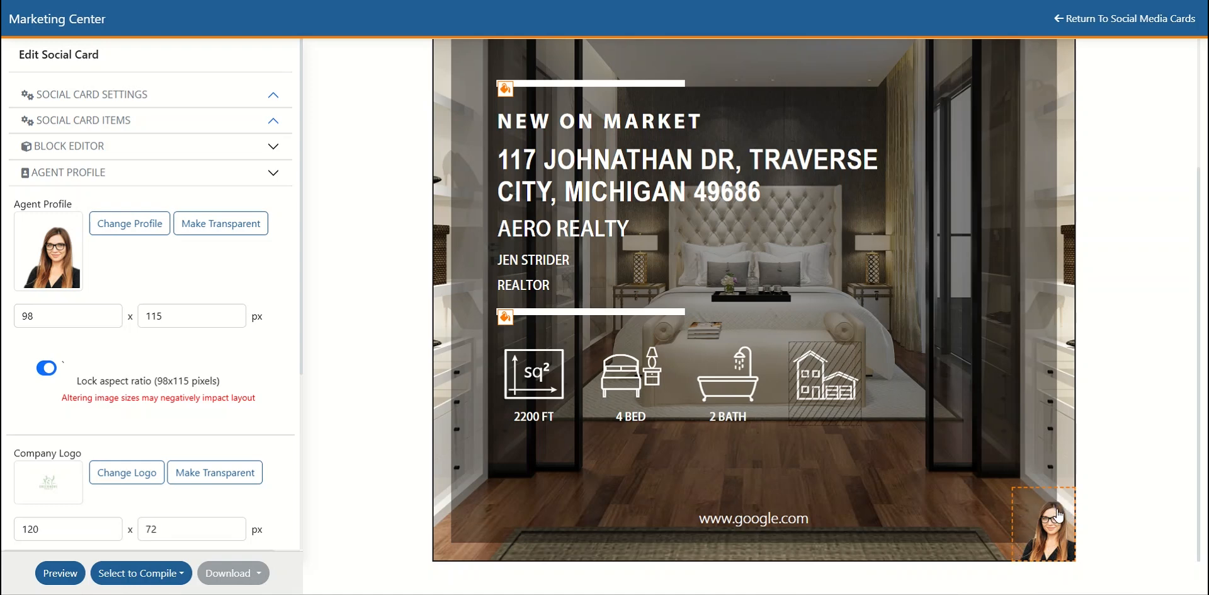
pyautogui.moveTo(38, 316); pyautogui.dragTo(13, 318)
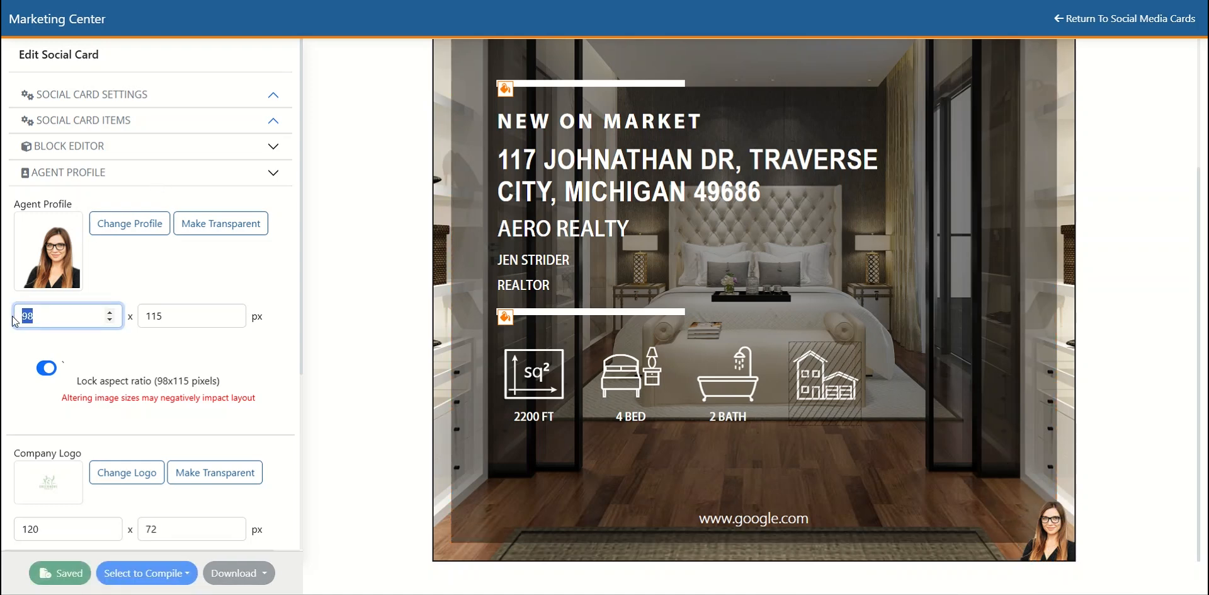
pyautogui.write('120')
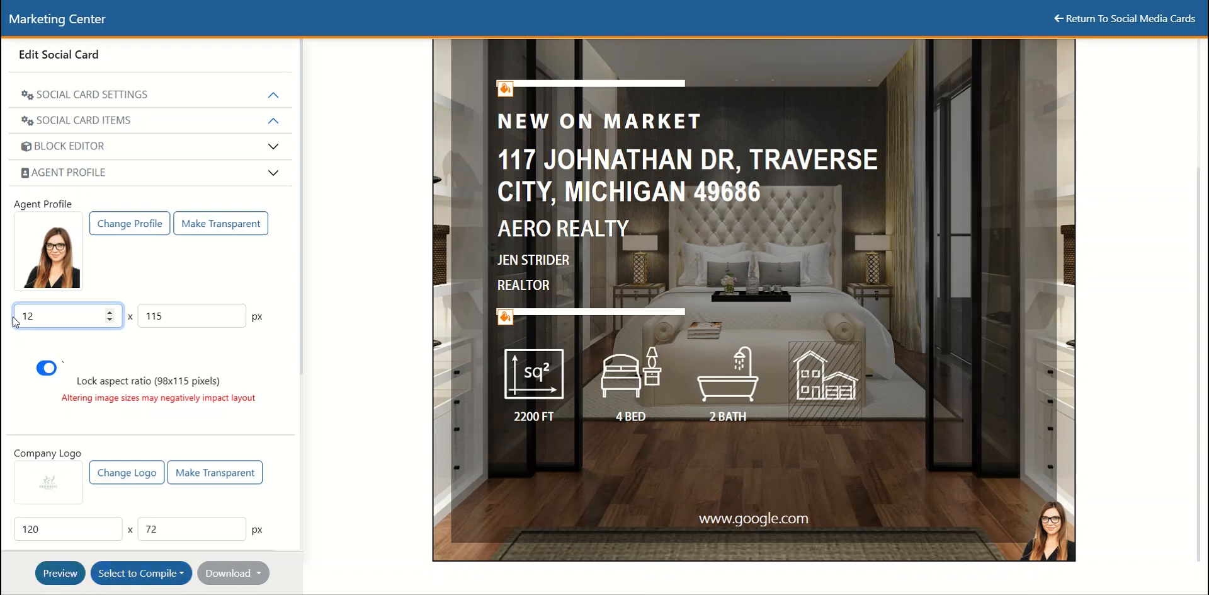
pyautogui.click(189, 316)
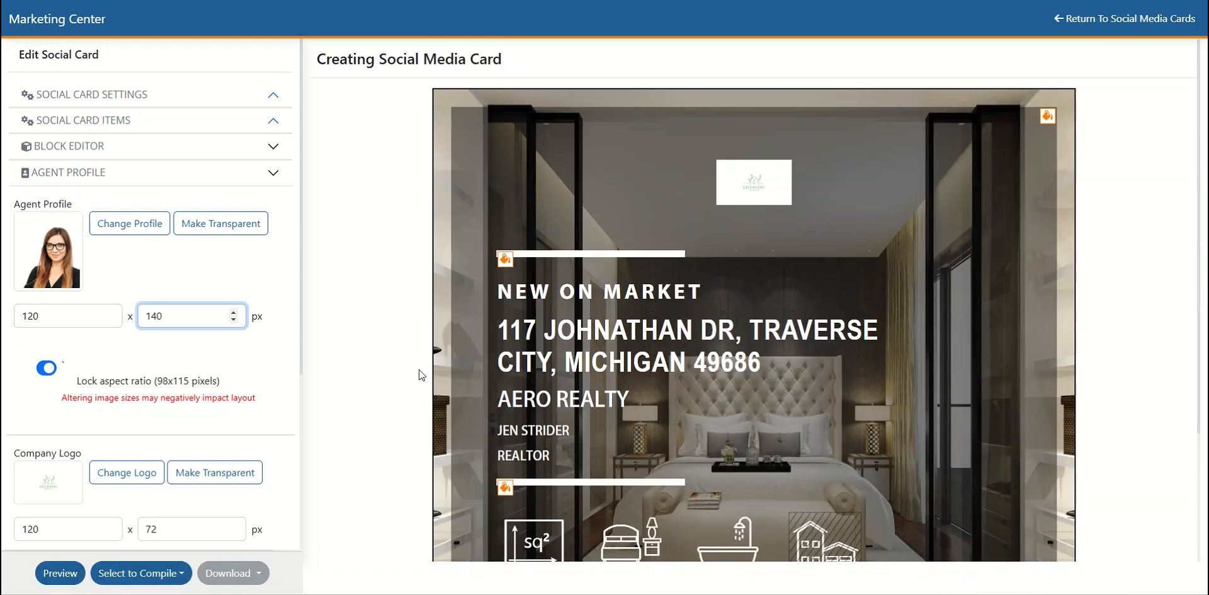
pyautogui.scroll(-3, 419, 374)
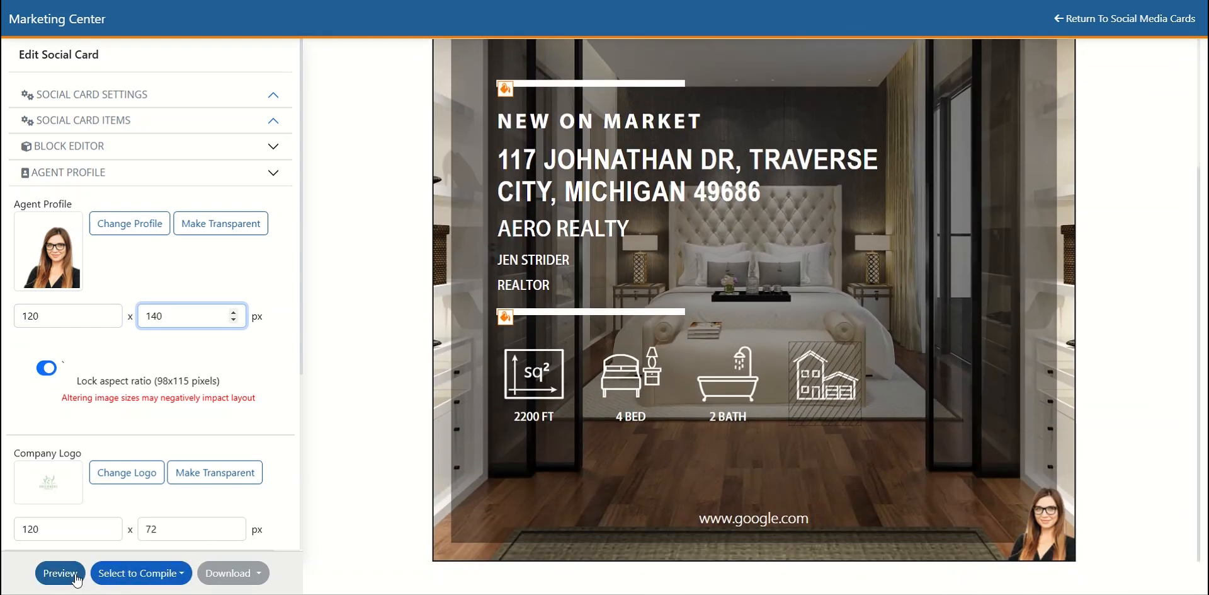
# - Preview the social card in the Facebook Post (1080 X 1080) and Facebook/Instagram Stories (1080 X 1920) sizes and close the preview
pyautogui.click(60, 572)
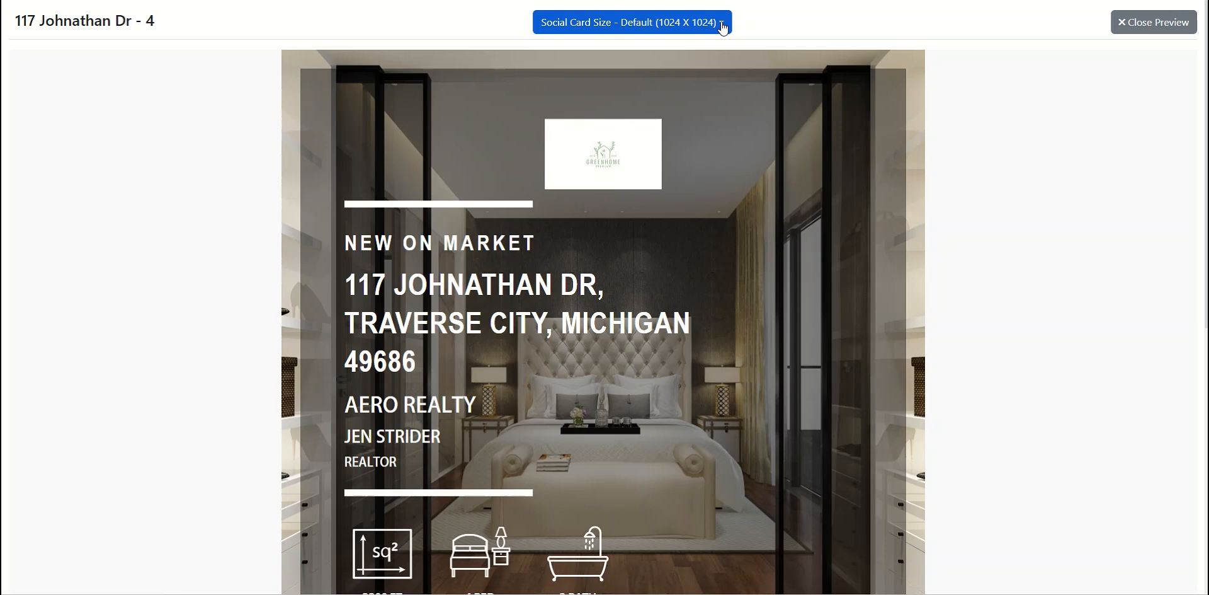
pyautogui.click(723, 29)
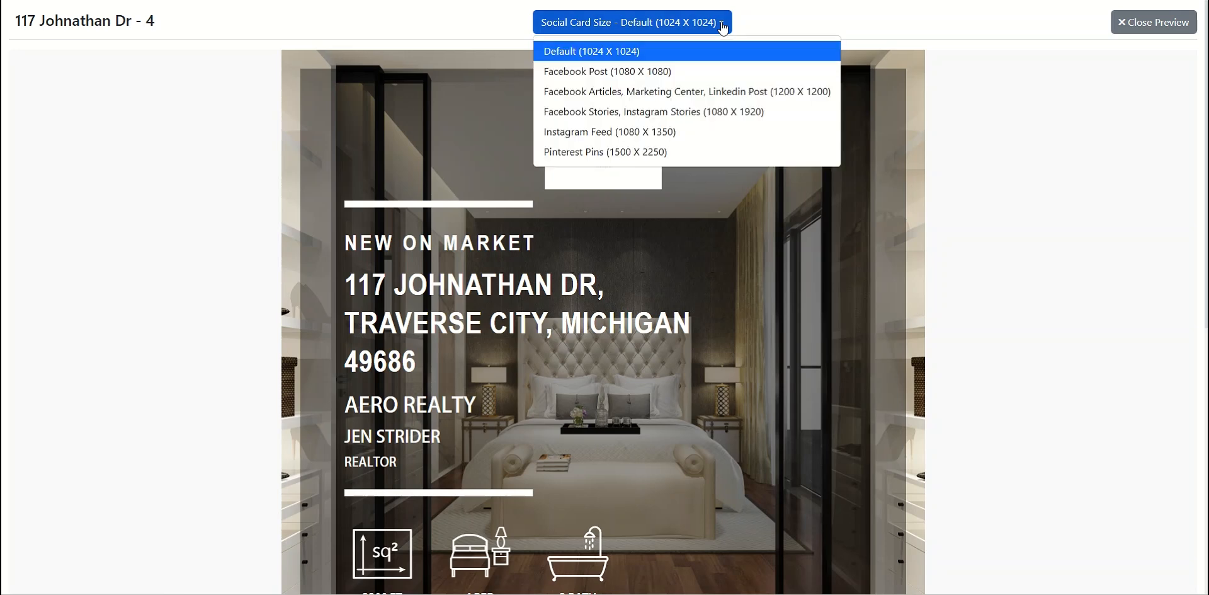
pyautogui.click(665, 77)
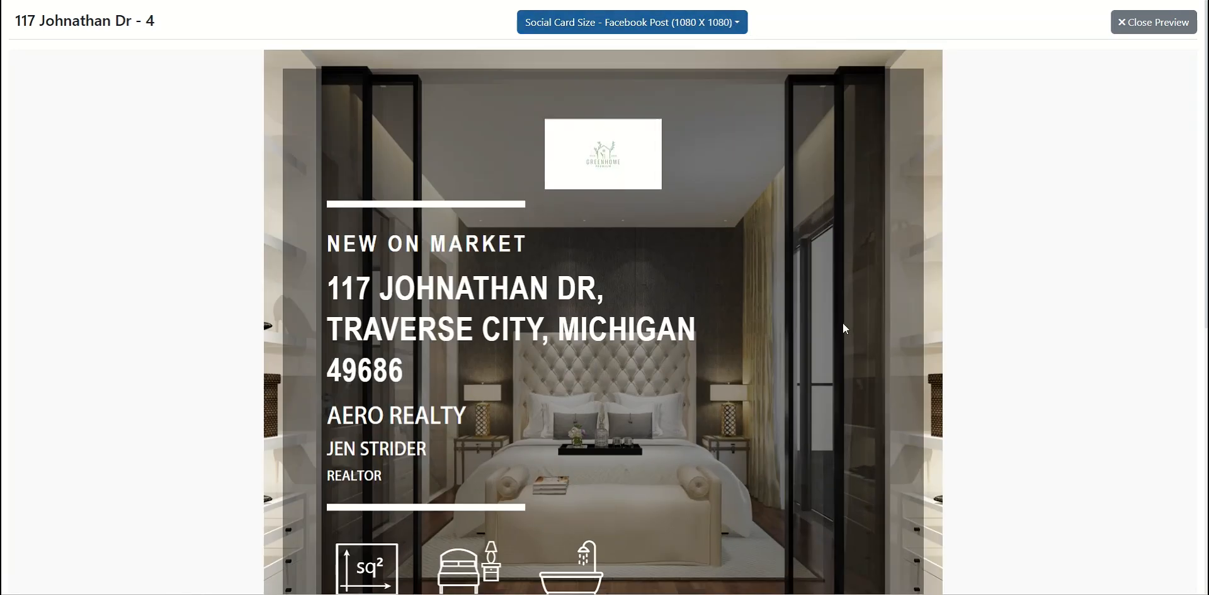
pyautogui.scroll(-3, 845, 321)
pyautogui.scroll(3, 843, 323)
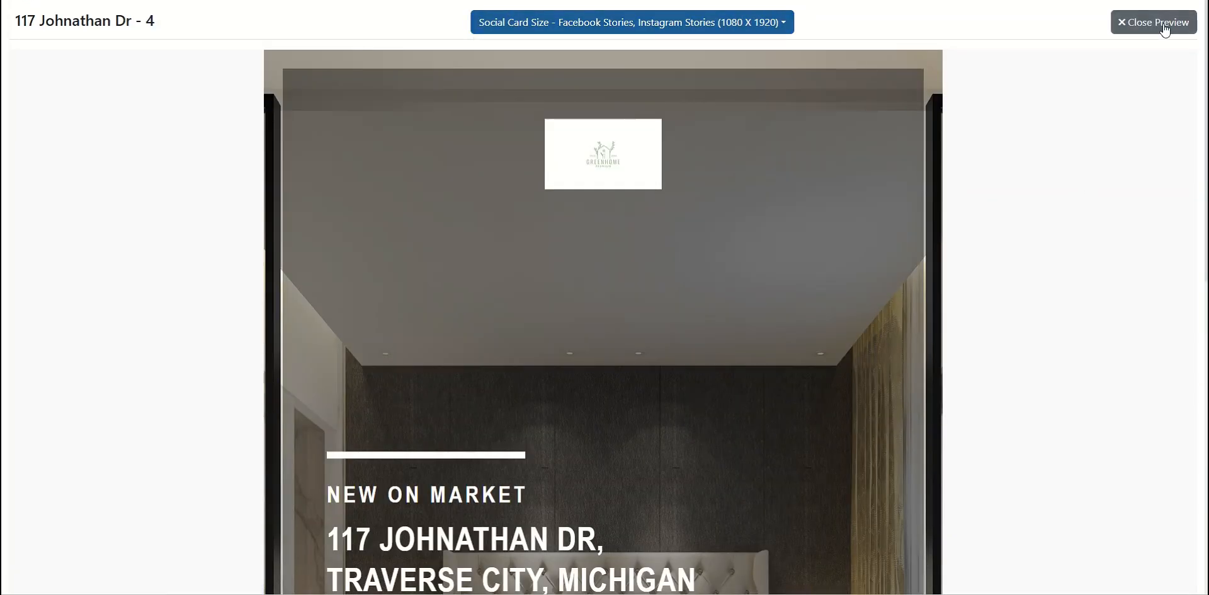
pyautogui.click(1162, 27)
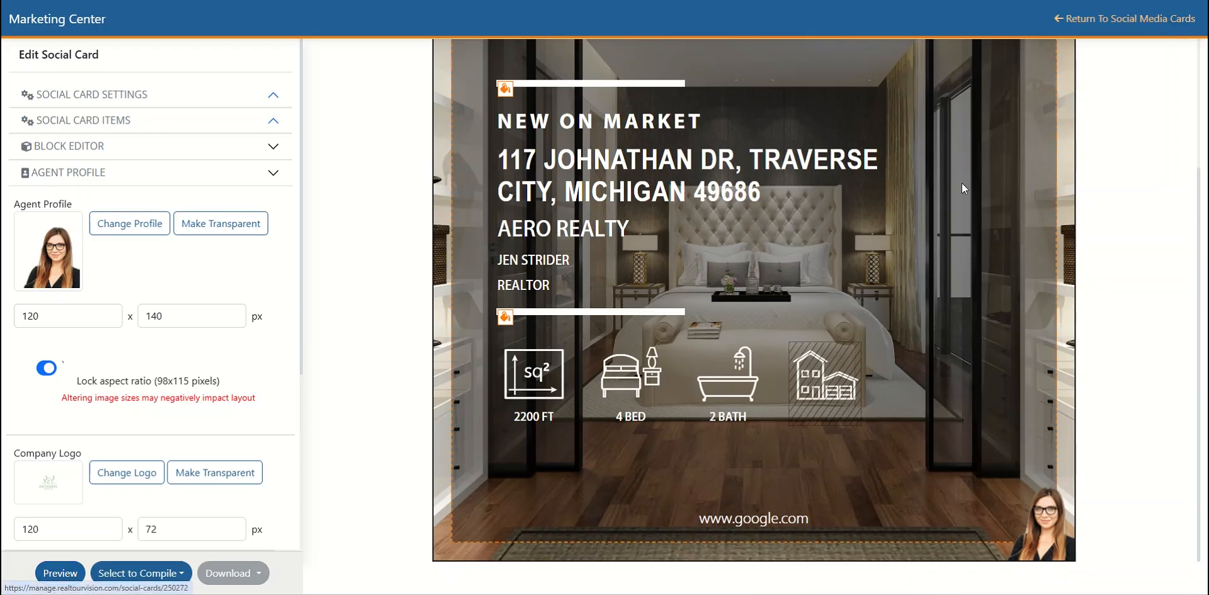
# - Compile the social card in all available sizes and return to the social card list
pyautogui.click(181, 577)
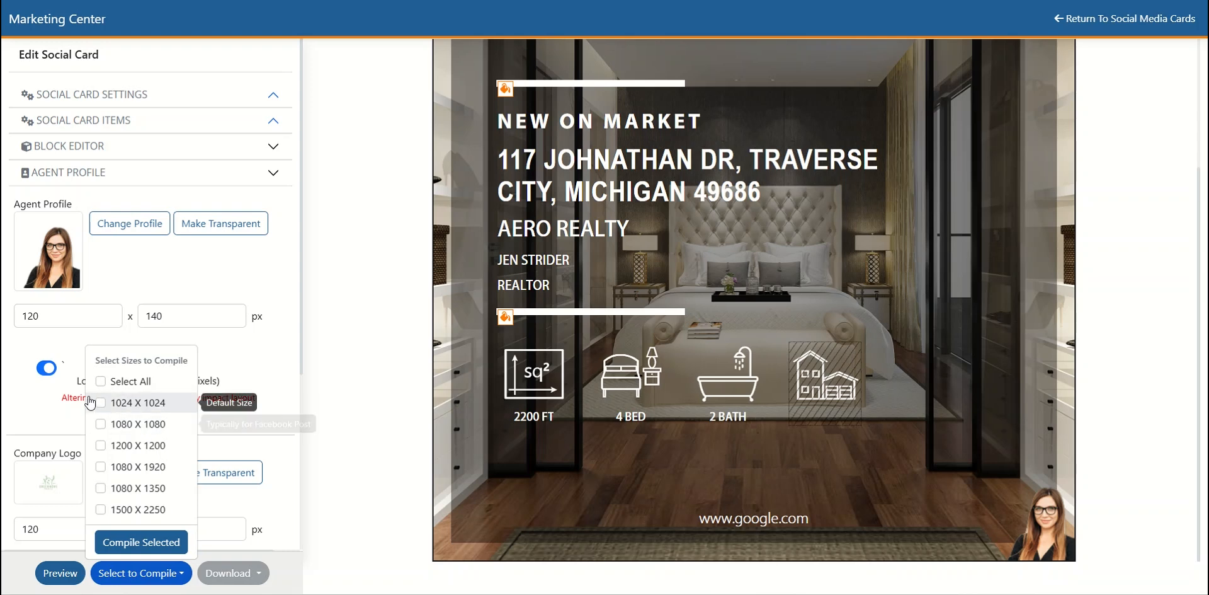
pyautogui.click(100, 381)
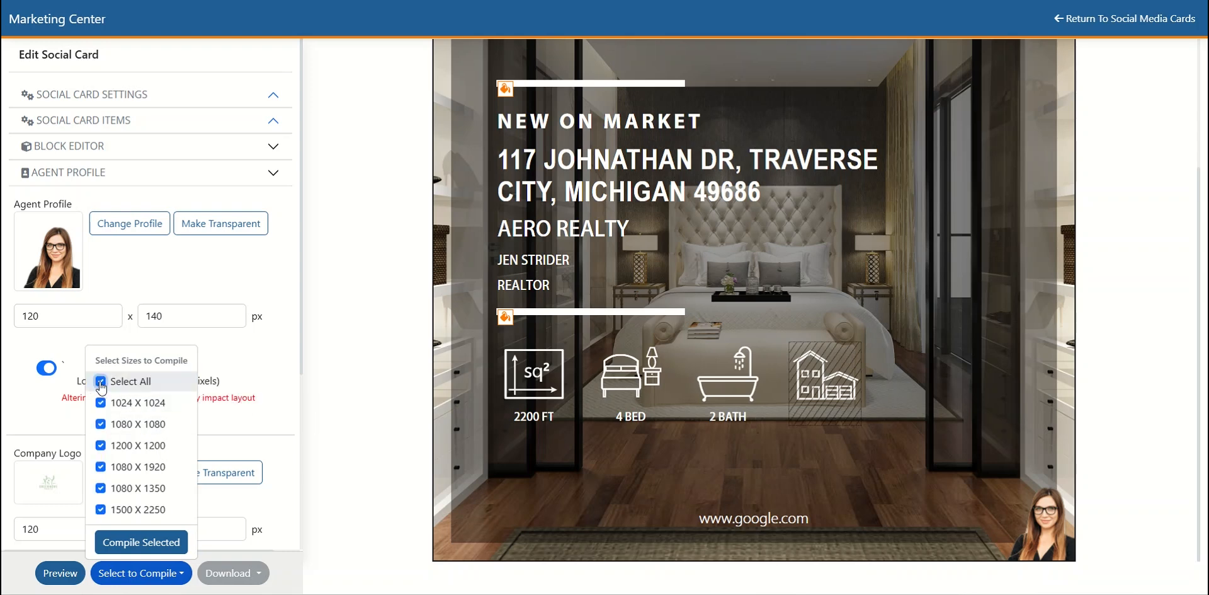
pyautogui.click(137, 547)
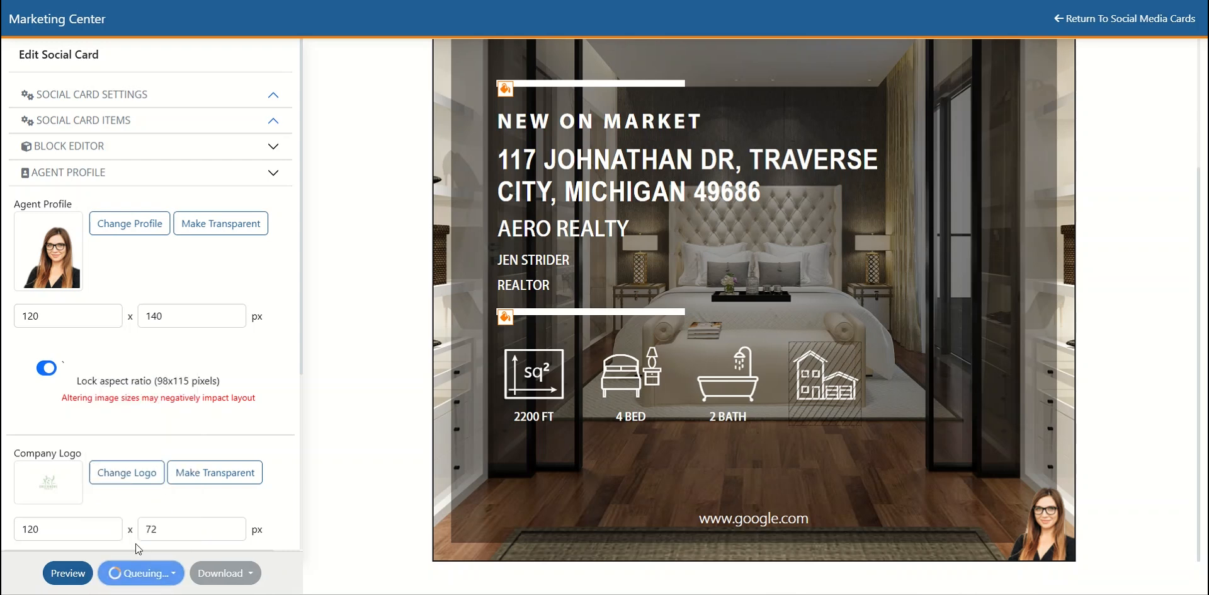
pyautogui.click(1151, 20)
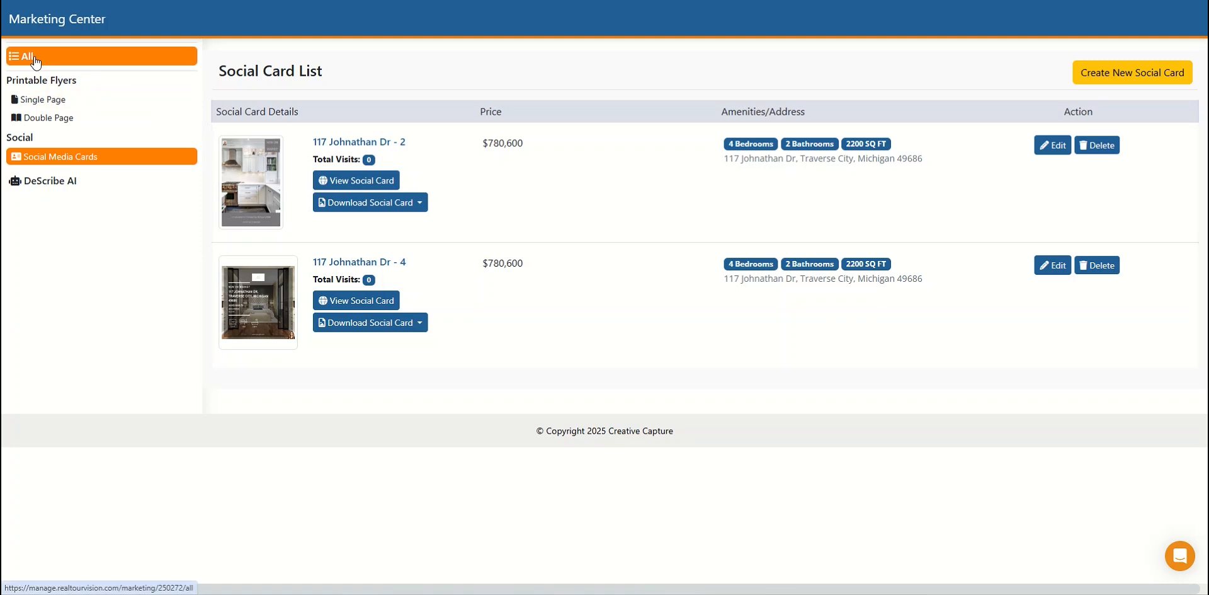
# - From the list of all media, download the newest single-page flyer as a PDF, check the opened file and return to the list
pyautogui.click(34, 58)
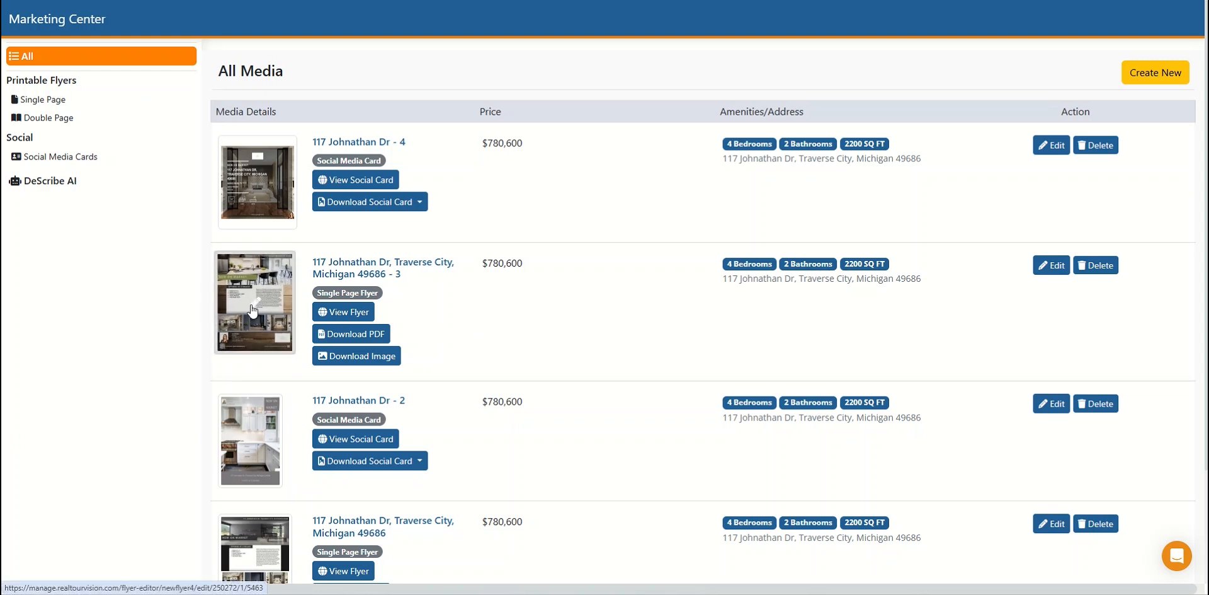
pyautogui.click(352, 337)
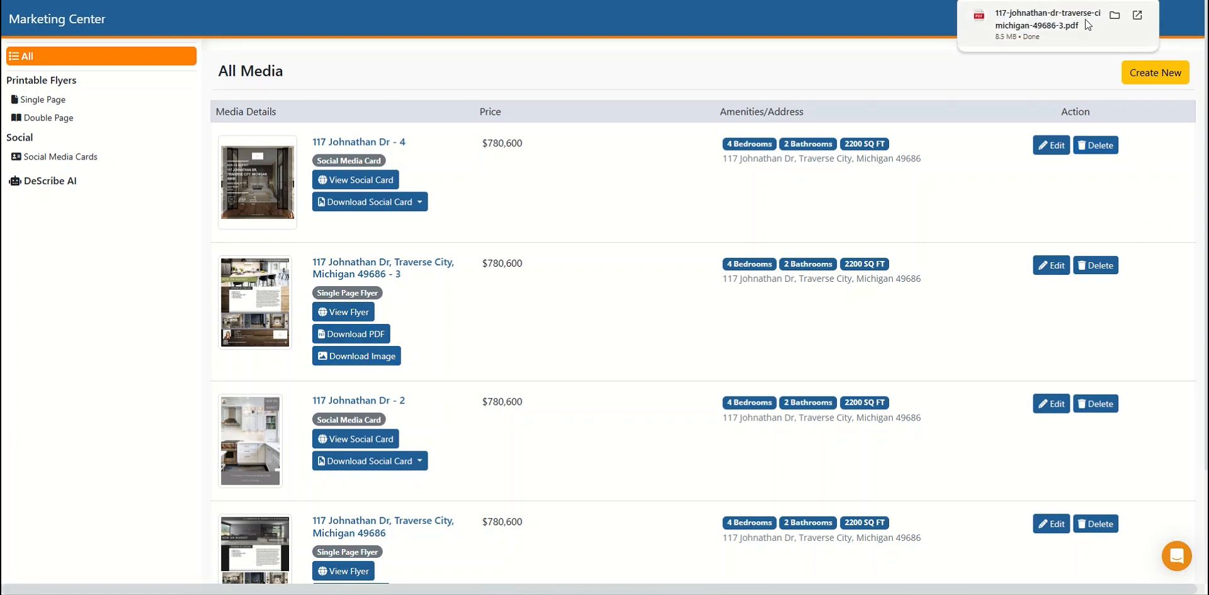
pyautogui.click(1086, 21)
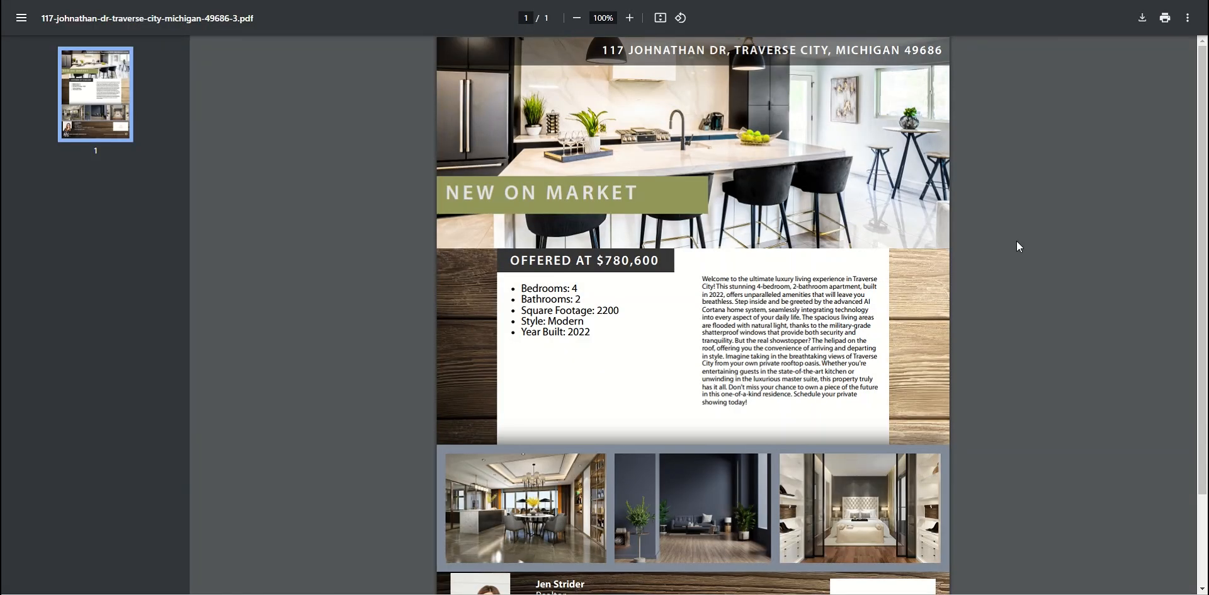
pyautogui.scroll(-2, 1017, 241)
pyautogui.scroll(2, 1018, 244)
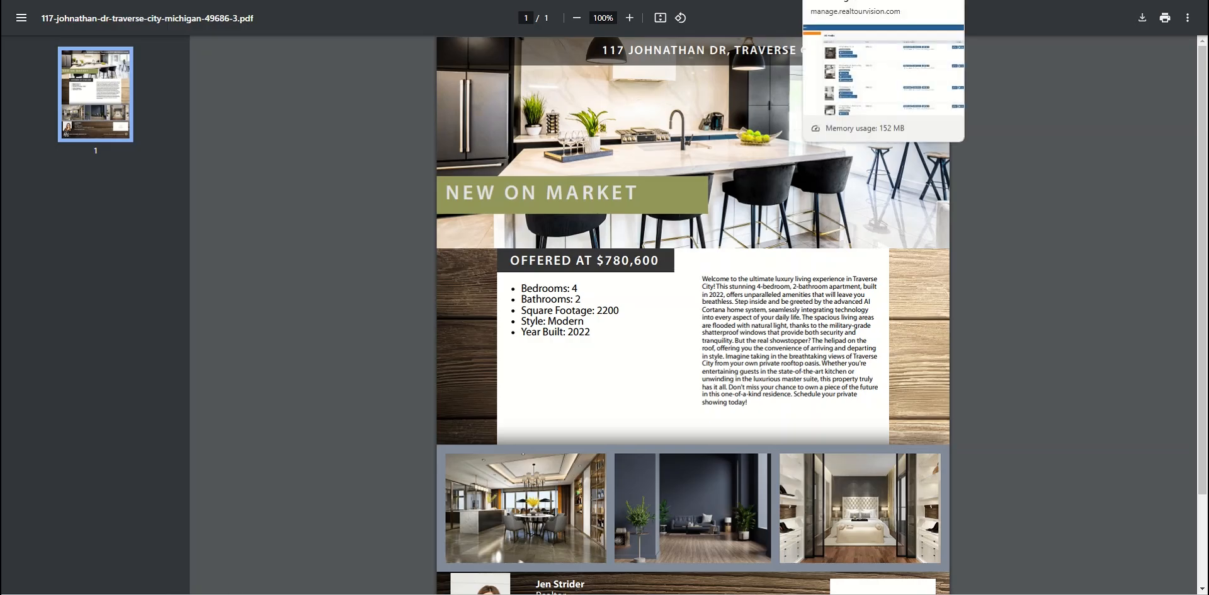
pyautogui.click(832, 1)
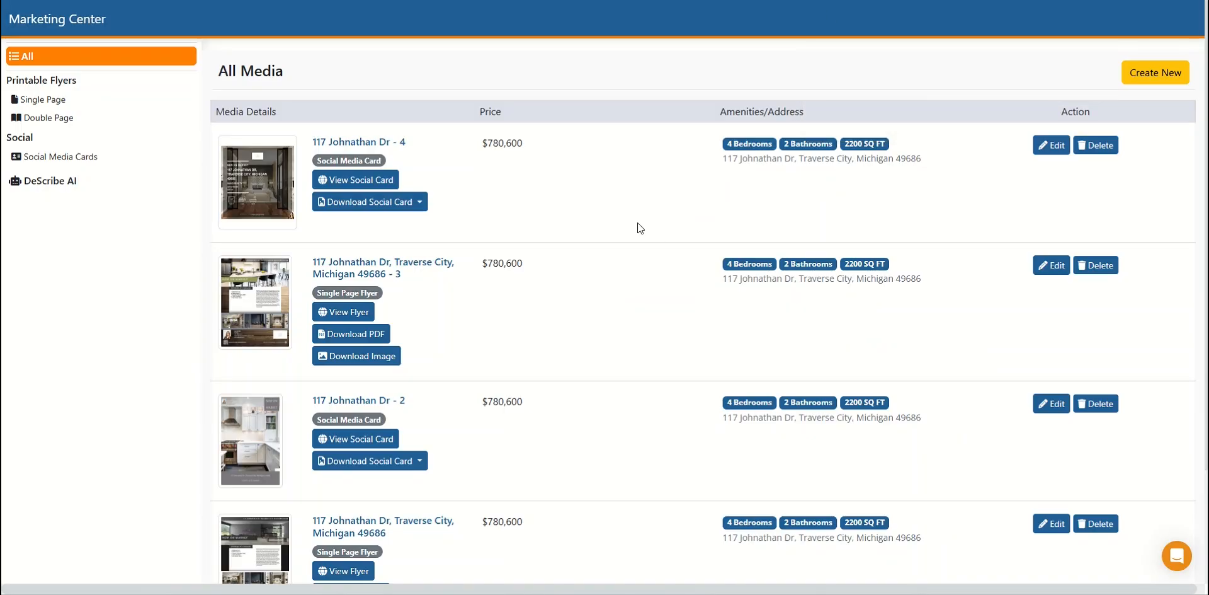
# - Download the new bedroom social card at 1024x1024, open the image to check it and close the viewer
pyautogui.scroll(-2, 618, 260)
pyautogui.scroll(2, 618, 260)
pyautogui.click(372, 201)
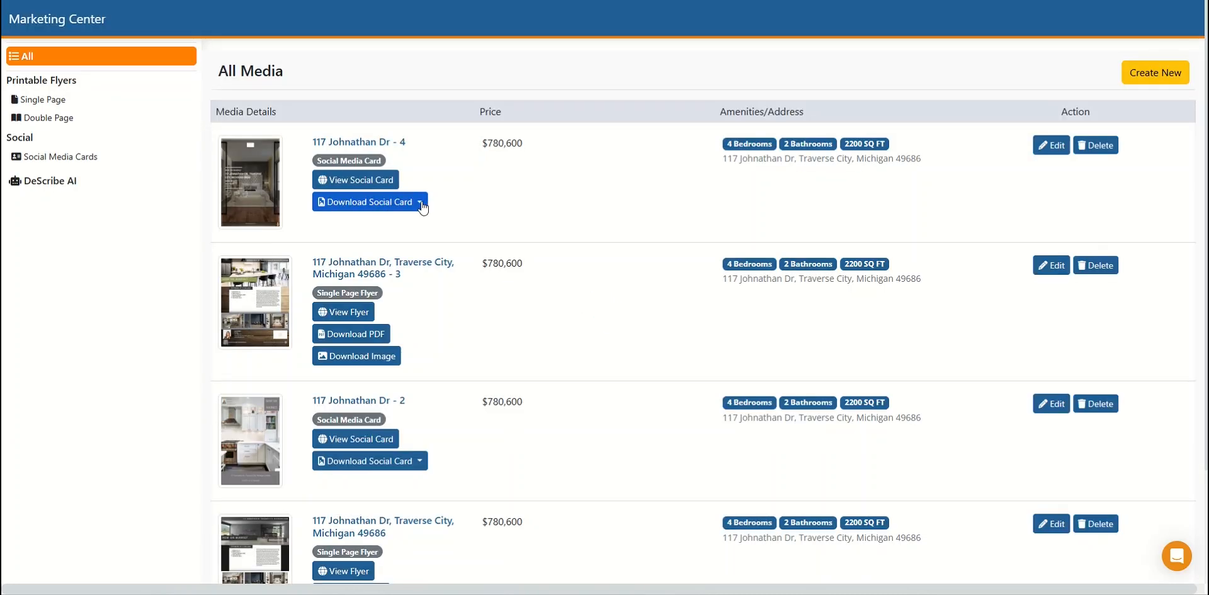
pyautogui.click(420, 203)
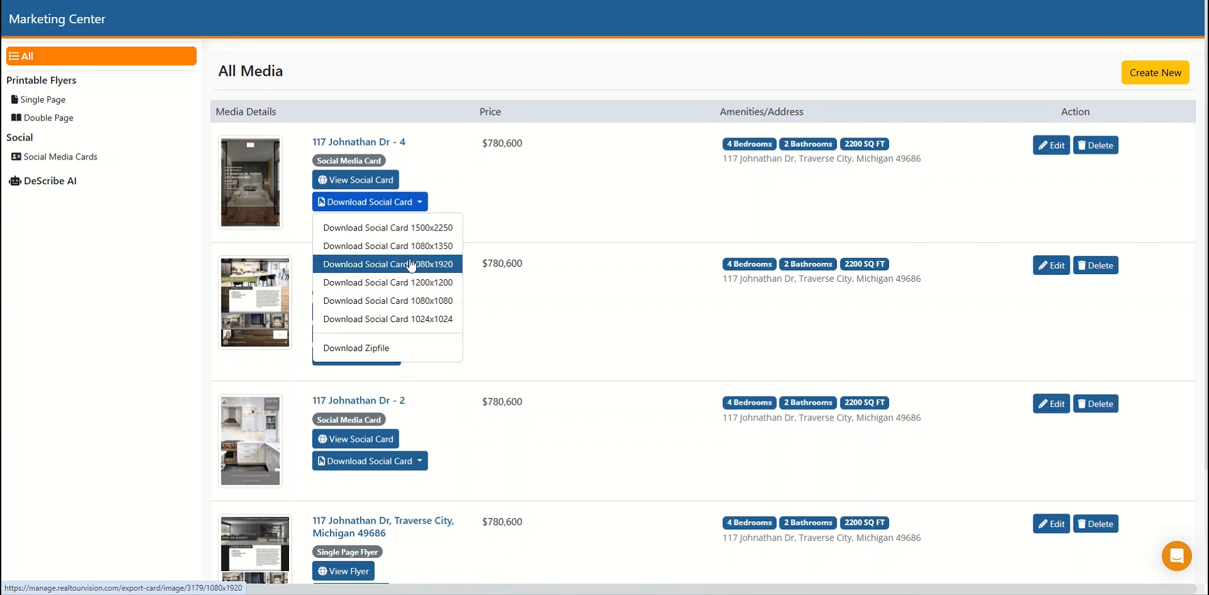
pyautogui.click(370, 321)
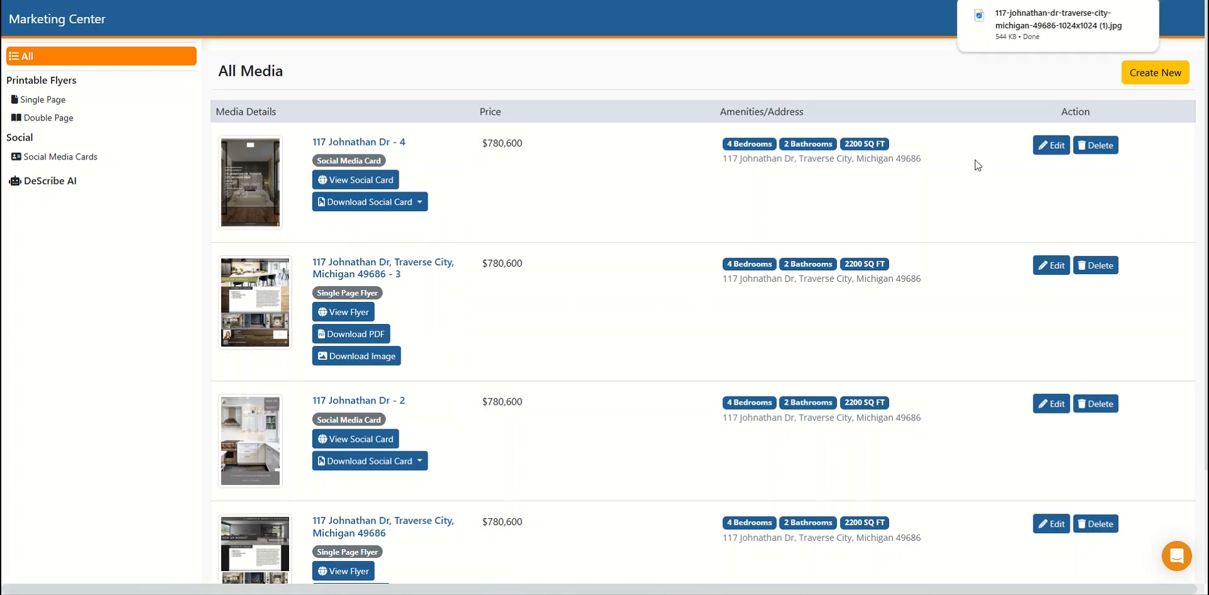
pyautogui.click(1057, 30)
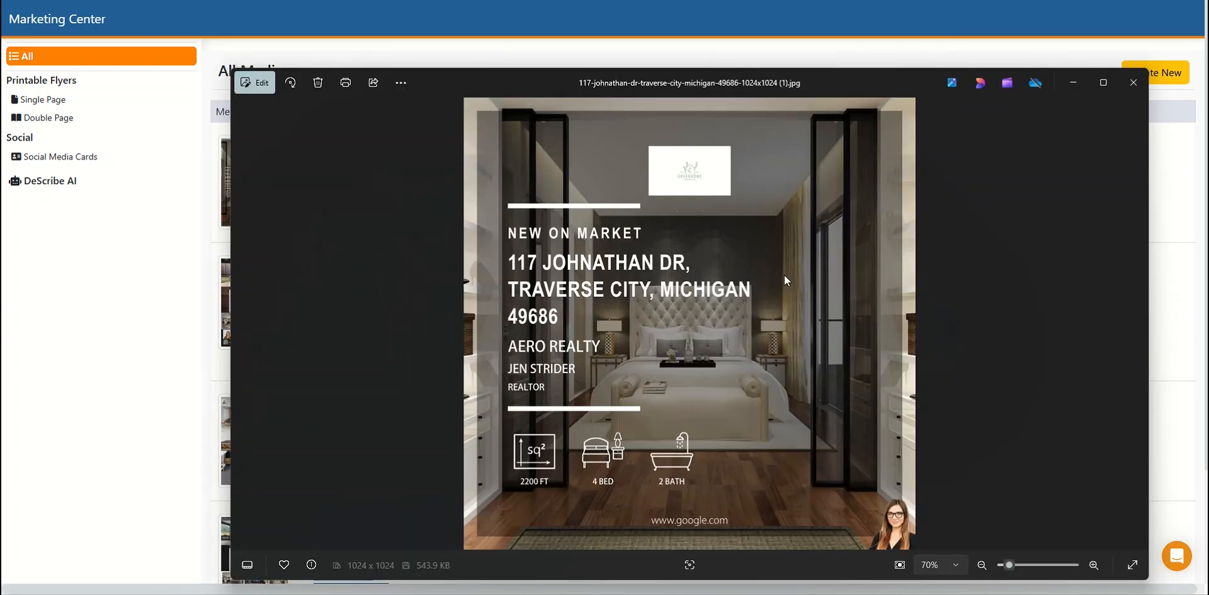
pyautogui.click(1131, 80)
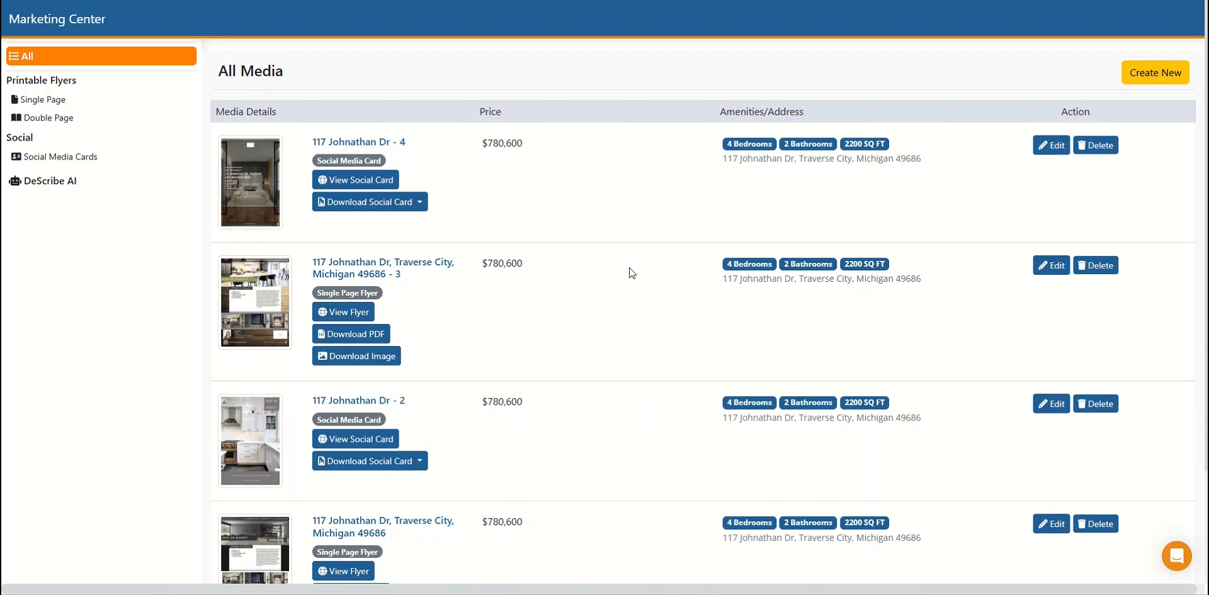
# - Switch to the property's client page and examine the flyers and social media cards in its Marketing section
pyautogui.scroll(-1, 629, 267)
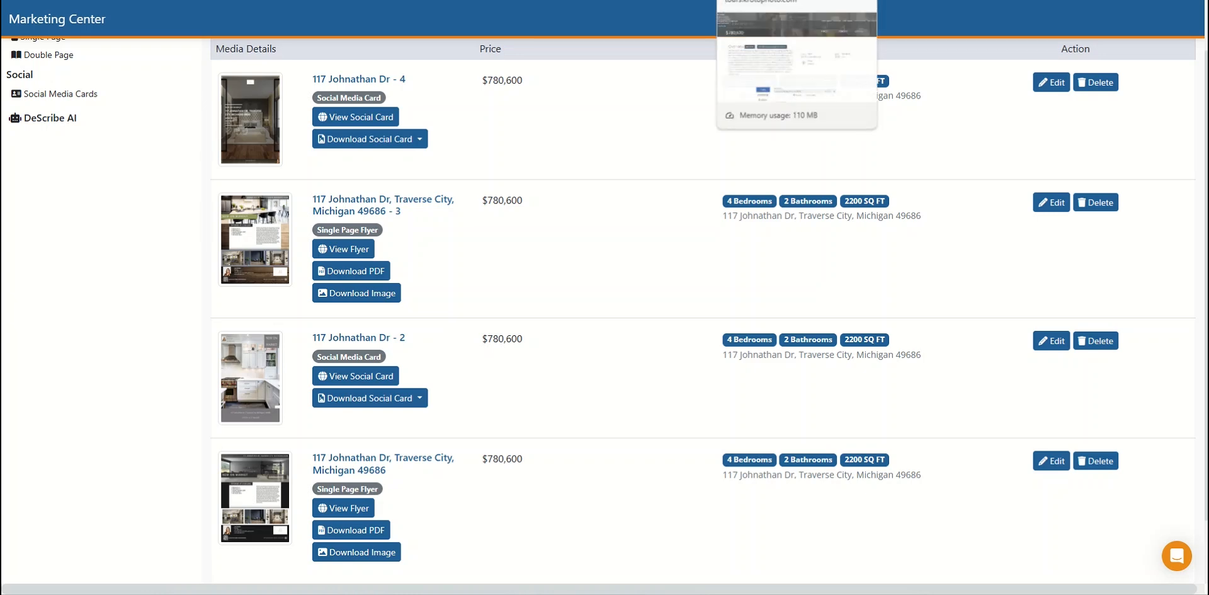
pyautogui.click(756, 0)
pyautogui.scroll(-2, 369, 348)
pyautogui.scroll(4, 369, 349)
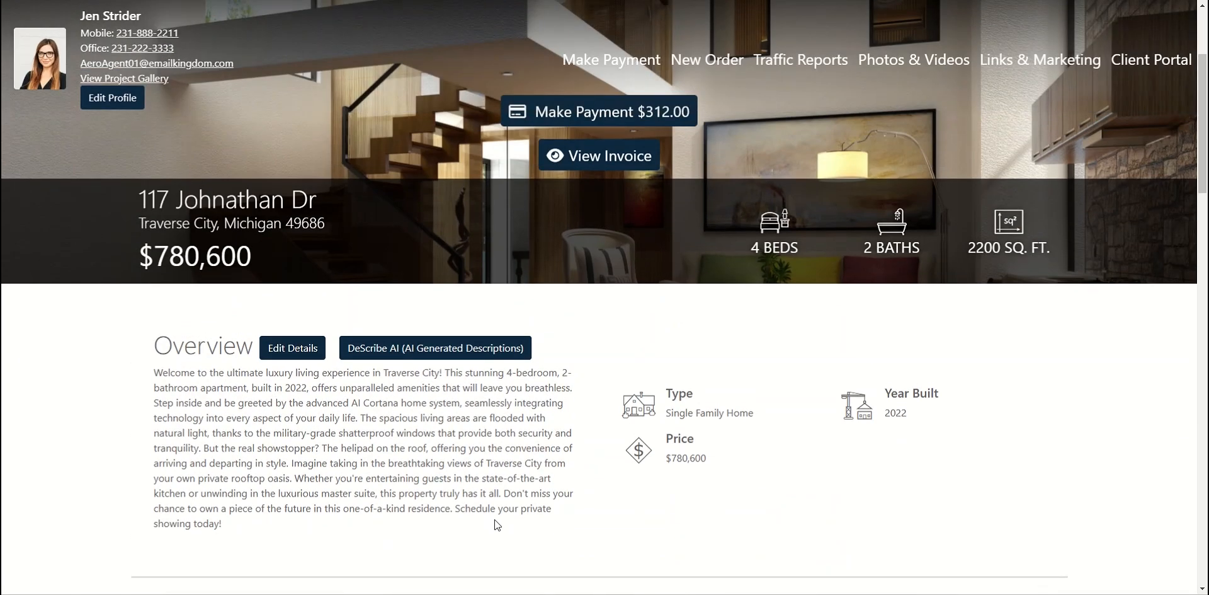
pyautogui.scroll(-5, 273, 379)
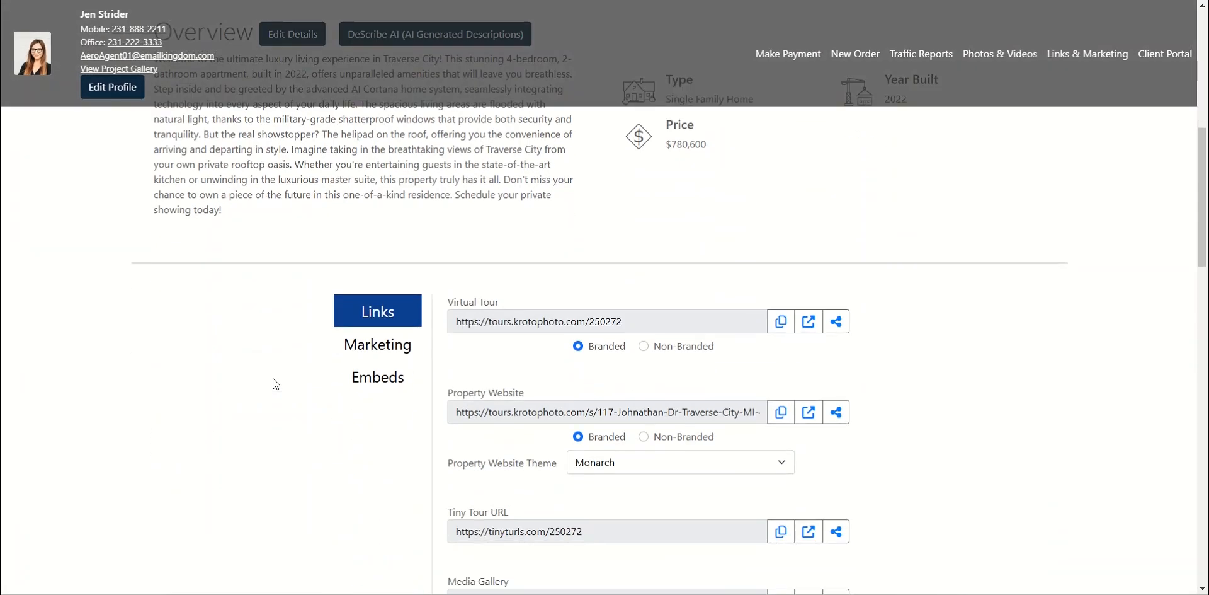
pyautogui.click(372, 348)
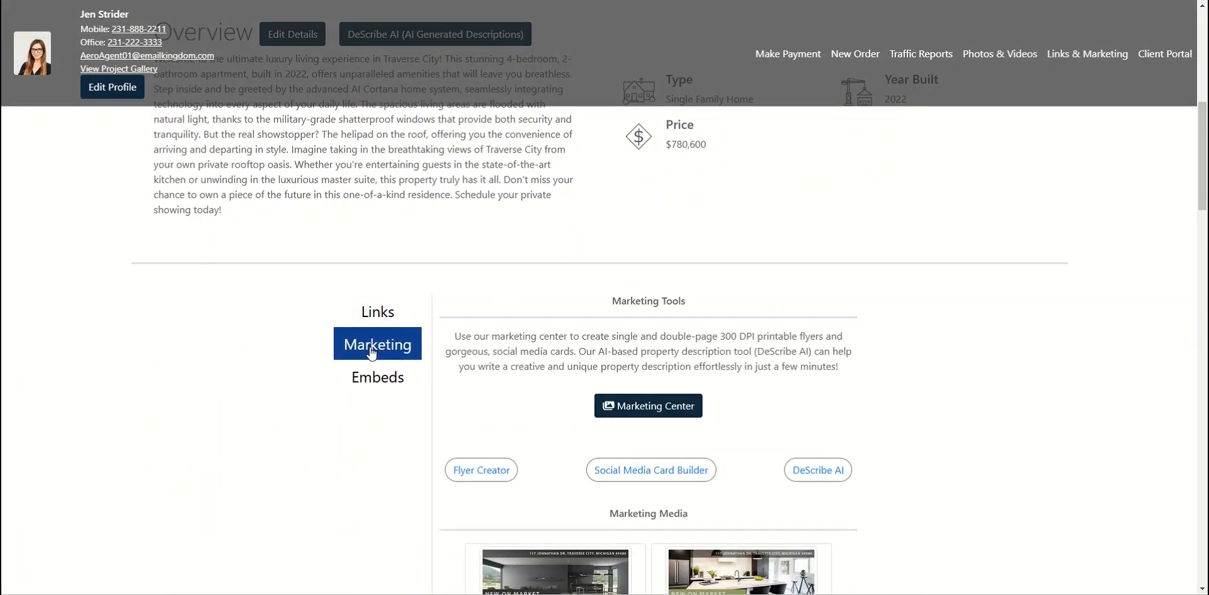
pyautogui.scroll(-8, 277, 340)
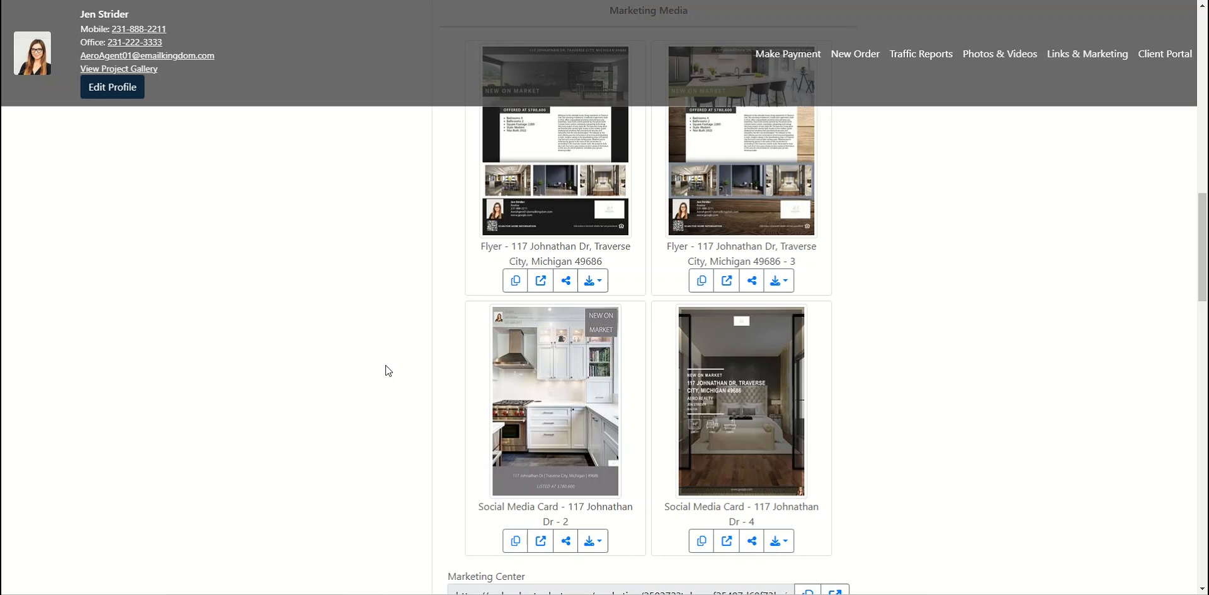